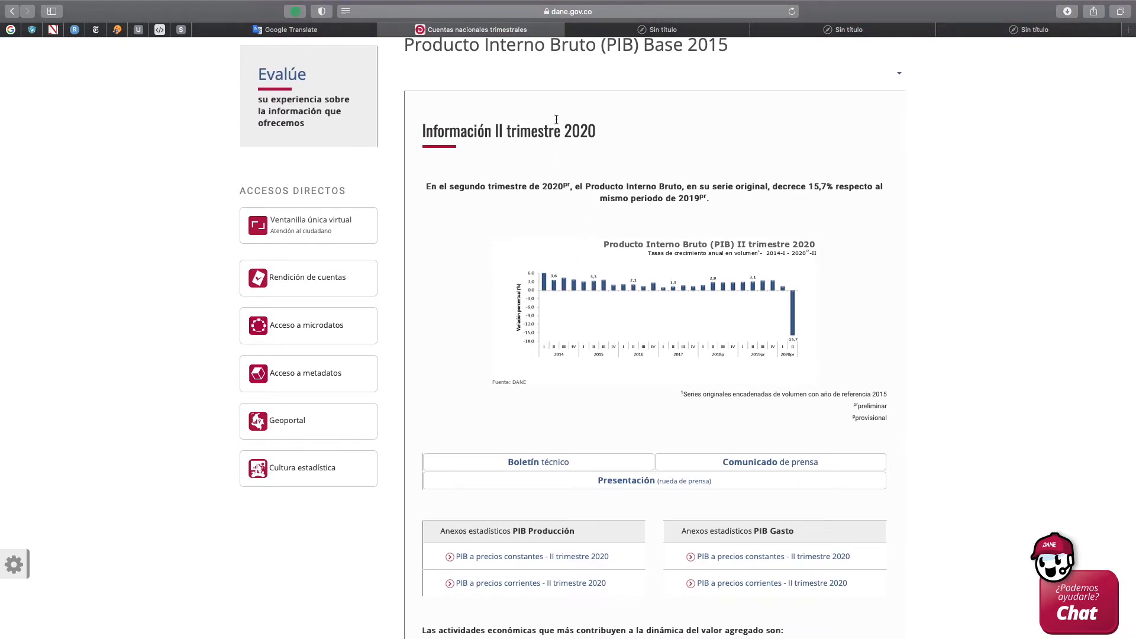
Download the PIB Producción annex at current prices for II trimestre 2020 and open Anexos_produccion_corrientes_II_2020.xlsx in Excel
scroll(600, 284, "down", 5)
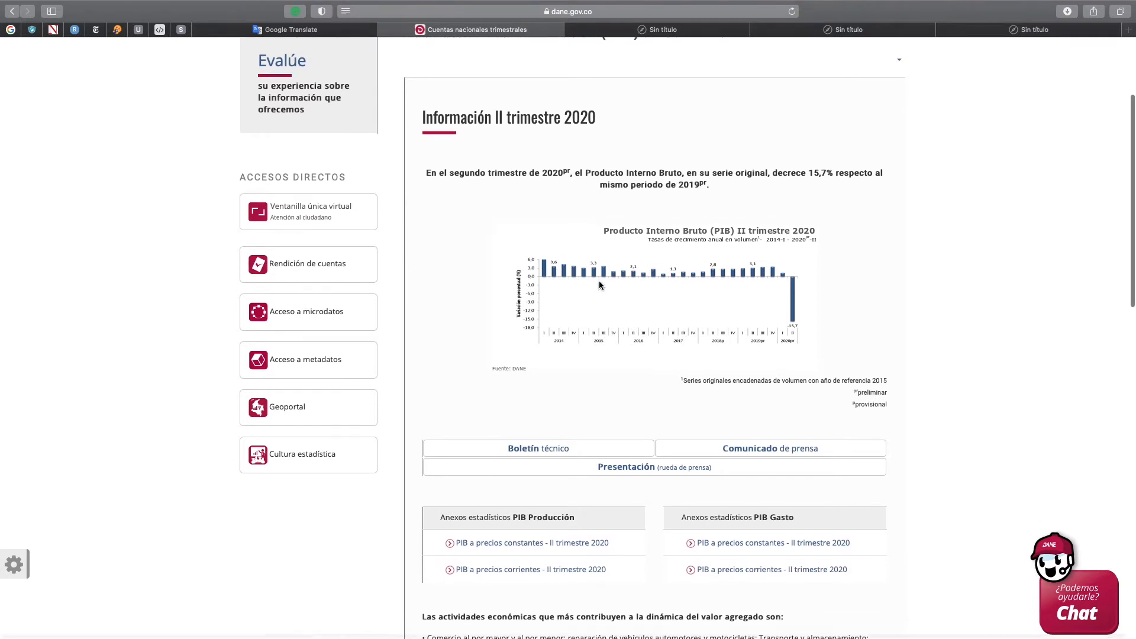
scroll(600, 283, "down", 5)
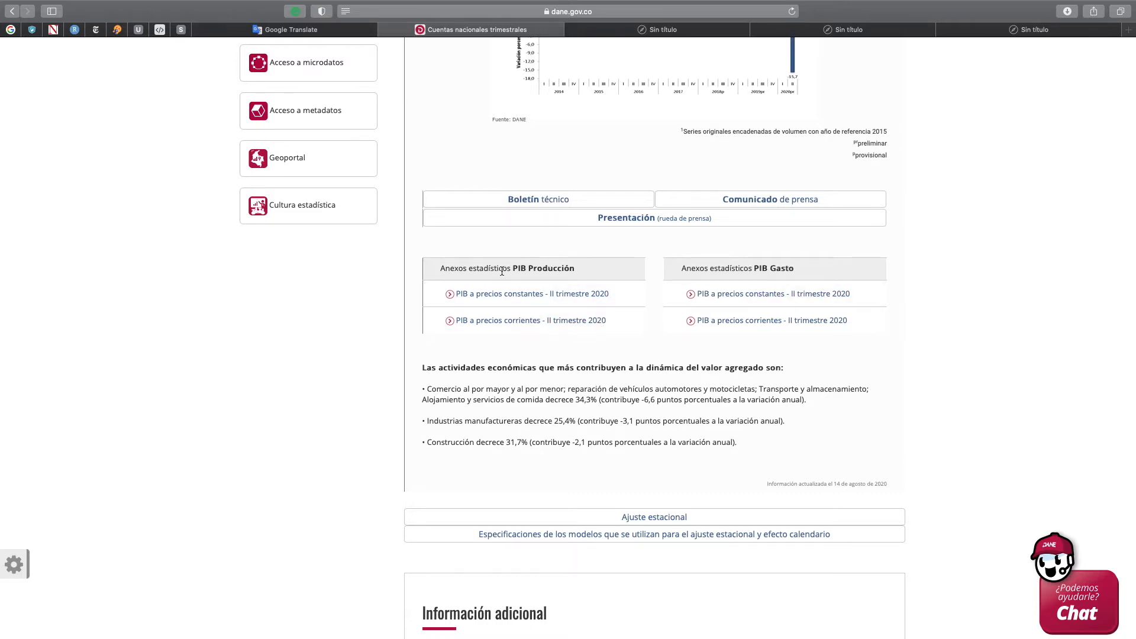
left_click(530, 324)
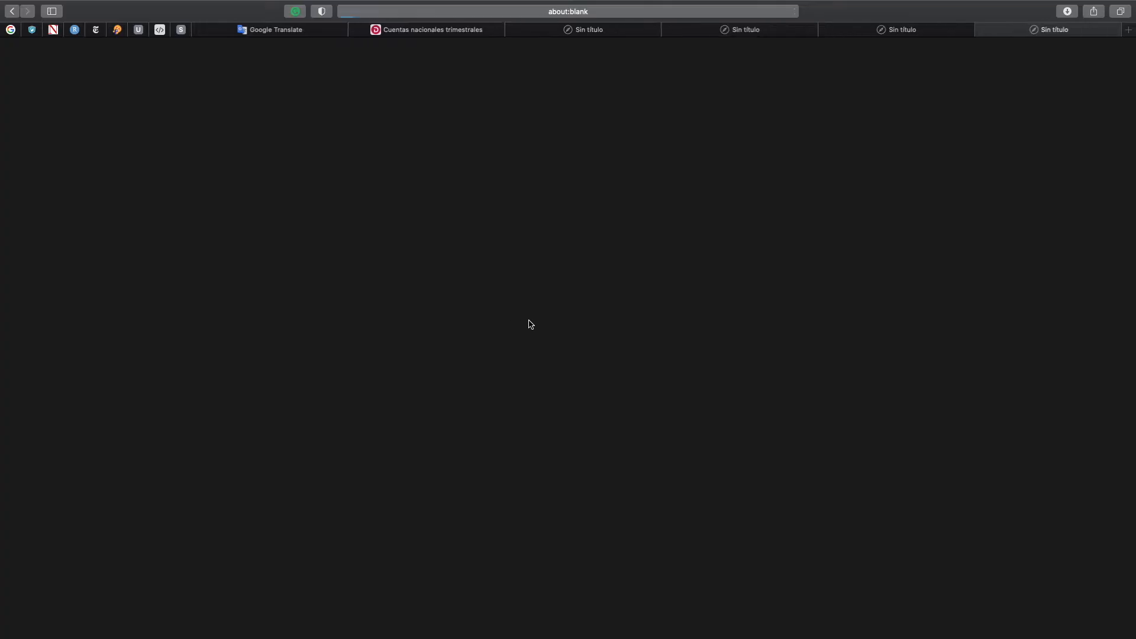
left_click(1068, 12)
double_click(938, 58)
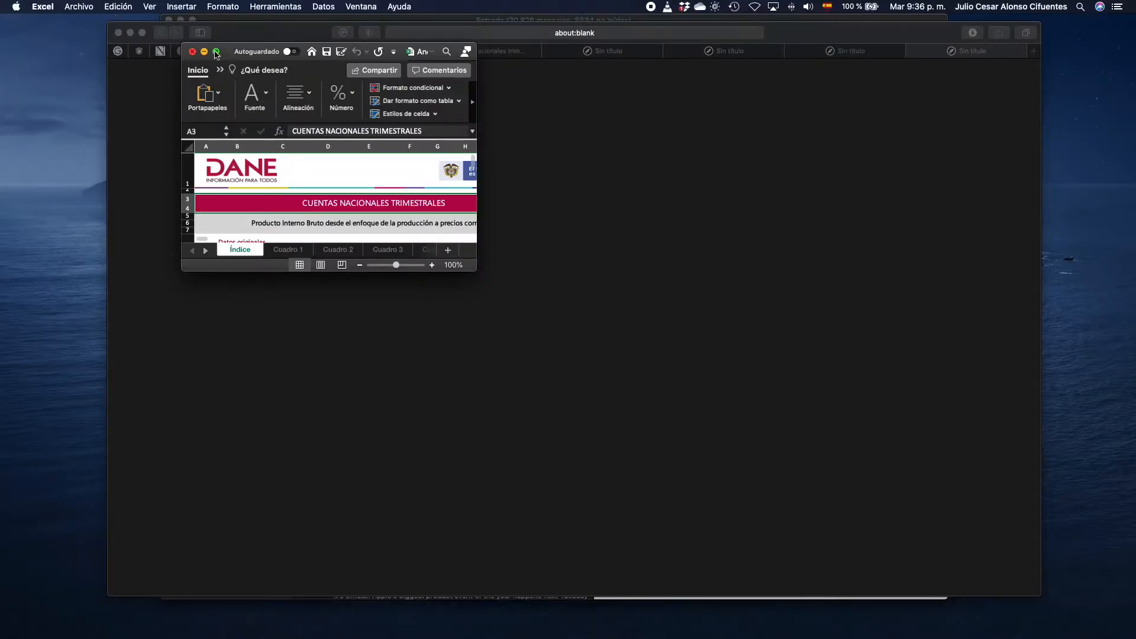
left_click(216, 52)
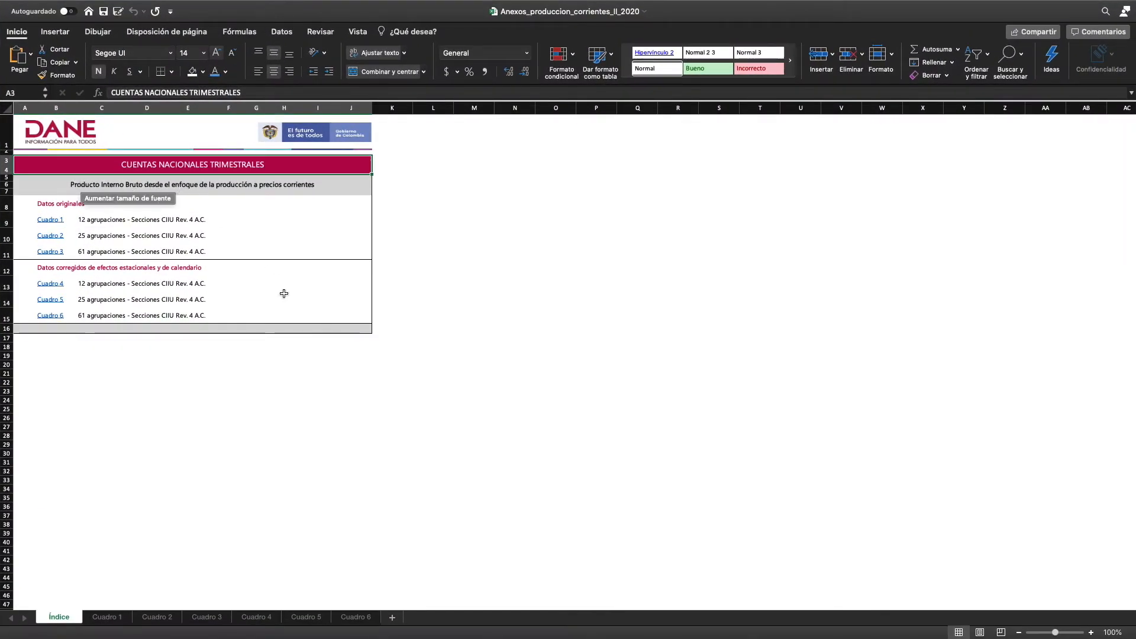
Examine the Índice sheet's list of tables for original and seasonally adjusted data, by number of groupings
left_click(298, 220)
scroll(318, 282, "up", 3)
scroll(318, 282, "up", 5)
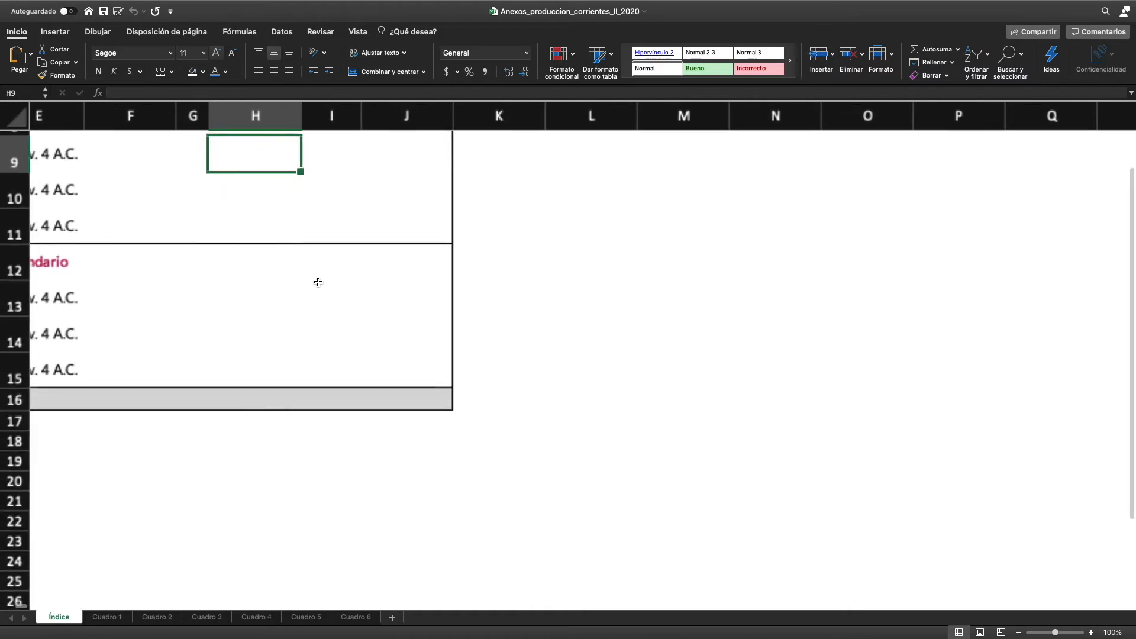
scroll(319, 286, "down", 1)
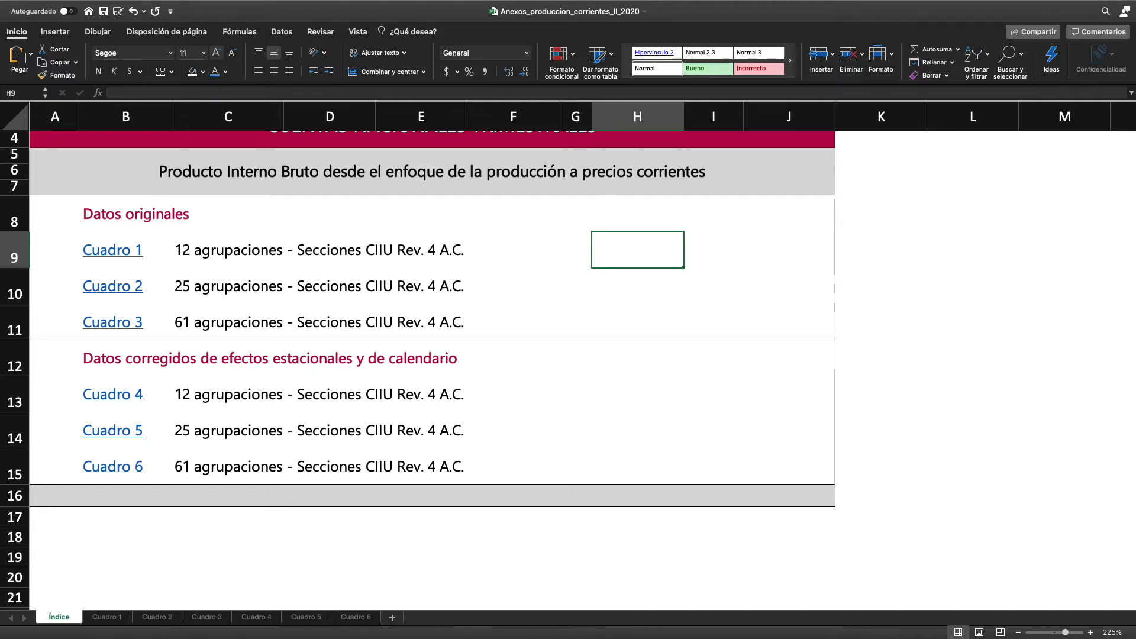
key("super+Tab")
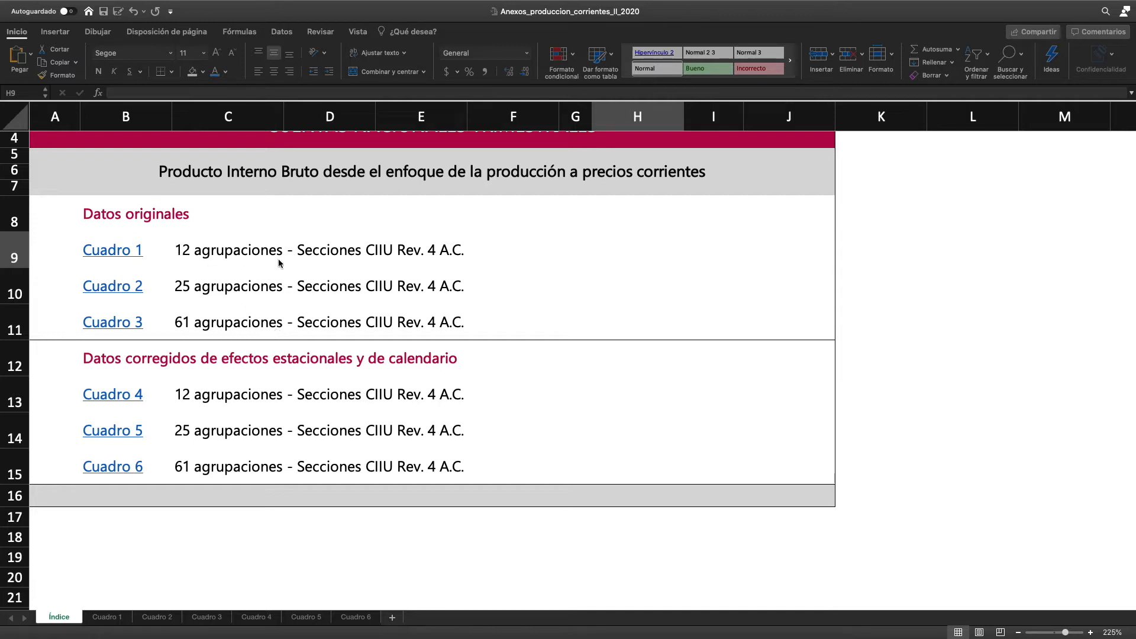
Open Cuadro 3 from the index and examine its 61-grouping breakdown, stopping at the wholesale and retail trade entry with code 070
left_click(108, 330)
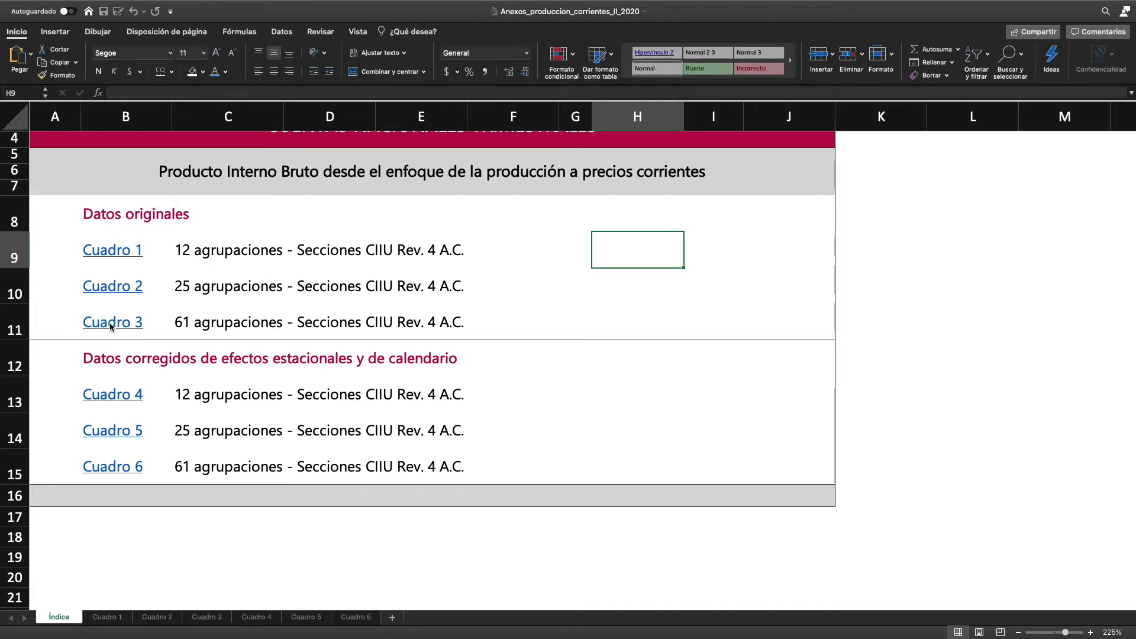
left_click(108, 330)
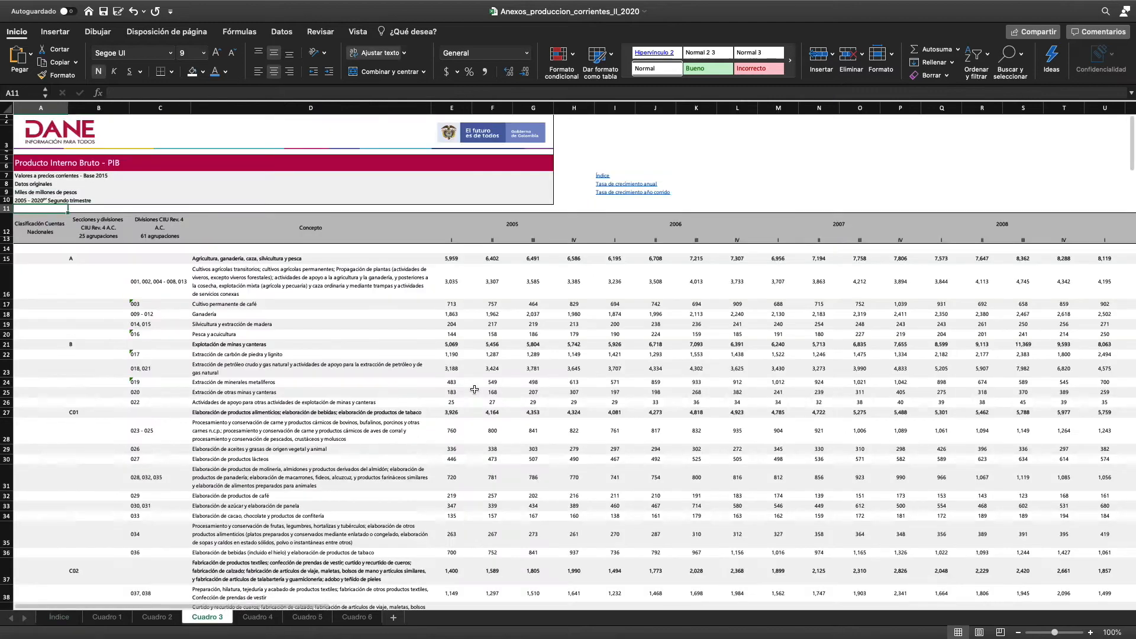
scroll(310, 421, "down", 10)
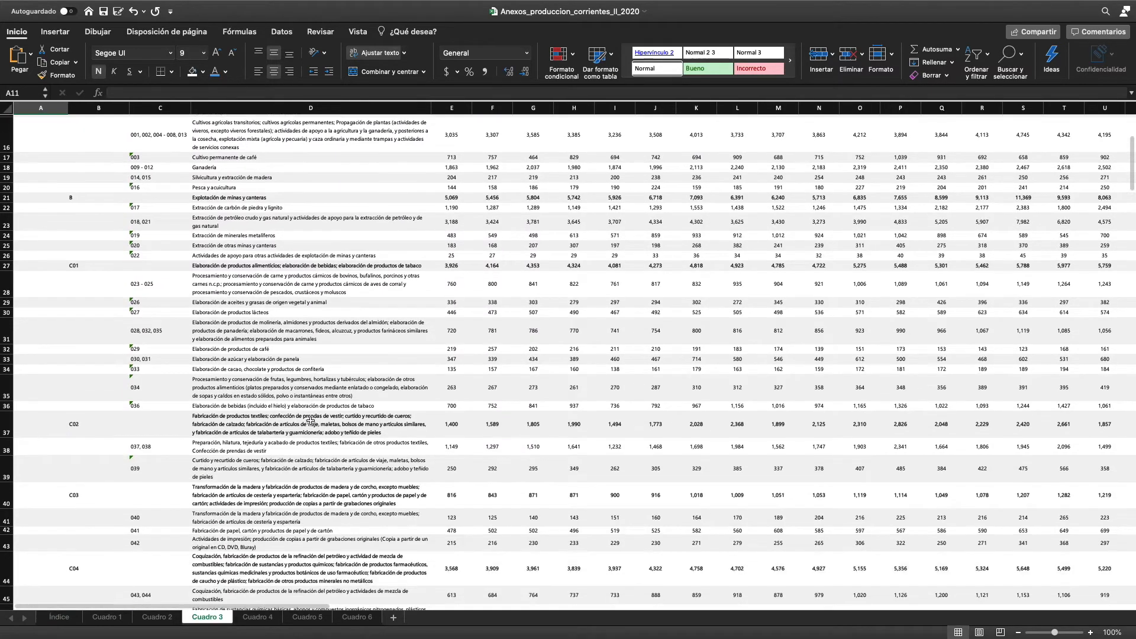
scroll(310, 421, "down", 10)
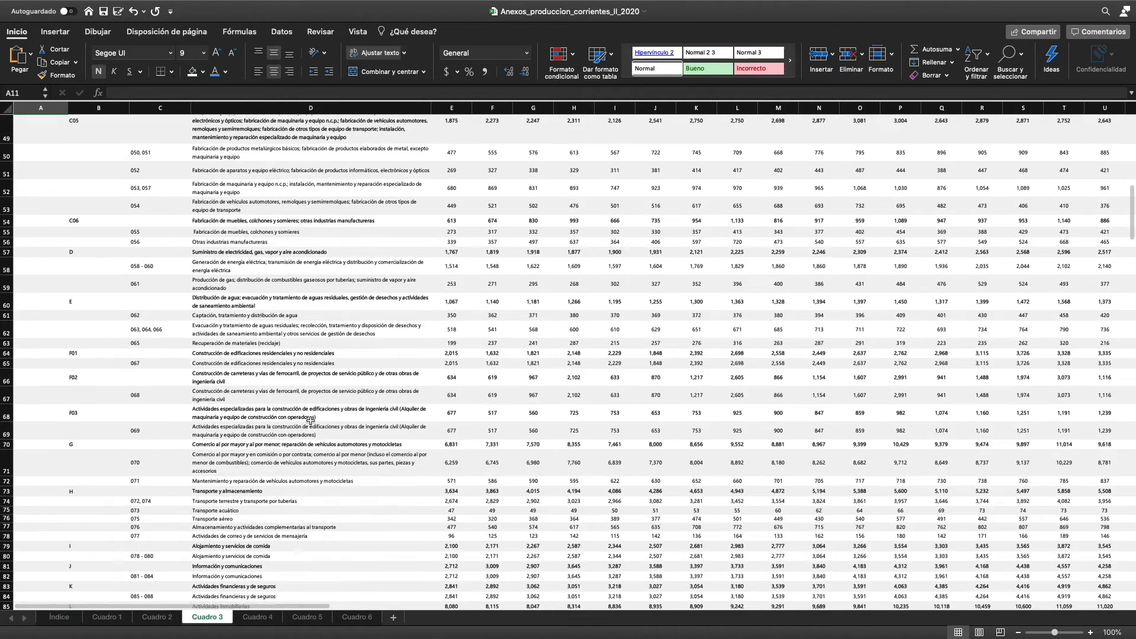
scroll(310, 420, "down", 5)
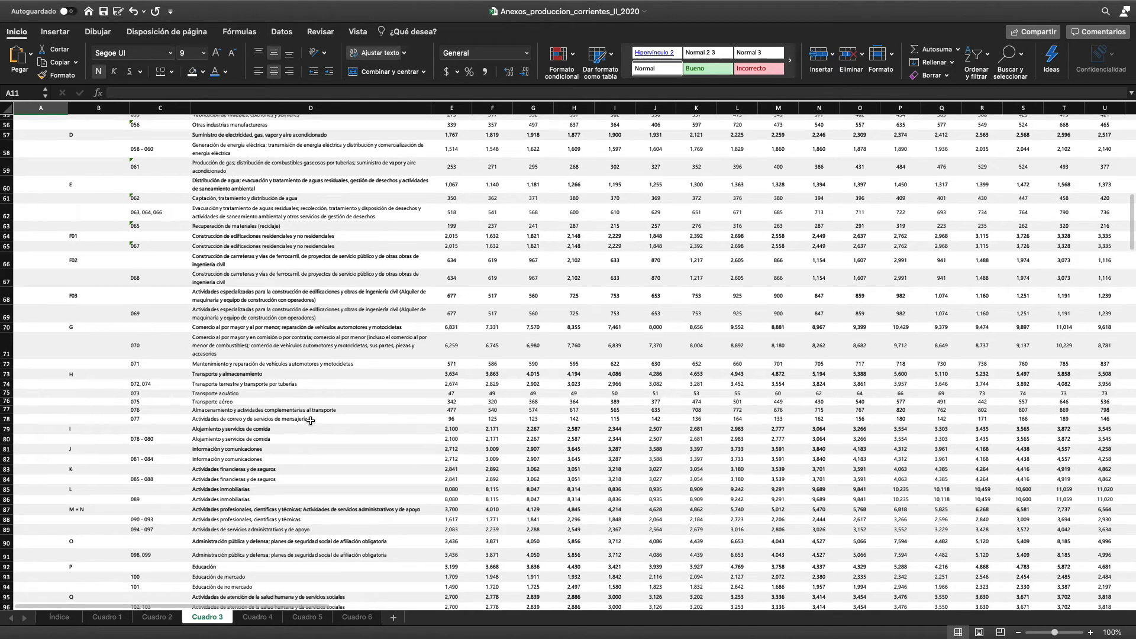
scroll(310, 421, "up", 5, "ctrl")
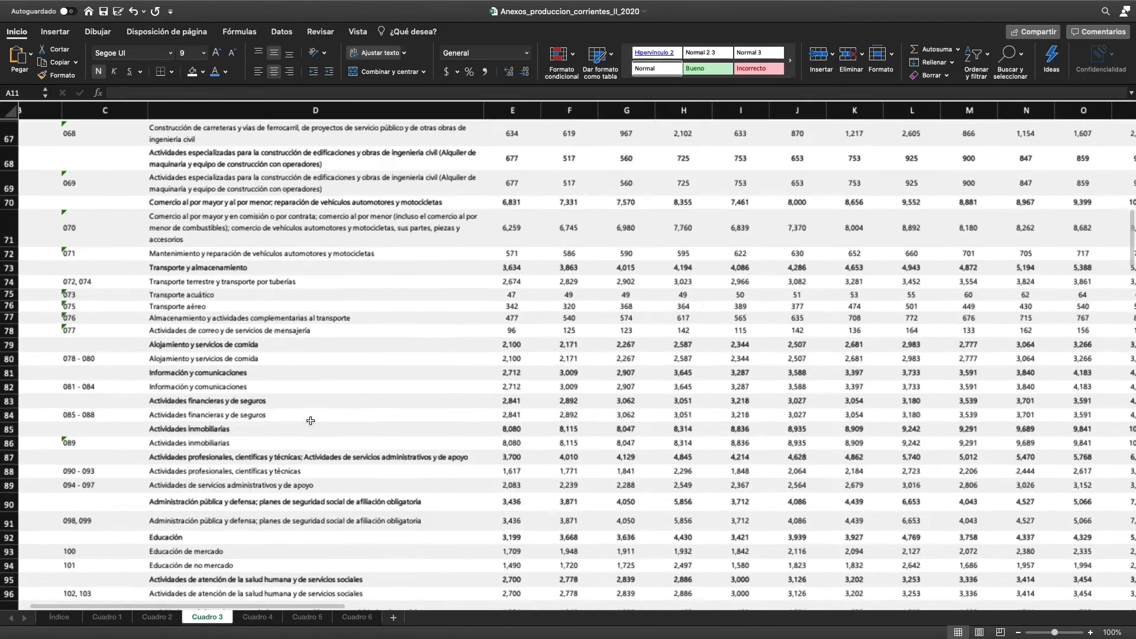
scroll(310, 421, "up", 3, "ctrl")
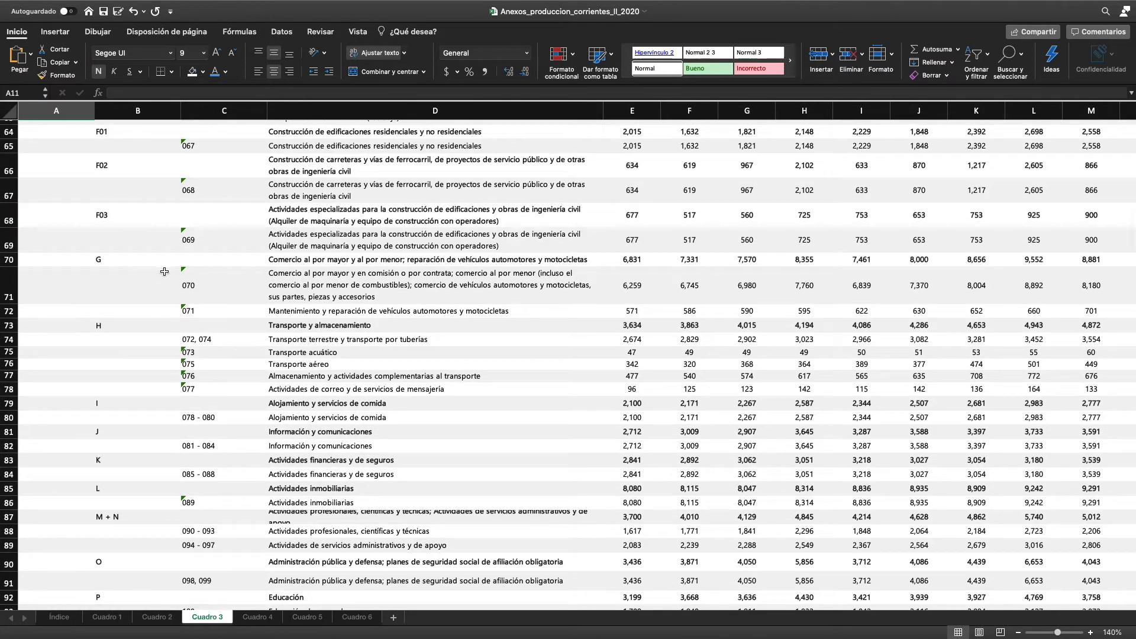
left_click(282, 286)
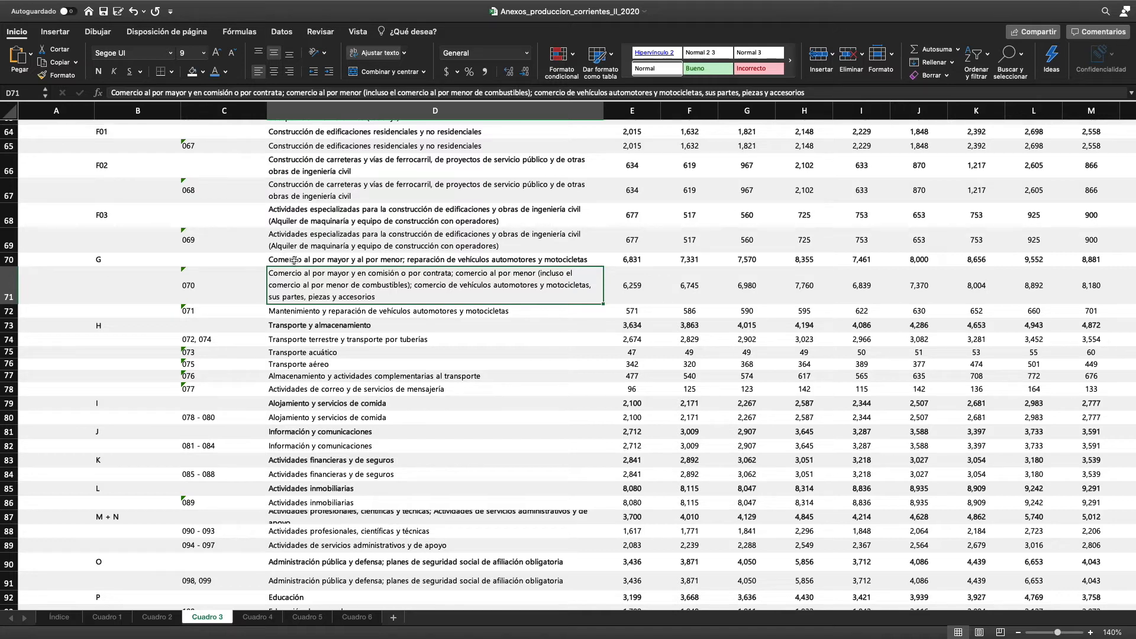
Open Cuadro 2 from the index and examine its 25-grouping breakdown, selecting the wholesale and retail trade row of section G
left_click(59, 617)
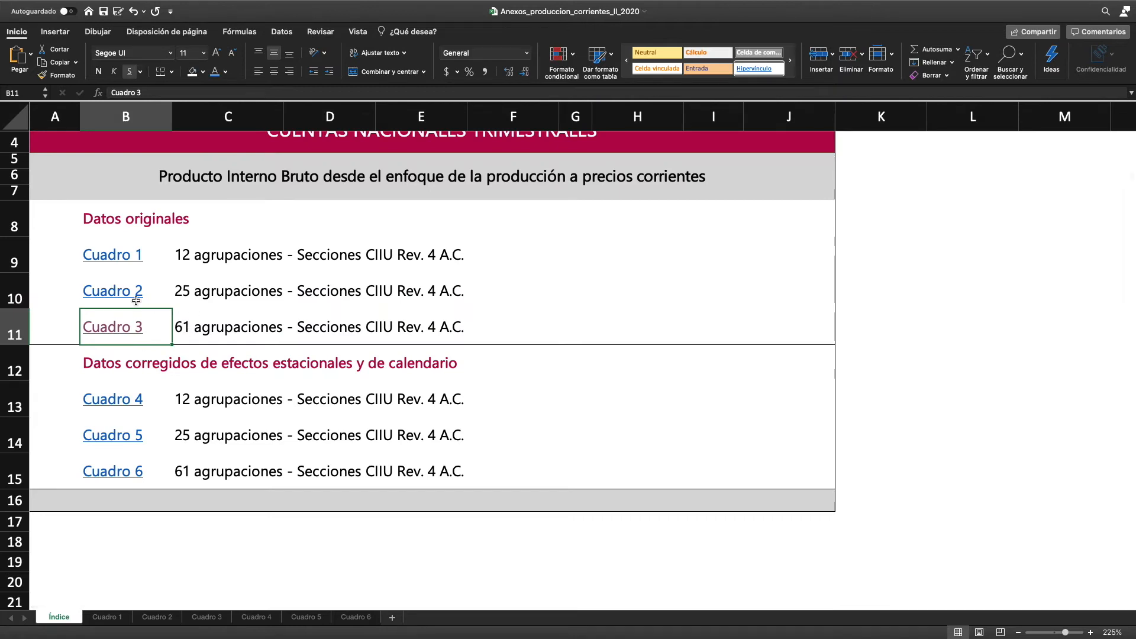
left_click(113, 291)
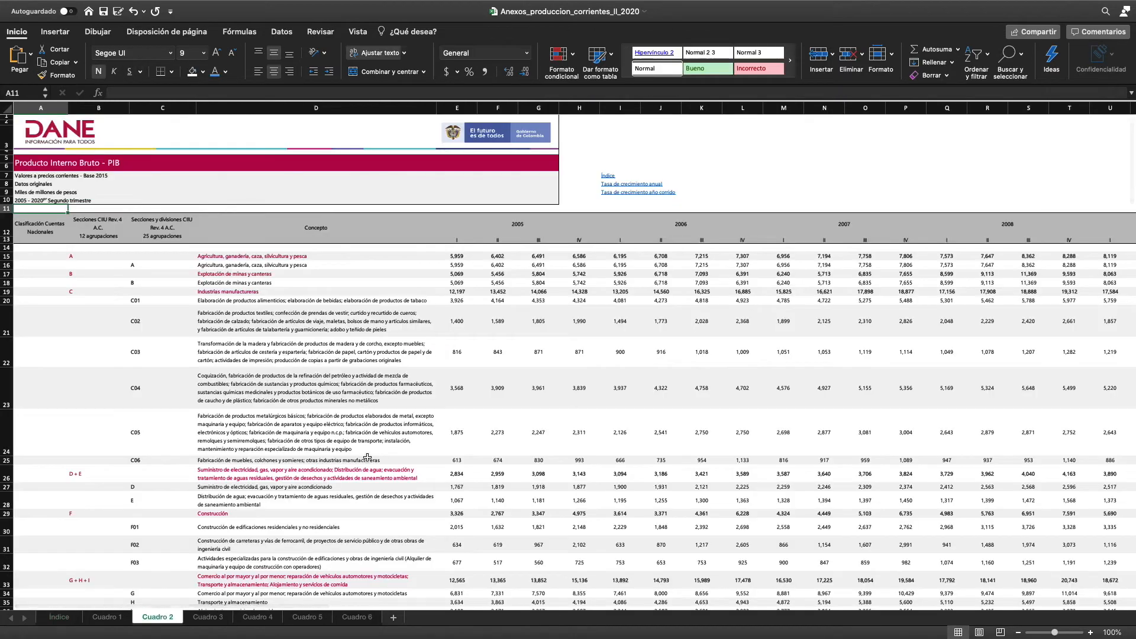
scroll(367, 457, "down", 5)
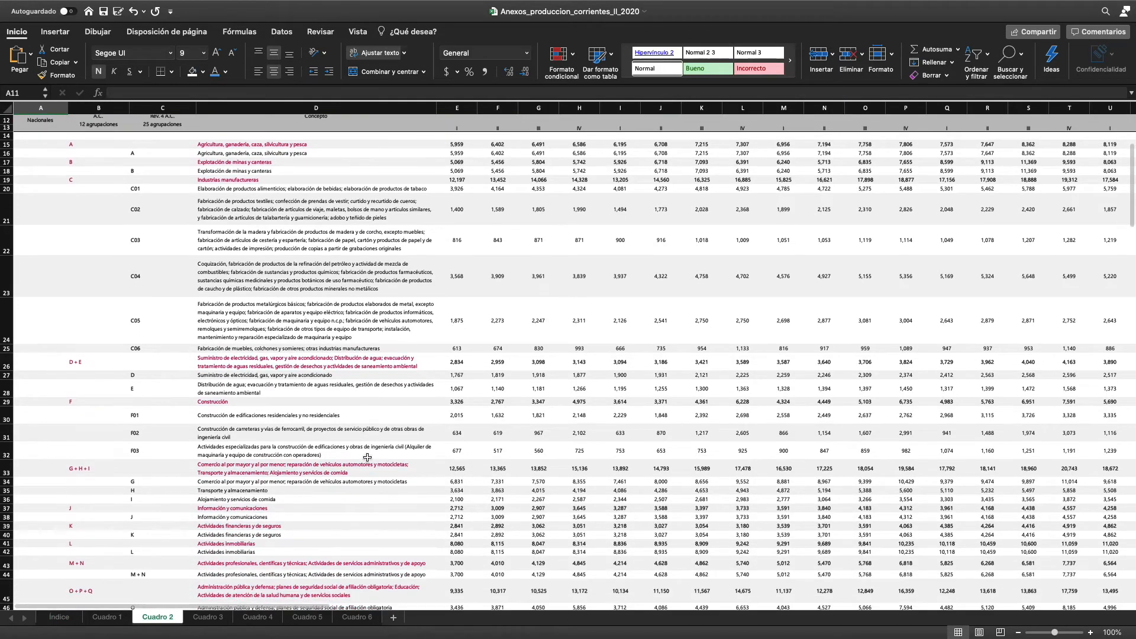
scroll(368, 458, "down", 2)
scroll(367, 457, "down", 1)
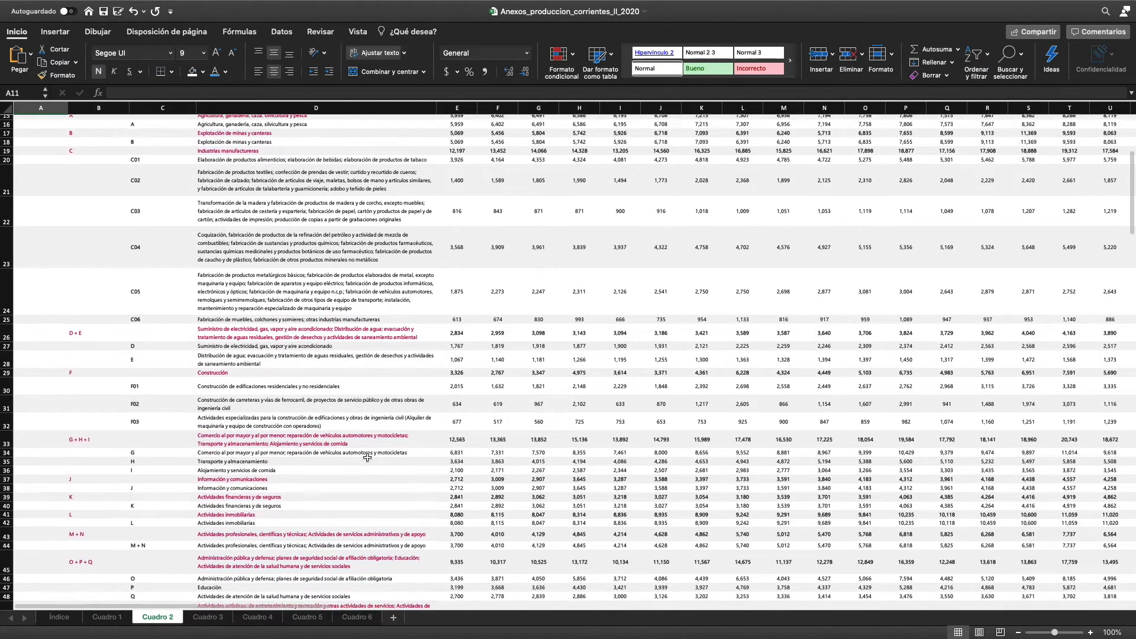
scroll(368, 457, "down", 1)
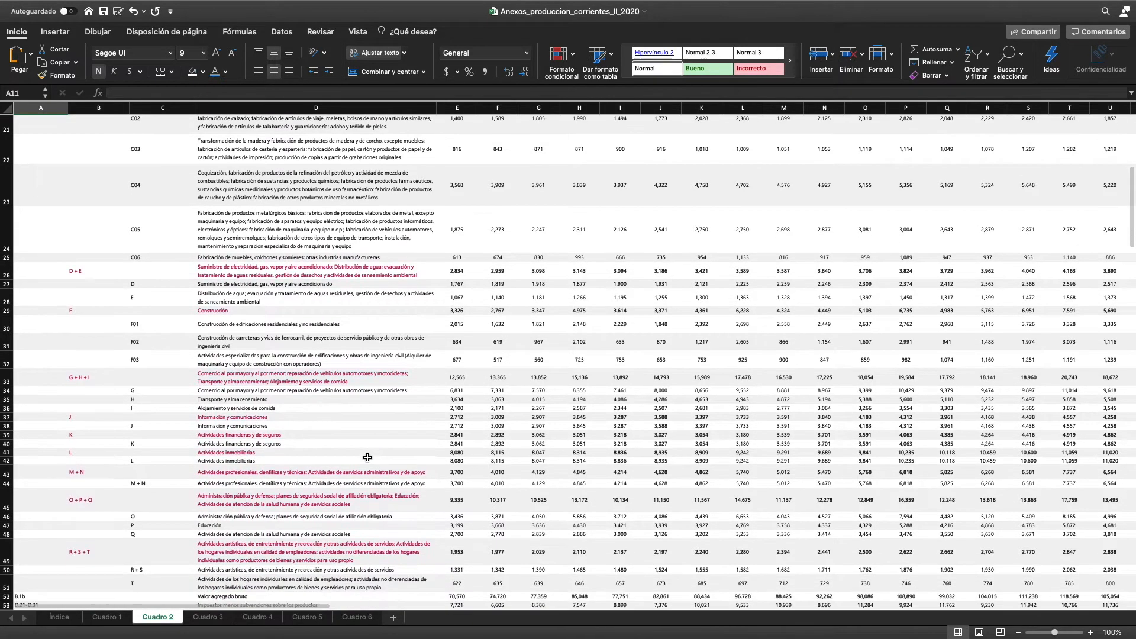
left_click(282, 392)
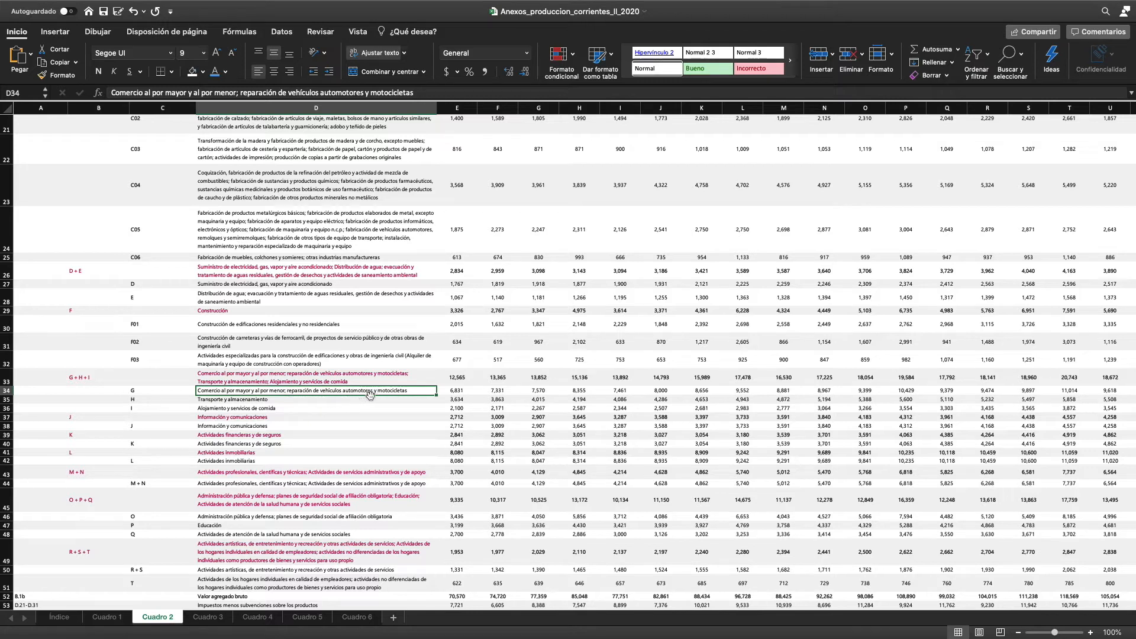
Open Cuadro 1 from the index and select the combined G + H + I trade, transport and accommodation concept
left_click(58, 617)
left_click(132, 259)
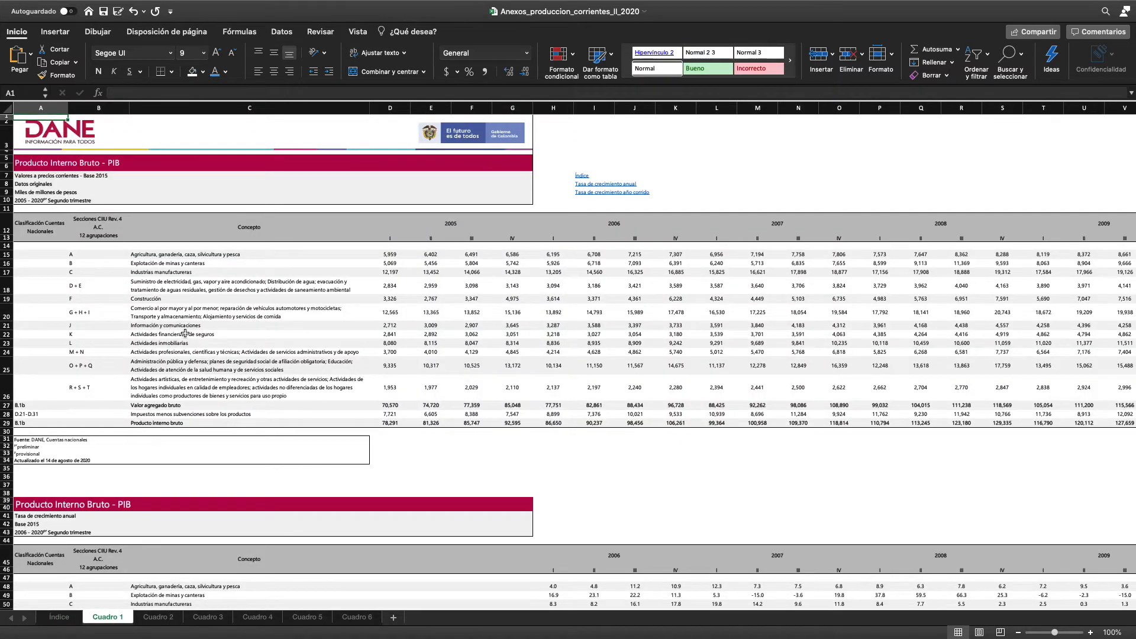
scroll(215, 362, "down", 1)
scroll(215, 362, "up", 1)
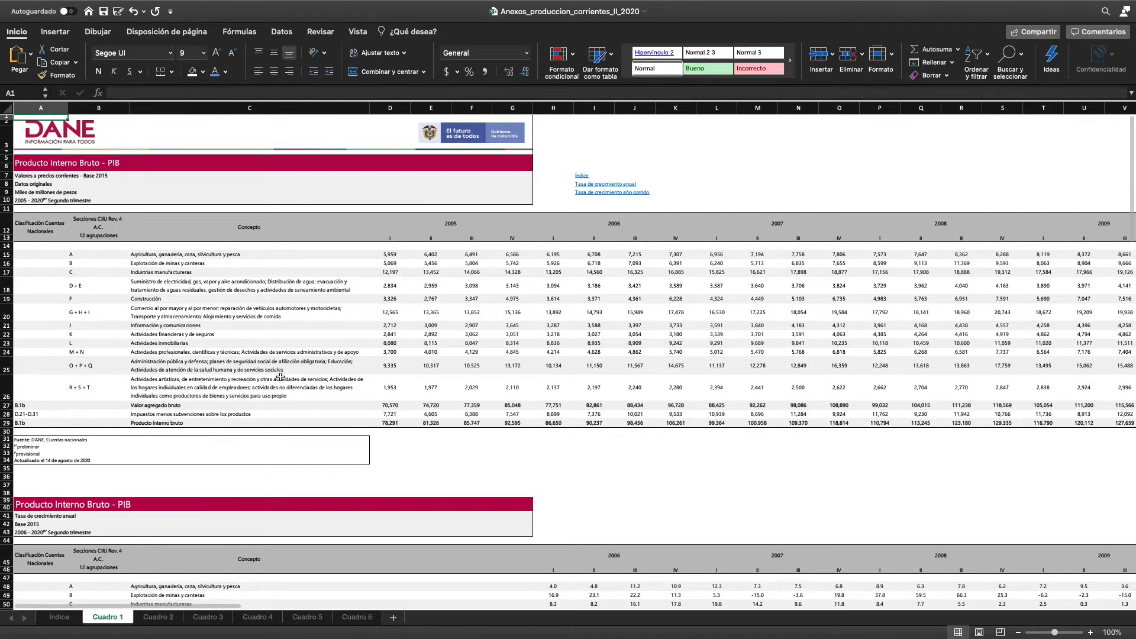
left_click(156, 312)
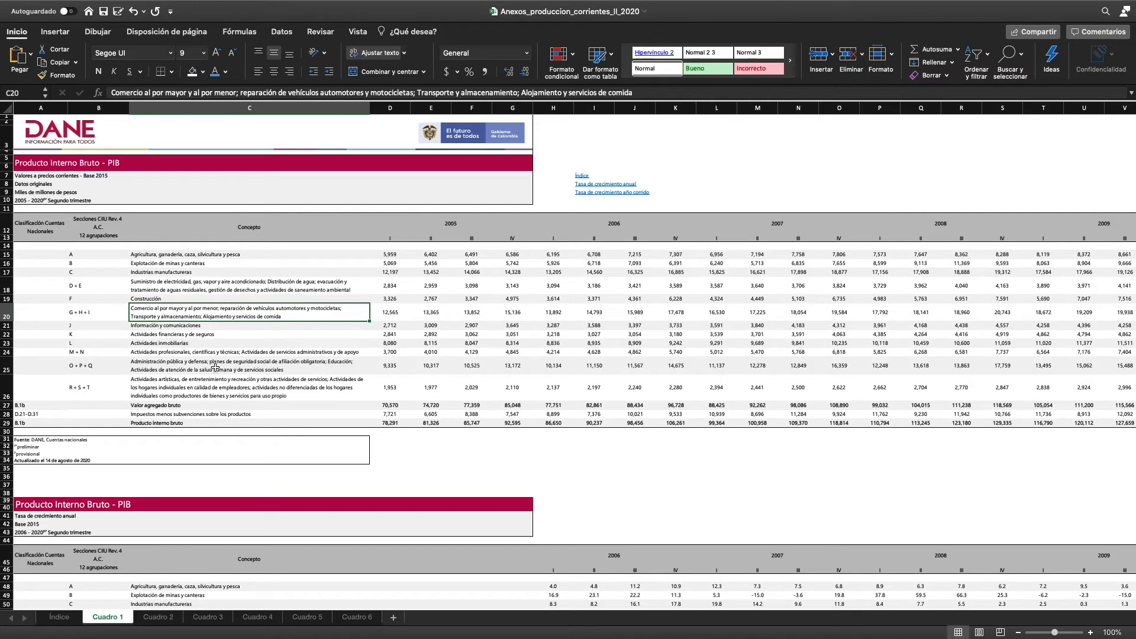
Examine the 12 activity groupings in Cuadro 1 together with the value added, taxes and PIB rows
scroll(293, 330, "up", 5)
scroll(292, 330, "left", 3)
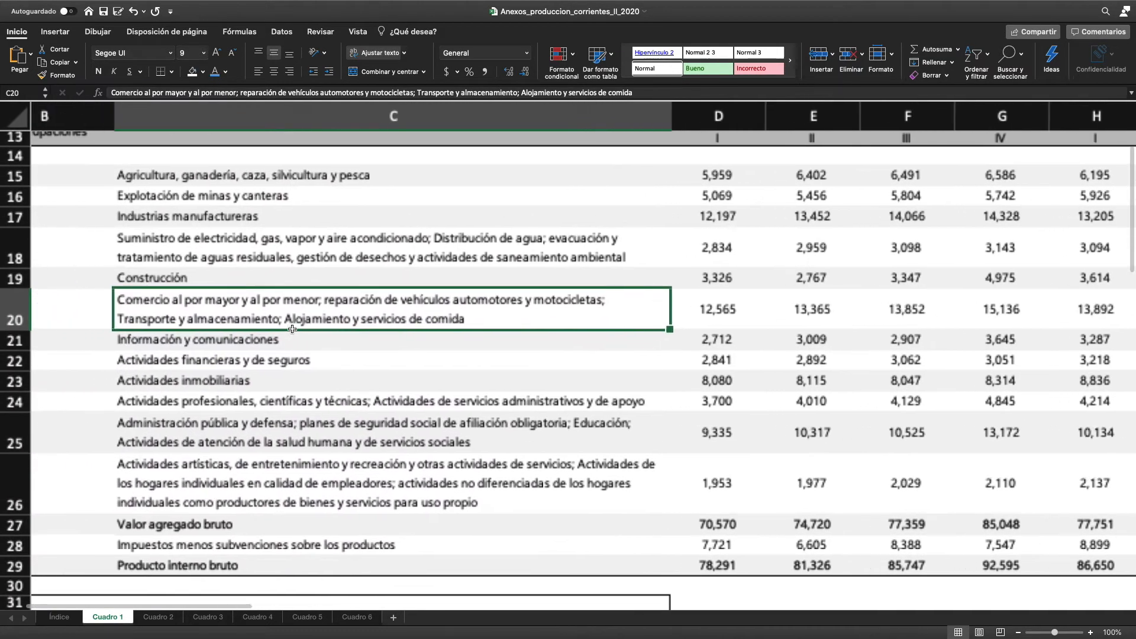
scroll(292, 330, "left", 2)
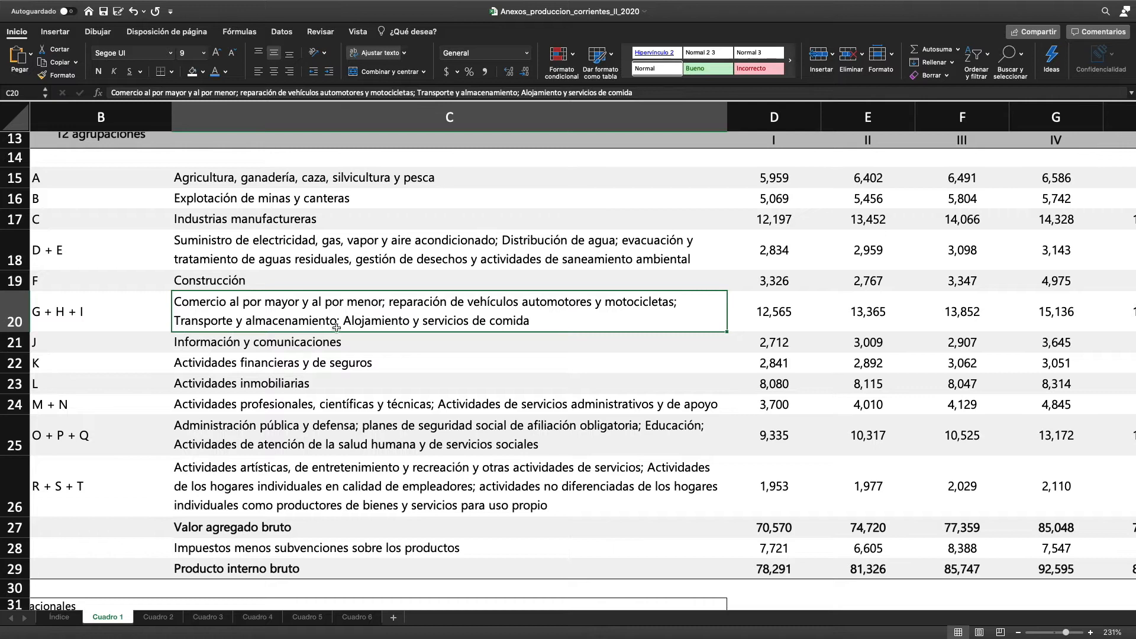
left_click(564, 353)
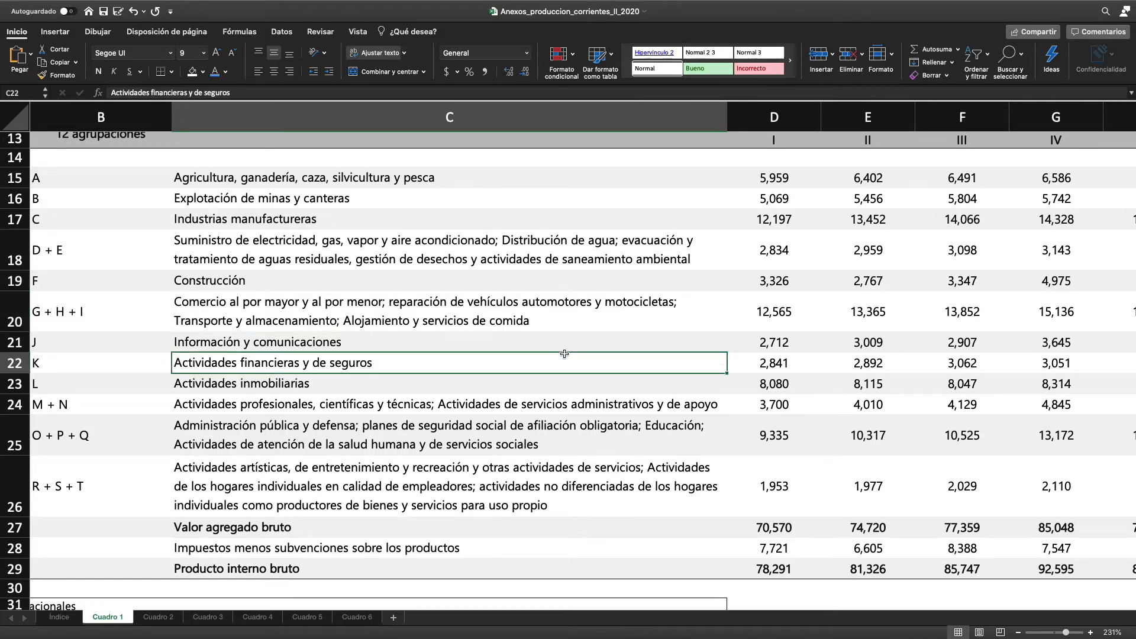
scroll(562, 354, "down", 3)
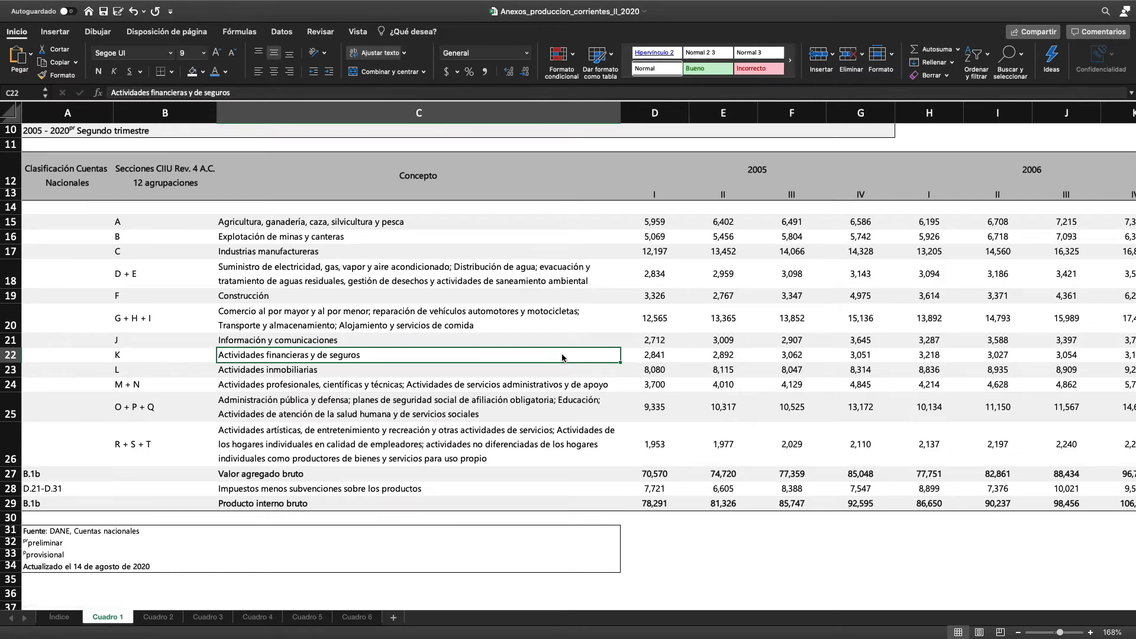
Insert an empty column E in Cuadro 1 between the first and second quarters of 2005
key("super+Tab")
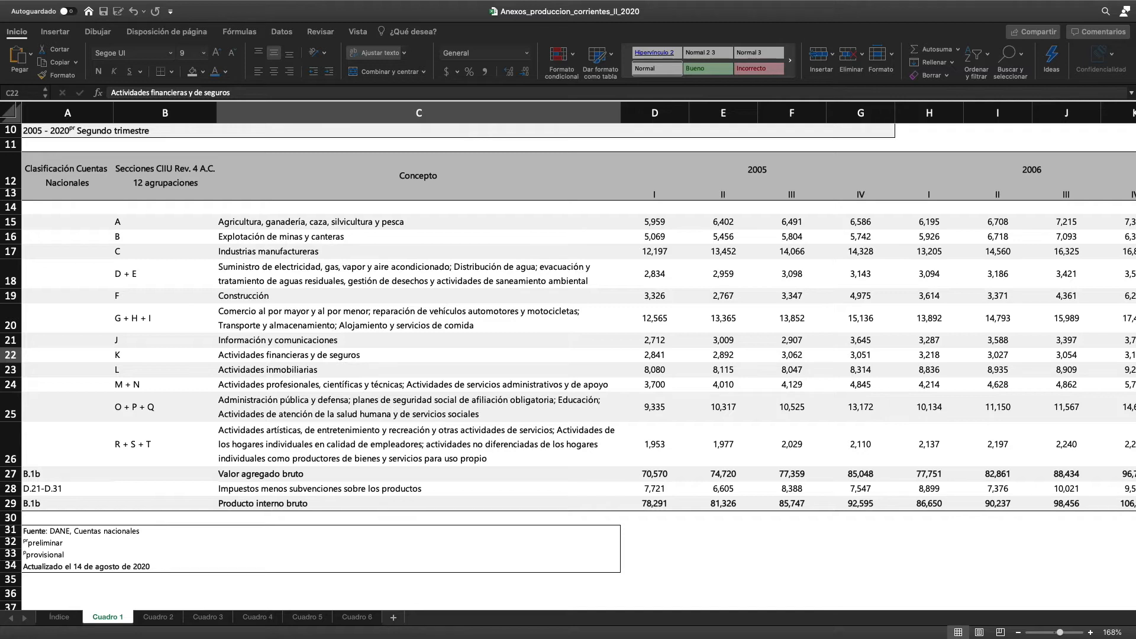
left_click(626, 332)
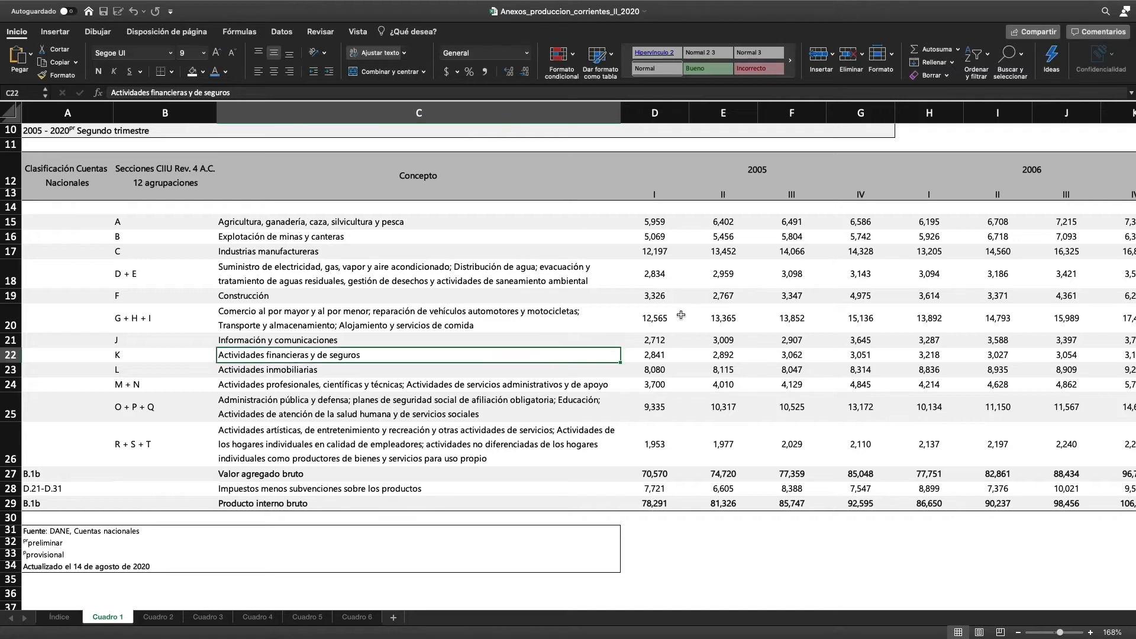
left_click(724, 113)
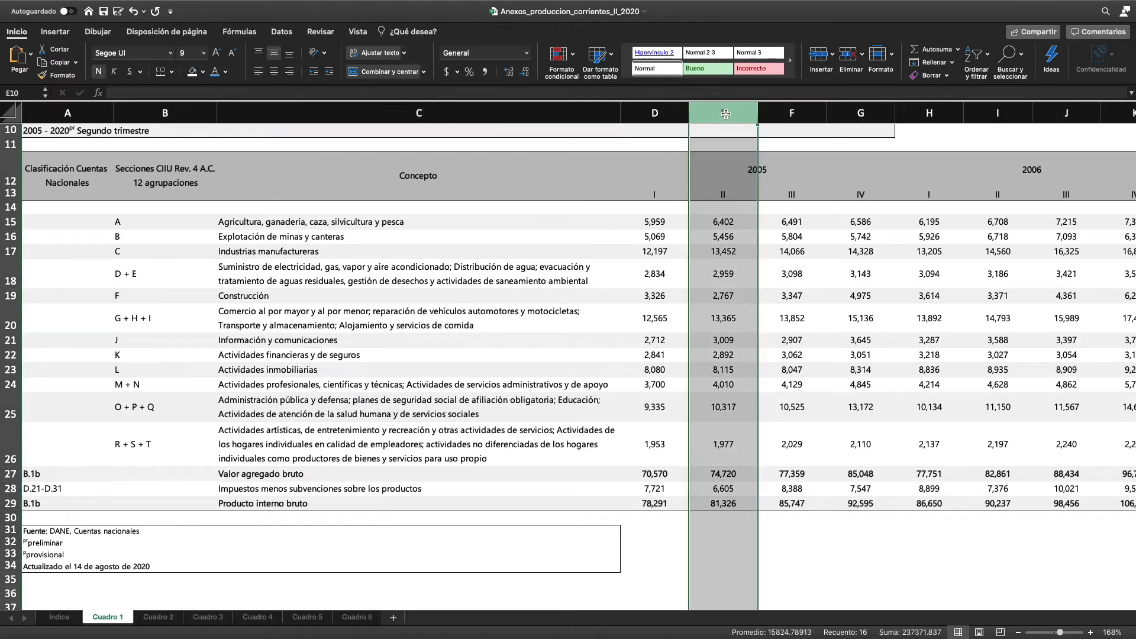
right_click(726, 113)
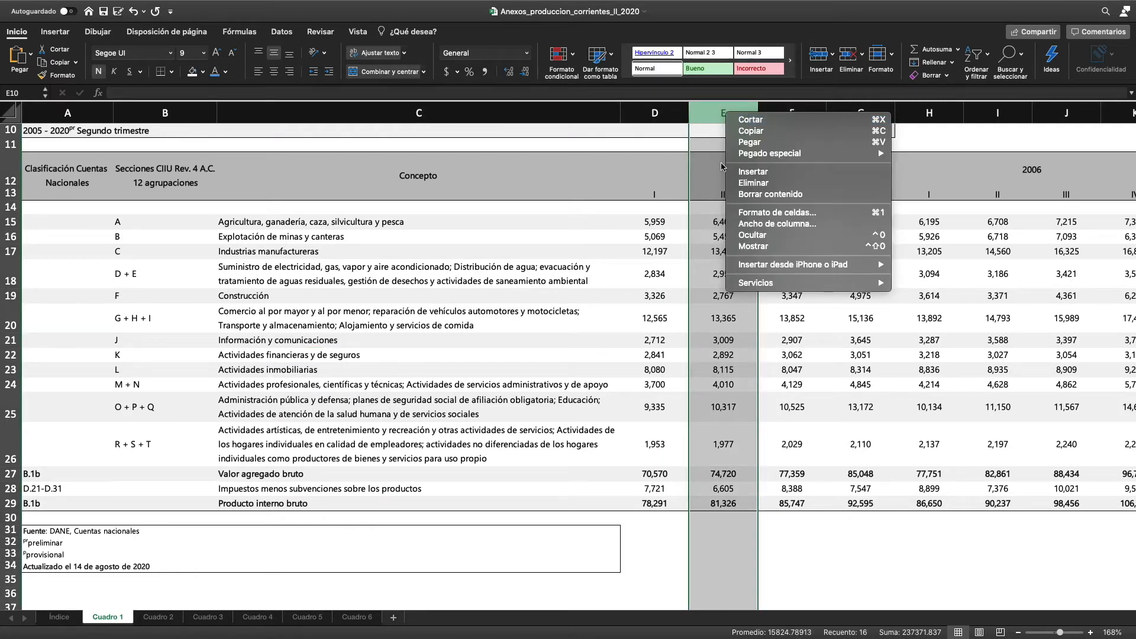
left_click(755, 173)
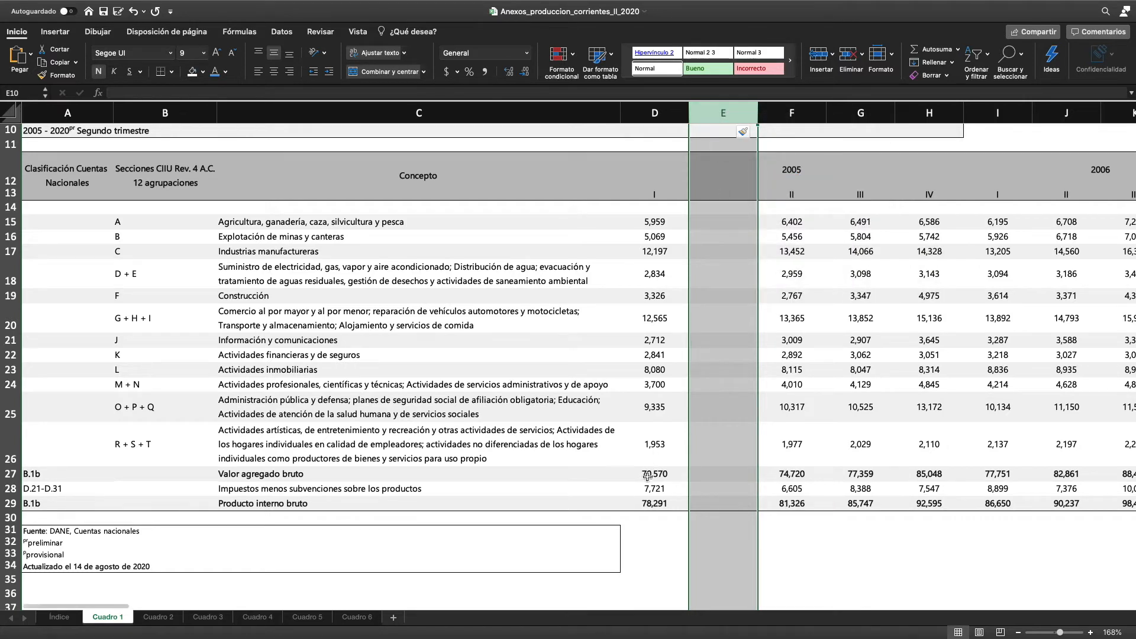
Examine the 2005 first-quarter figures for Valor agregado bruto, Impuestos menos subvenciones and Producto interno bruto
left_click(648, 474)
left_click(650, 502)
left_click(650, 479)
left_click(651, 492)
left_click(650, 506)
left_click(648, 478)
scroll(723, 287, "up", 1)
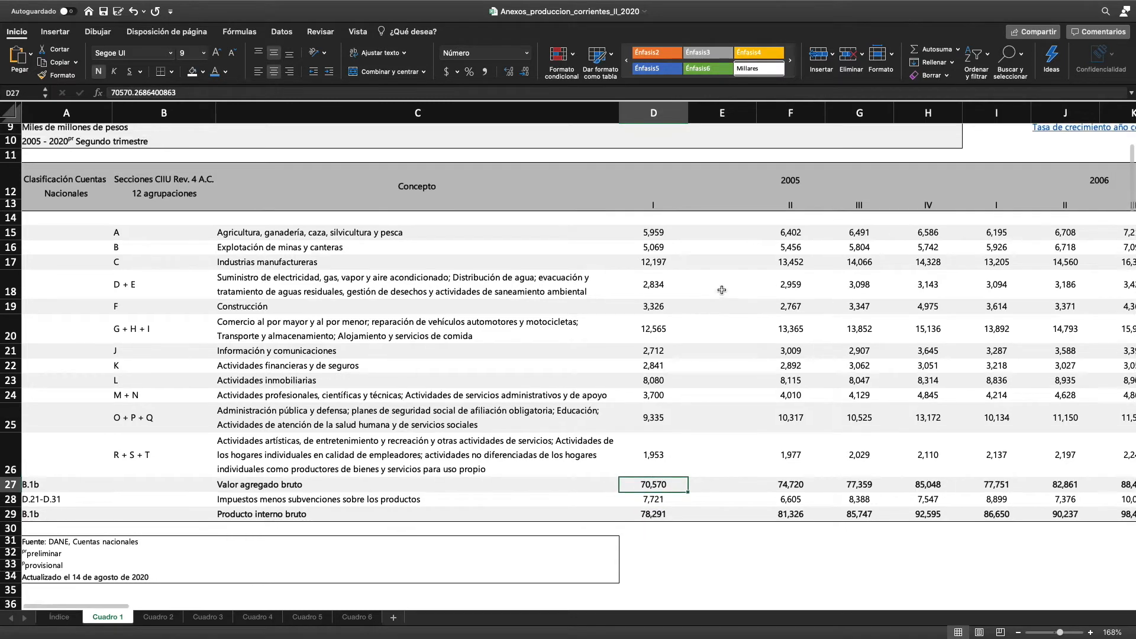
In E27, sum the 12 activity groupings D15:D26 to calculate Valor agregado bruto for the first quarter of 2005
scroll(725, 411, "up", 1)
scroll(720, 441, "down", 3)
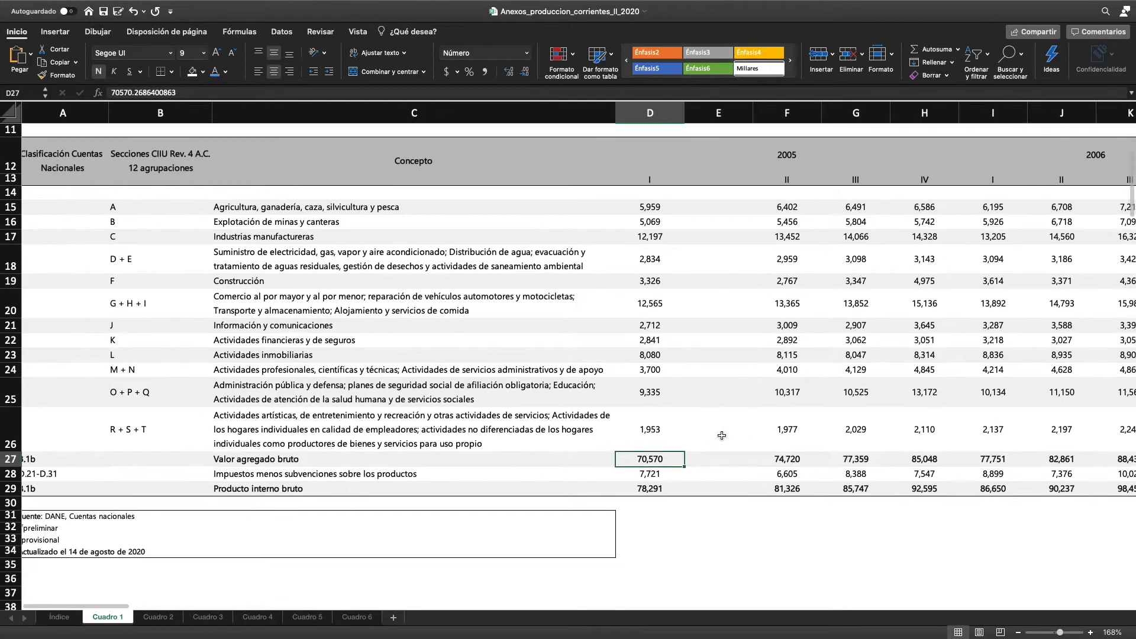
left_click(718, 459)
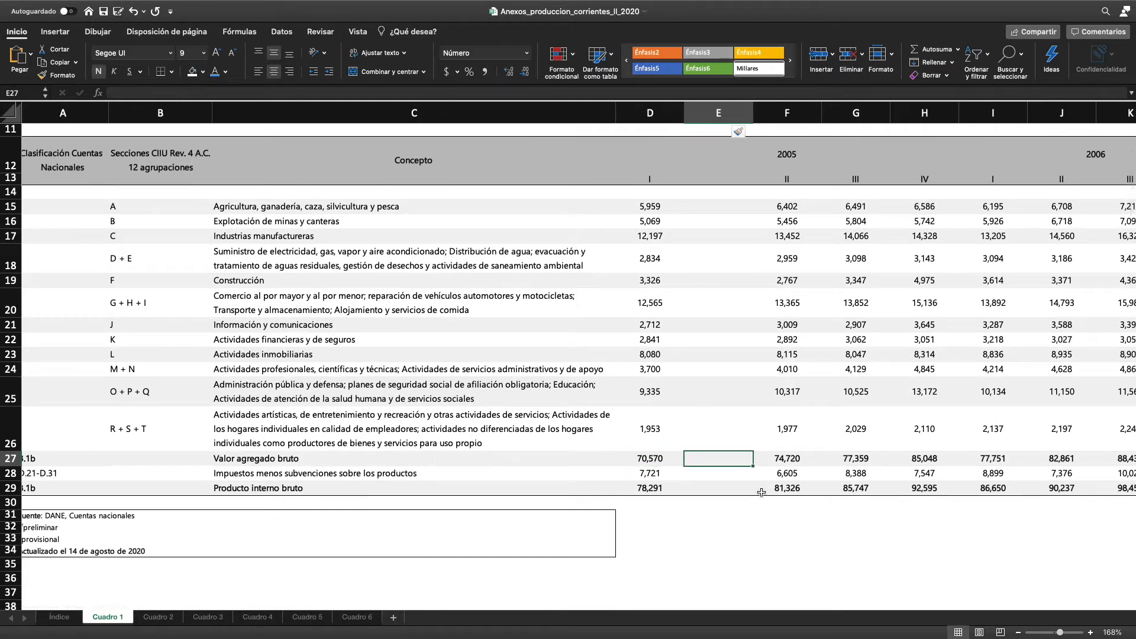
type("=suma(")
left_click_drag(653, 431, 657, 206)
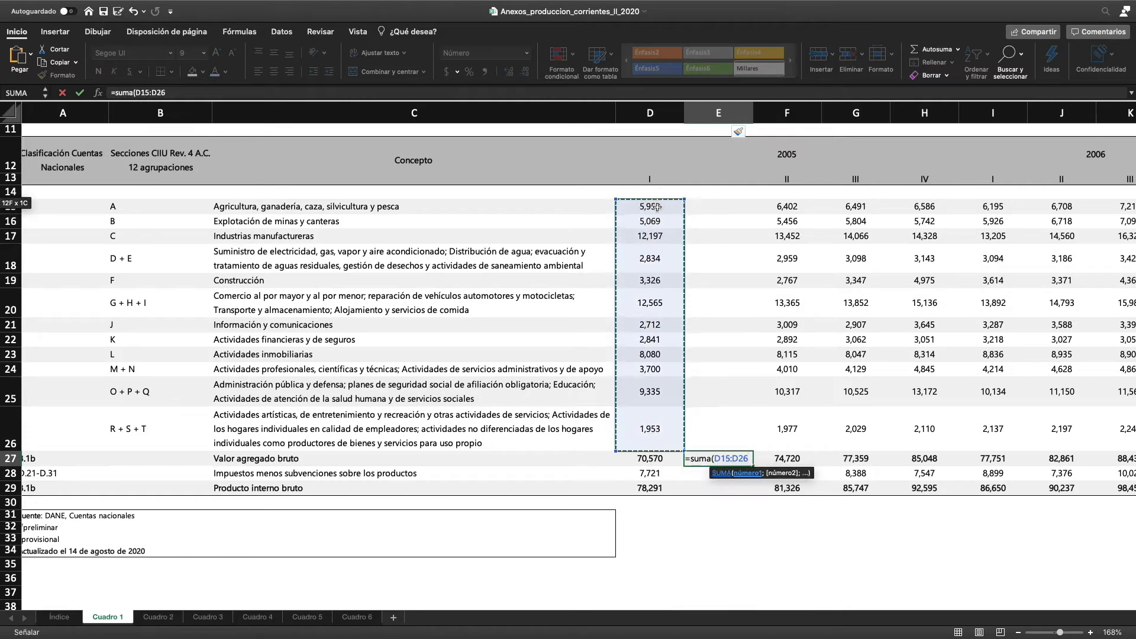
key("Return")
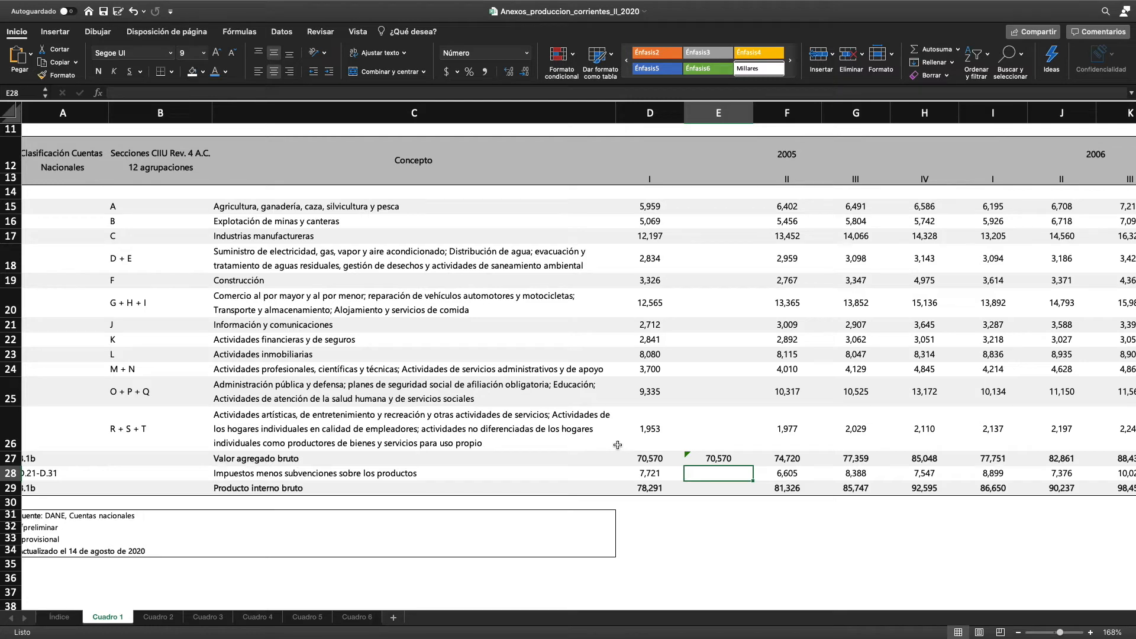
In E29, enter the formula =E27+C28 for Producto interno bruto
left_click(720, 487)
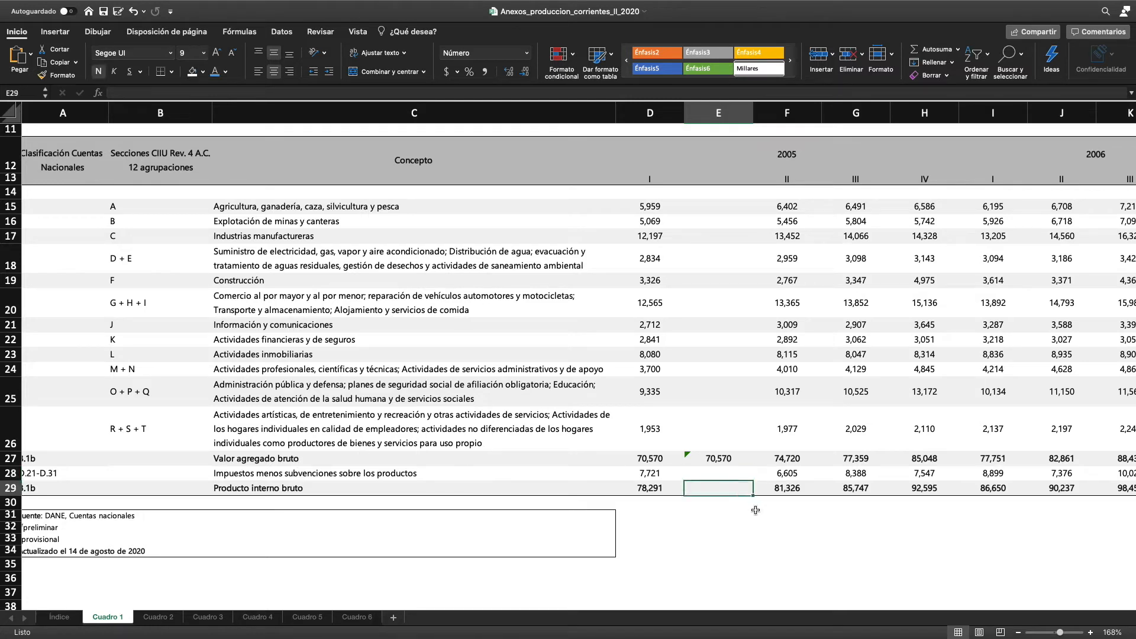
type("=")
left_click(722, 460)
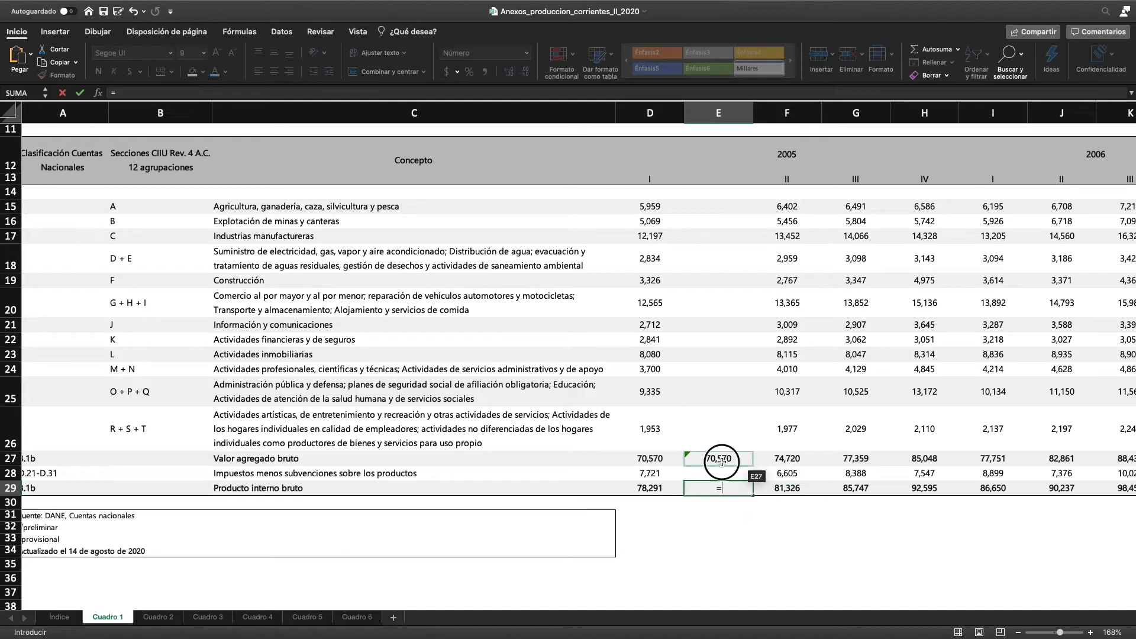
type("+")
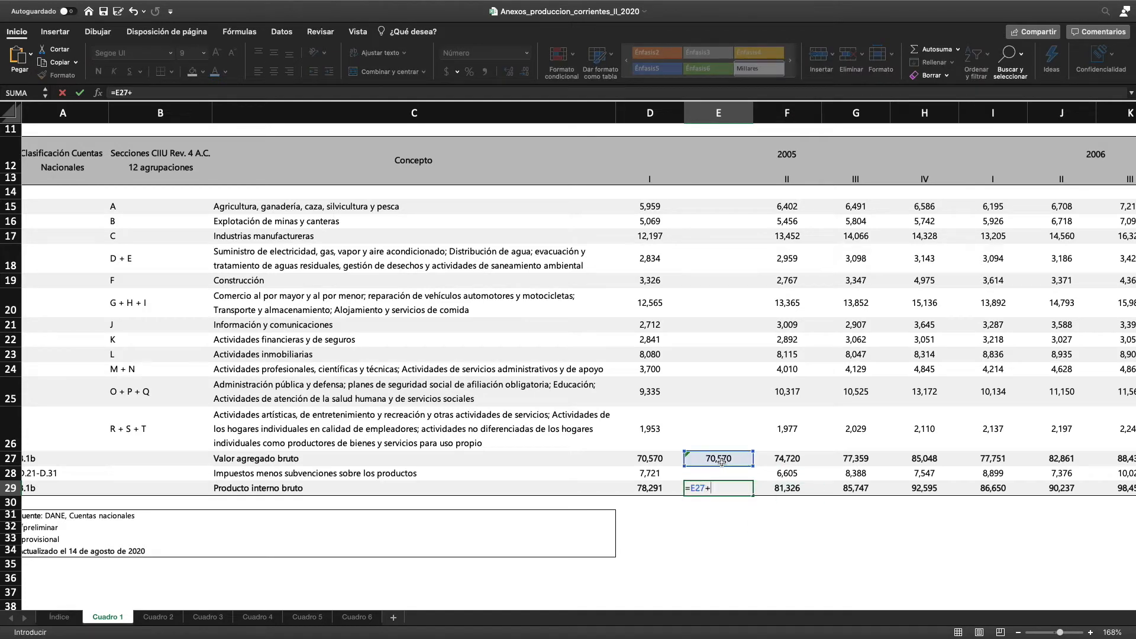
left_click(333, 474)
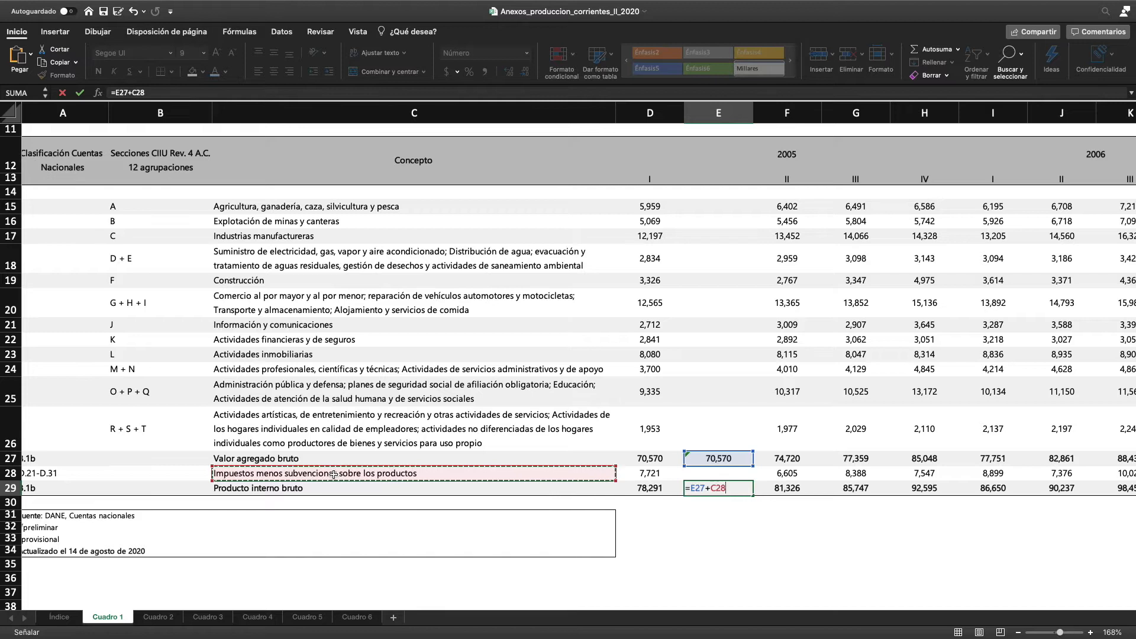
key("Return")
Correct the formula in E29 to reference D28 instead of C28, and compare its result with D29
left_click(716, 488)
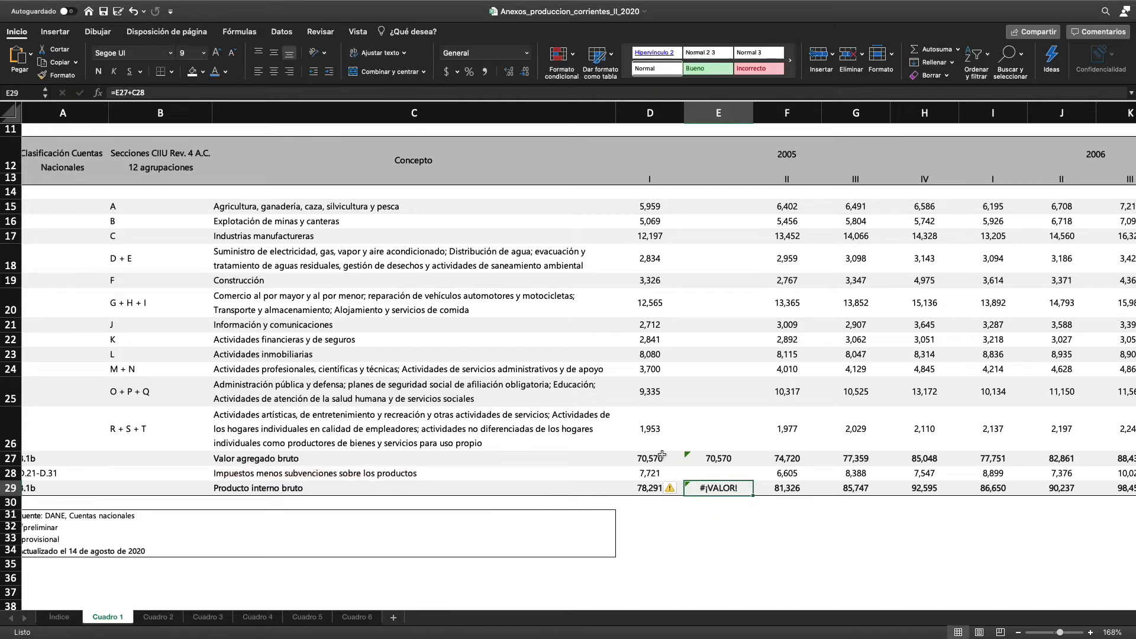
key("F2")
left_click_drag(554, 480, 649, 476)
key("Return")
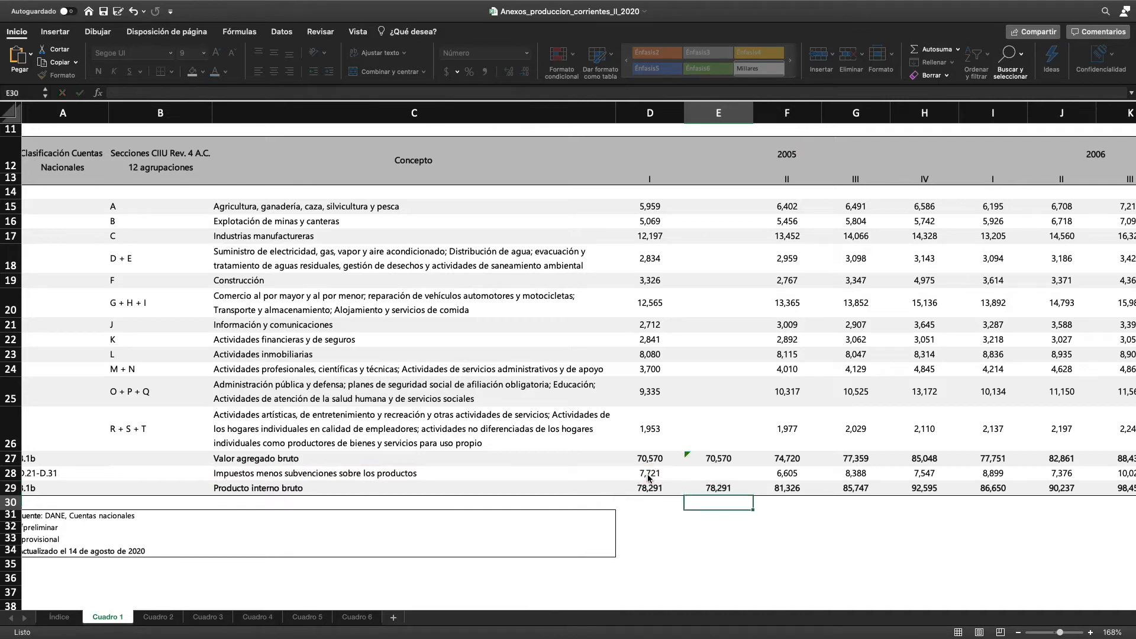
left_click(713, 482)
left_click_drag(656, 487, 718, 489)
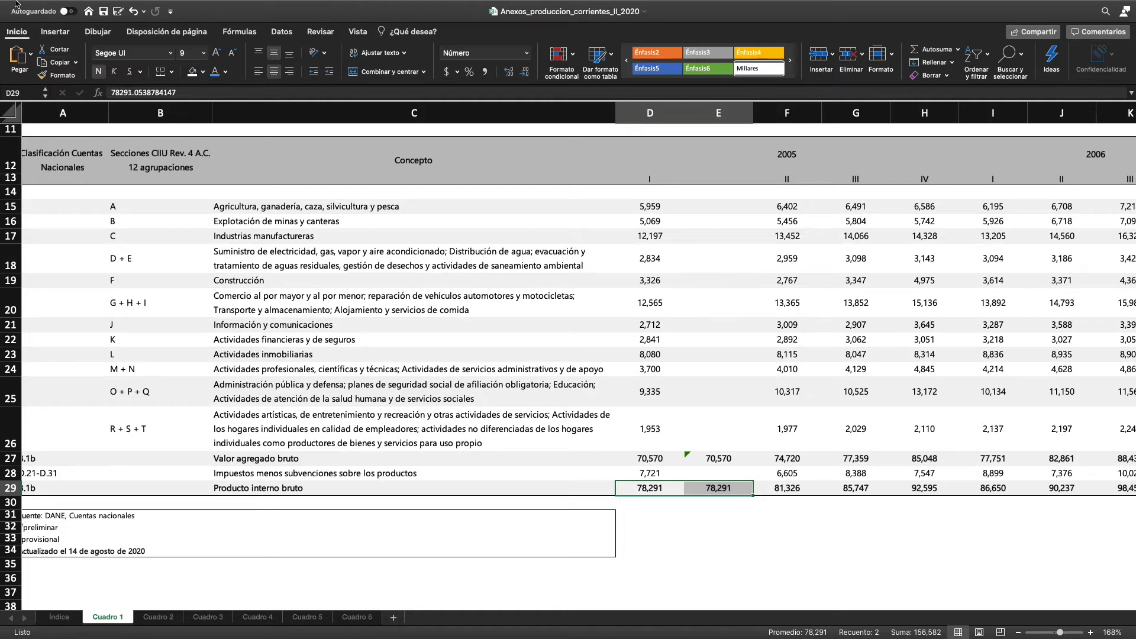
Switch to Safari's DANE quarterly accounts page and download the PIB Gasto annex at current prices for II trimestre 2020
left_click(35, 24)
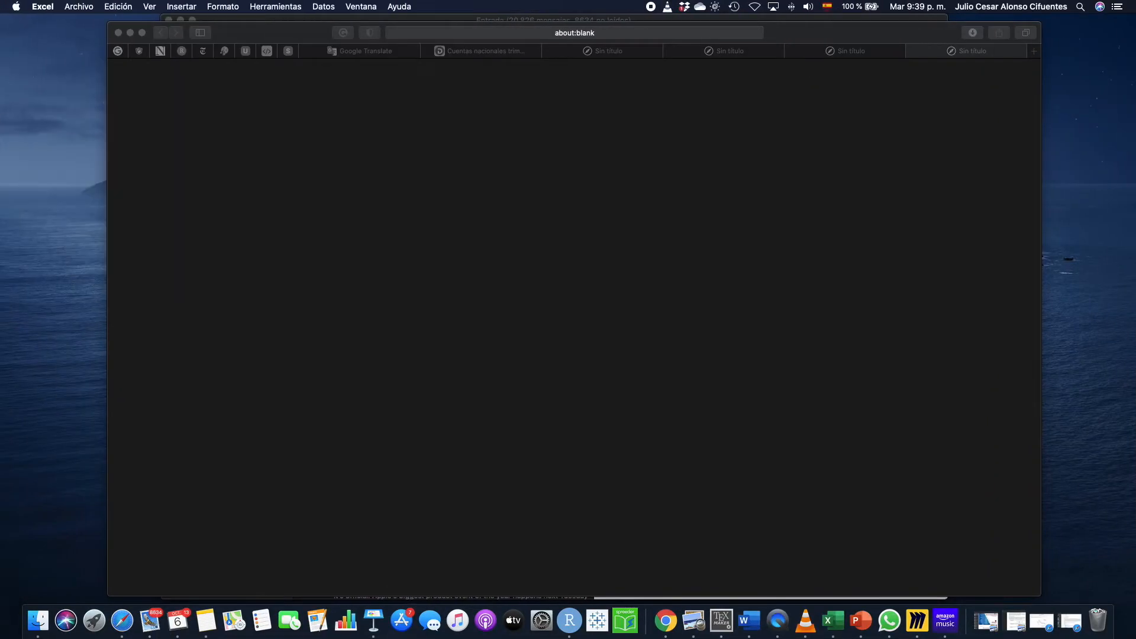
left_click(457, 186)
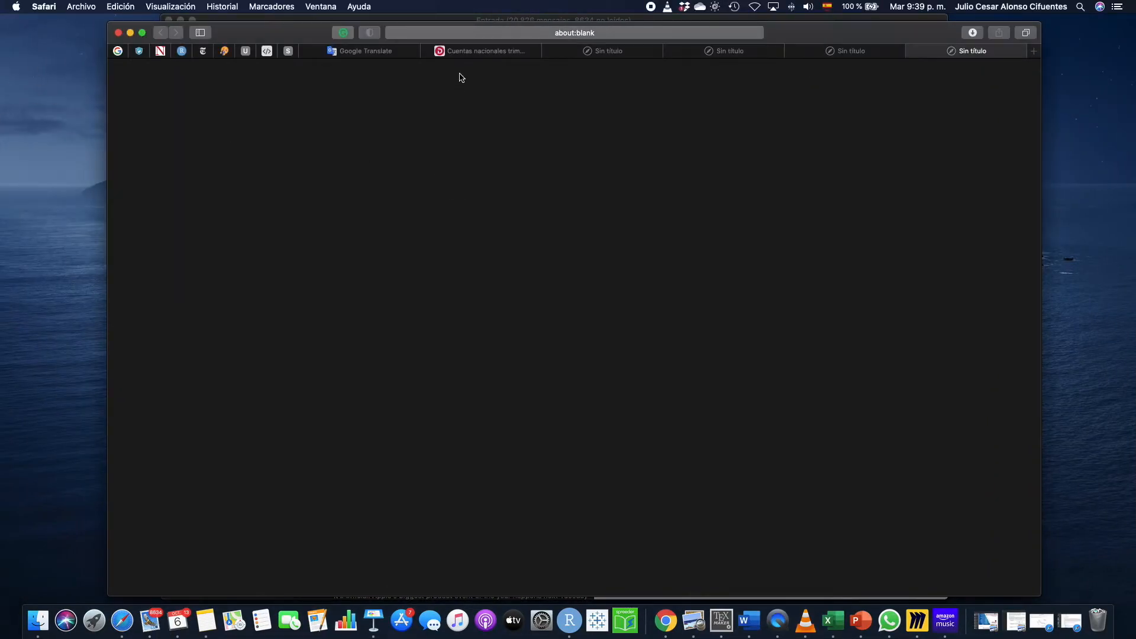
left_click(484, 54)
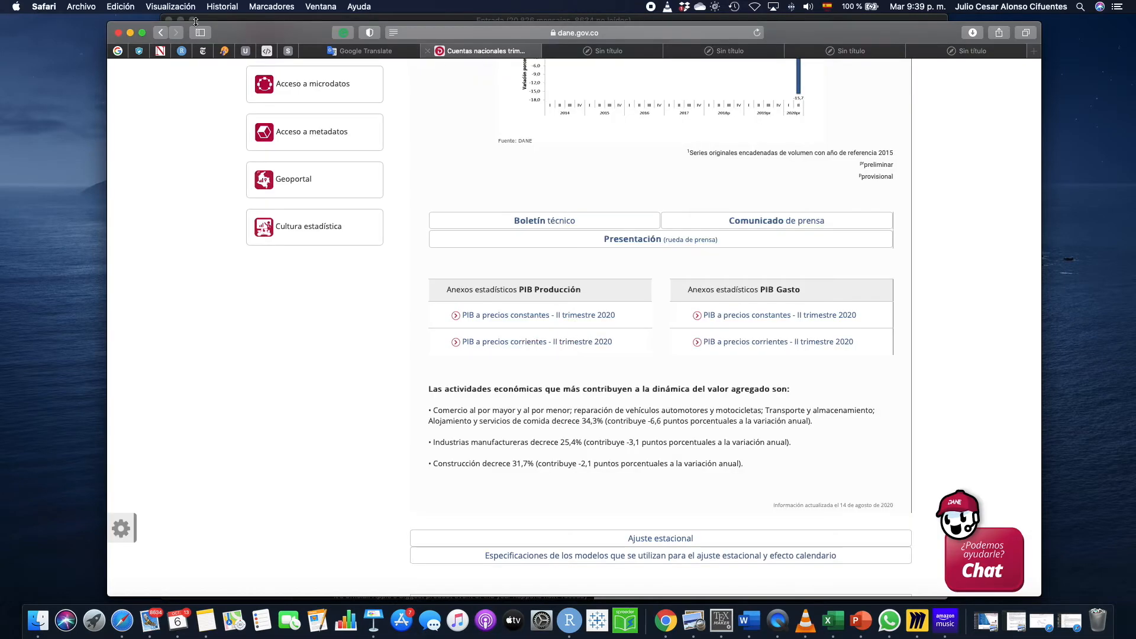
left_click(142, 32)
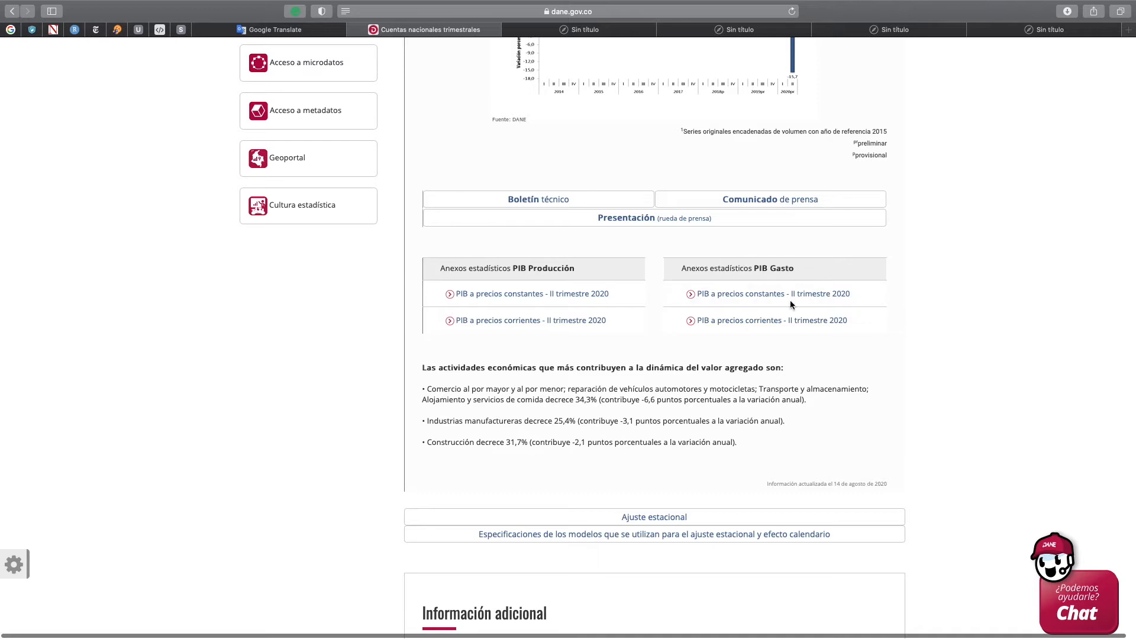
left_click(758, 324)
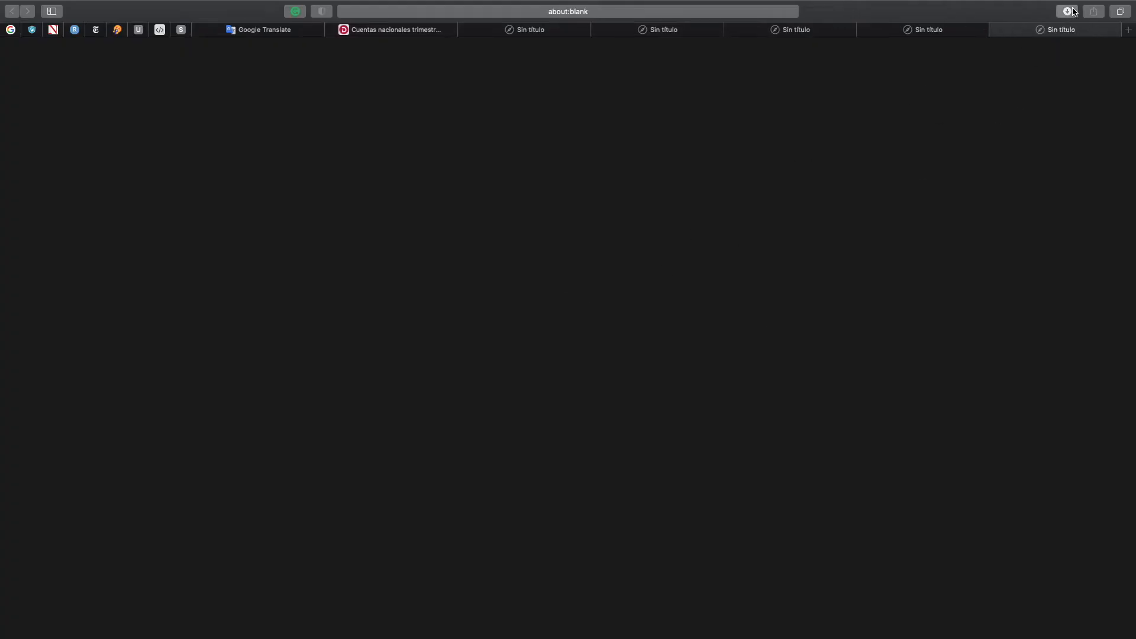
Open the downloaded Anexos_gasto_corrientes_II_2020.xlsx in Excel and make its window full screen
left_click(1074, 12)
double_click(999, 62)
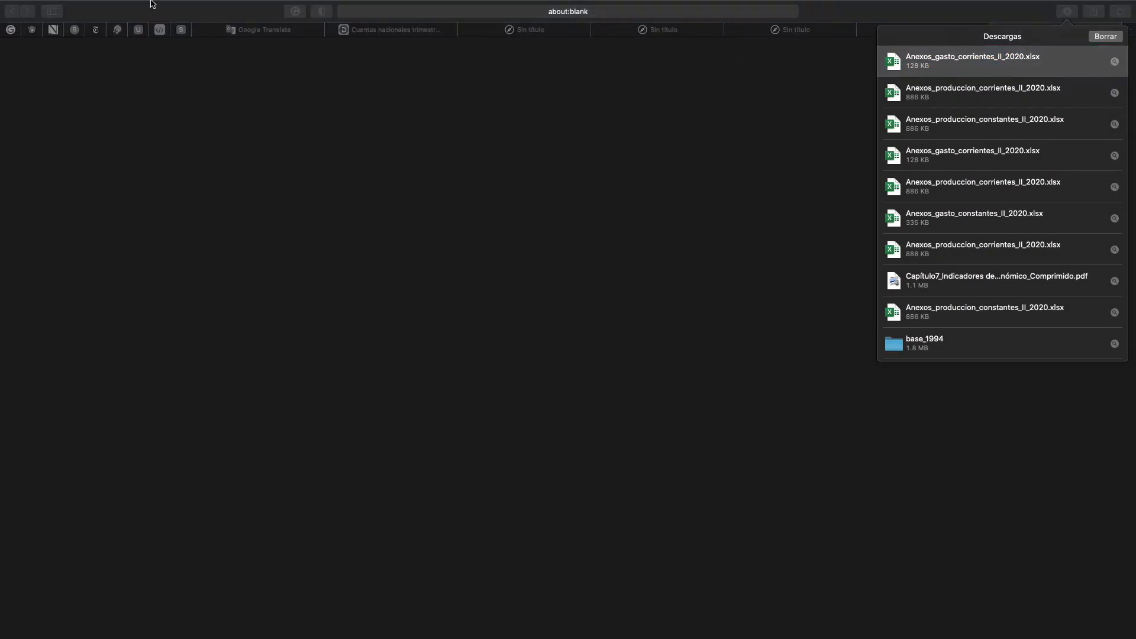
left_click(34, 24)
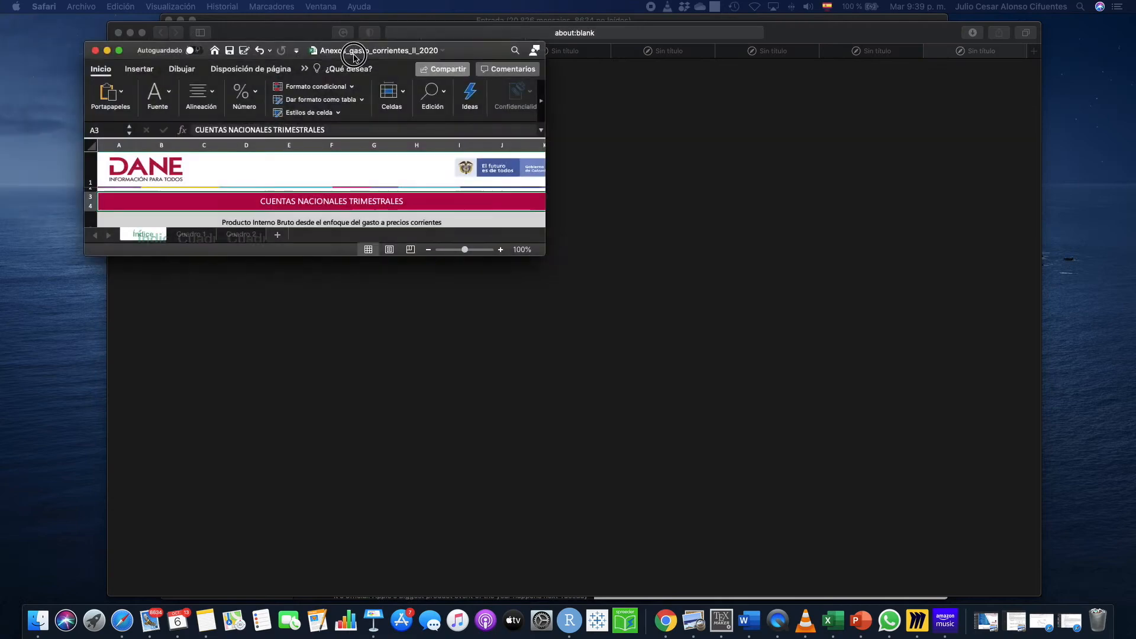
left_click(231, 74)
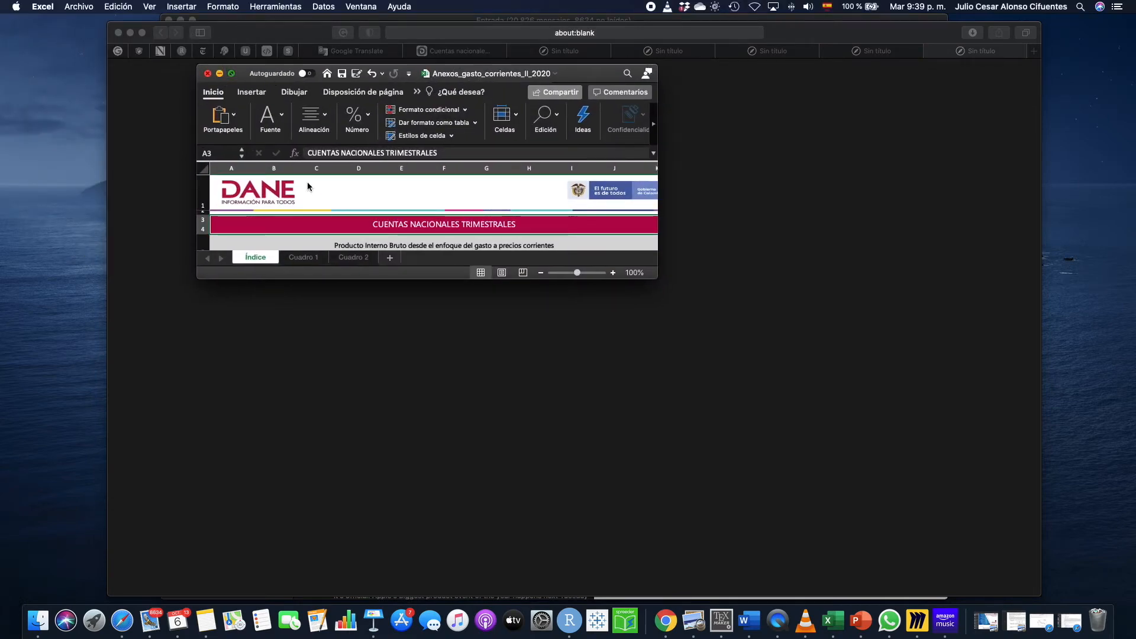
Open Cuadro 1 (Datos originales) from the expenditure workbook's index
scroll(144, 304, "up", 5)
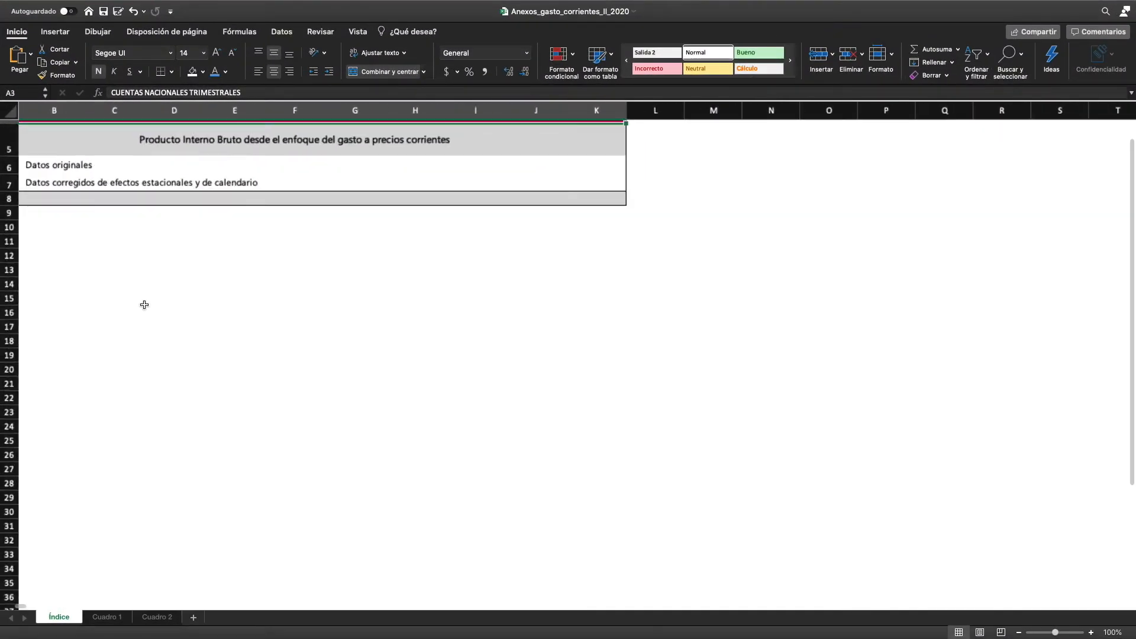
scroll(144, 305, "up", 2)
scroll(145, 305, "left", 2)
scroll(143, 304, "up", 1)
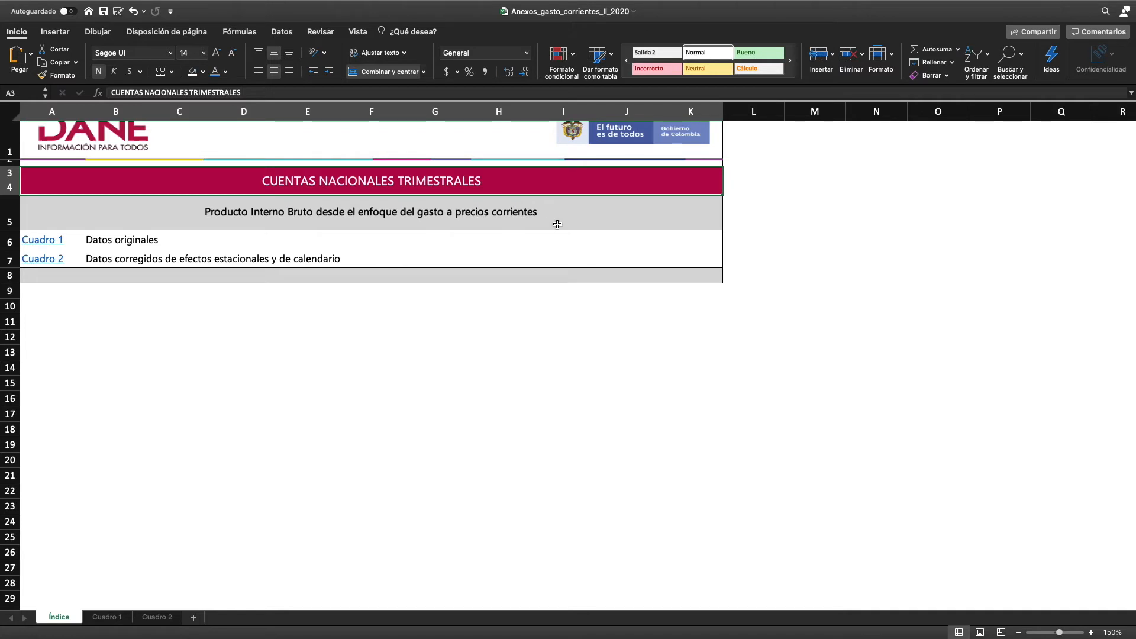
left_click(44, 242)
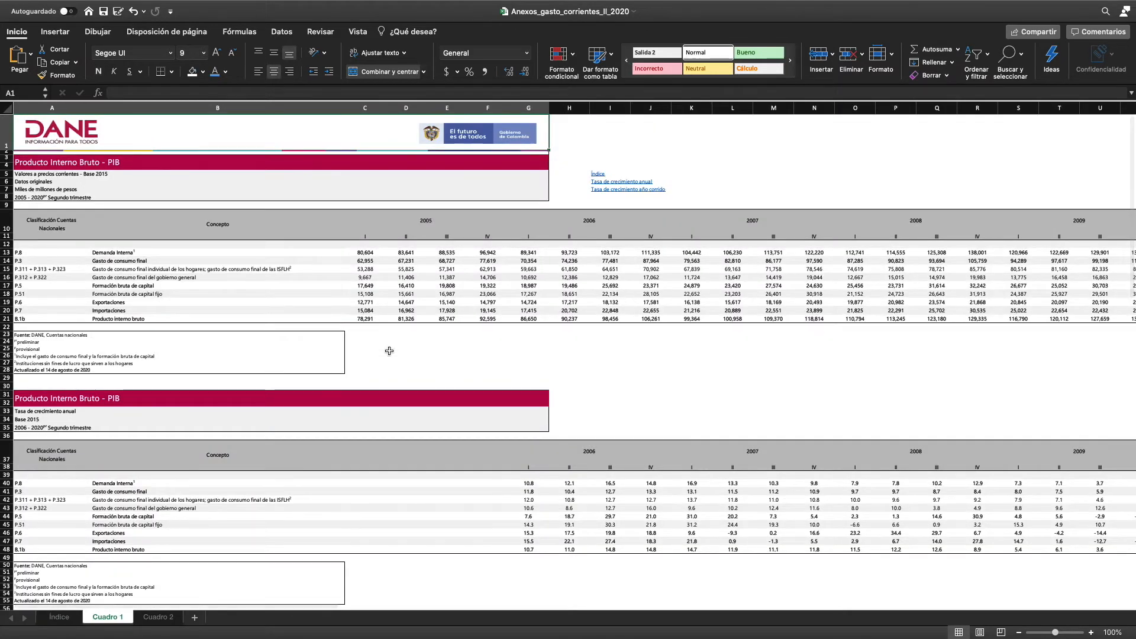
Examine the expenditure components in Cuadro 1, including Formación bruta de capital fijo, Exportaciones and Importaciones
scroll(389, 351, "up", 10)
scroll(390, 345, "left", 8)
scroll(389, 345, "up", 2)
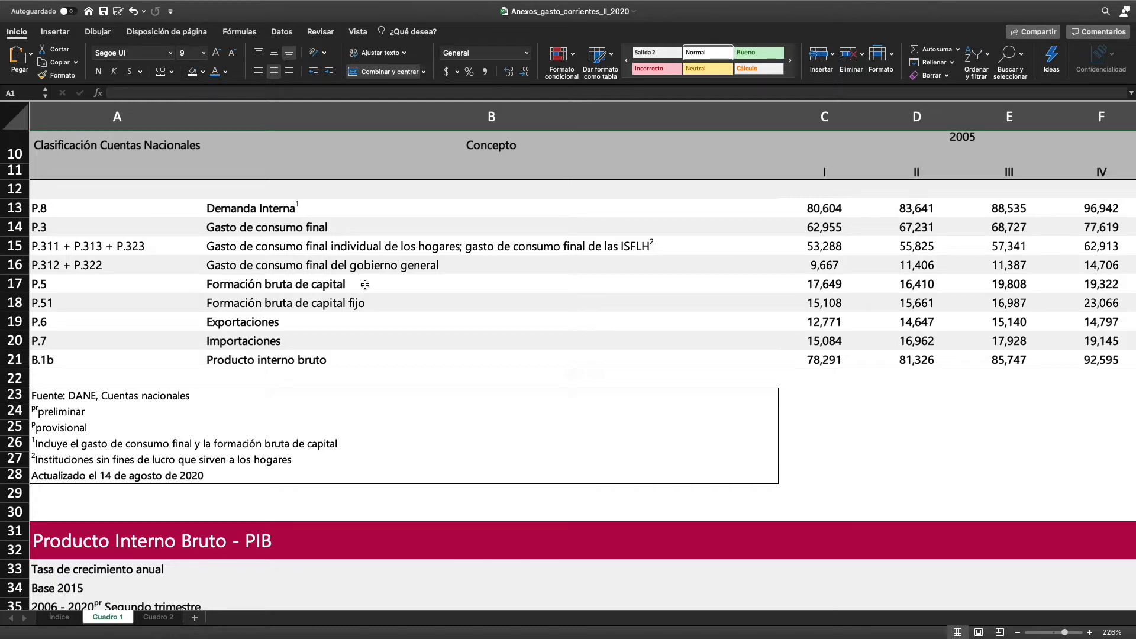
left_click(343, 303)
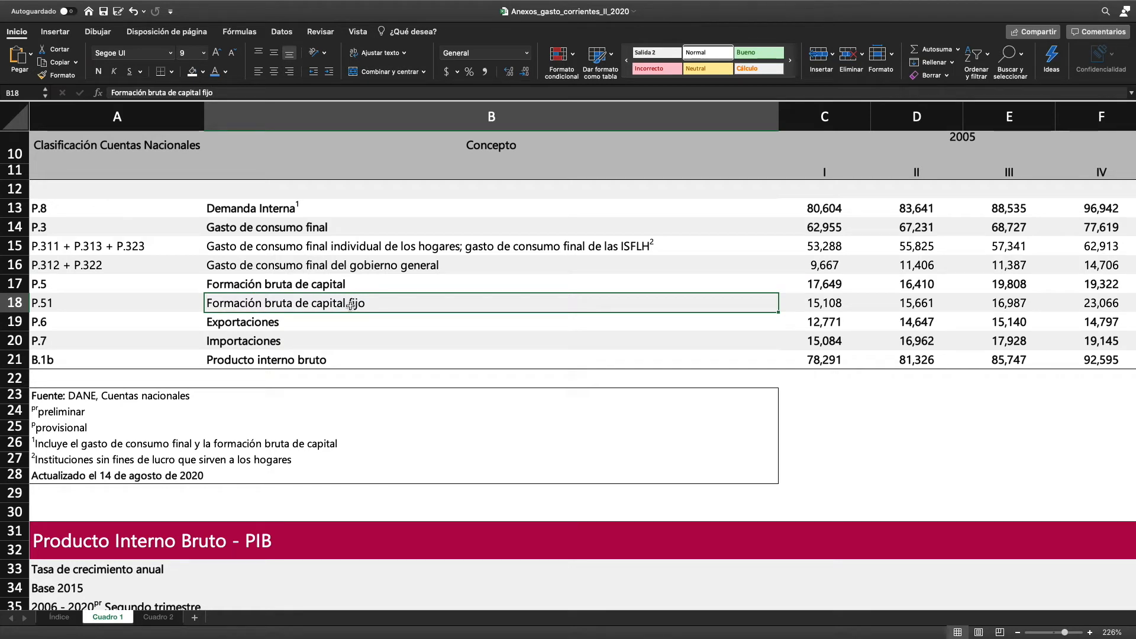
left_click(292, 323)
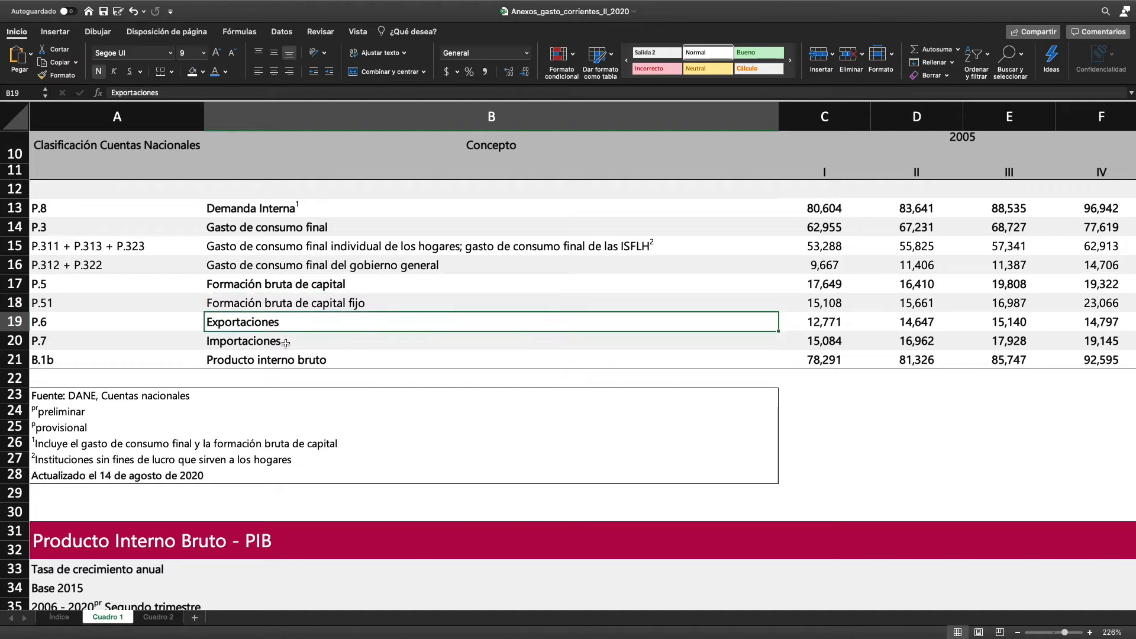
left_click(286, 343)
Insert an empty column D in the expenditure Cuadro 1 between the first and second quarters of 2005
left_click(916, 117)
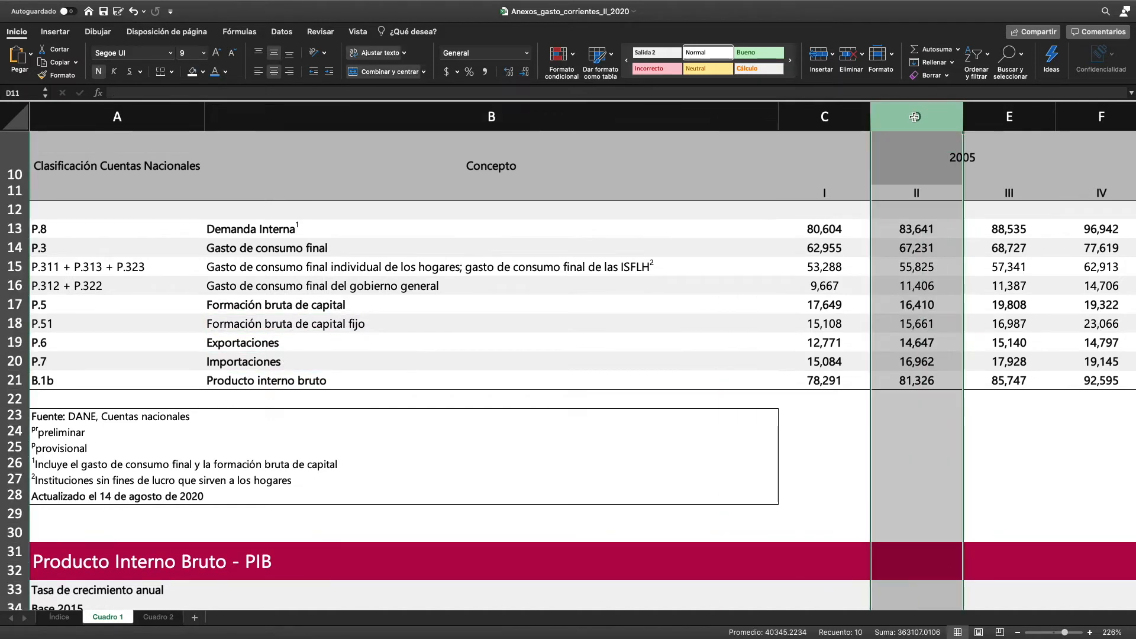
right_click(916, 117)
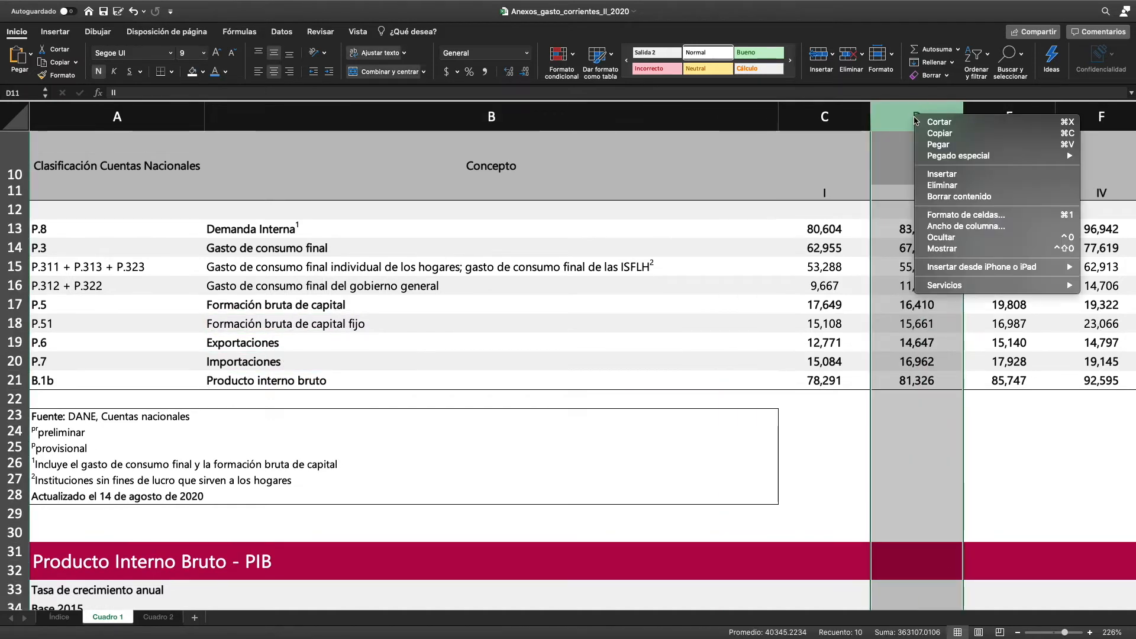
left_click(975, 174)
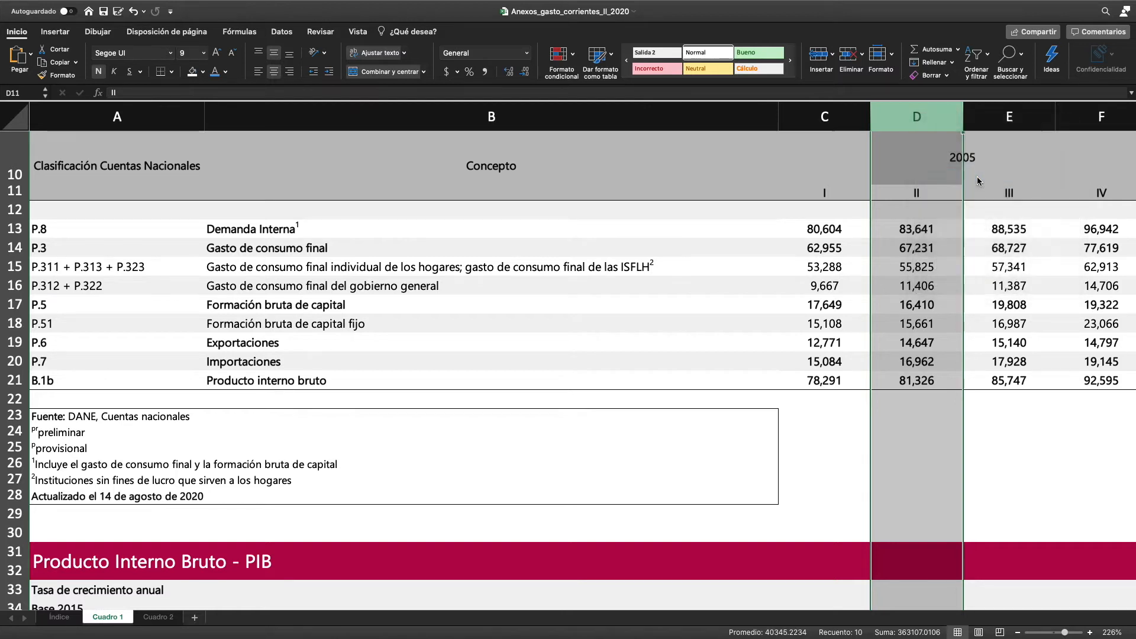
In D14, calculate Gasto de consumo final by adding household consumption in C15 and general government consumption in C16
left_click(905, 228)
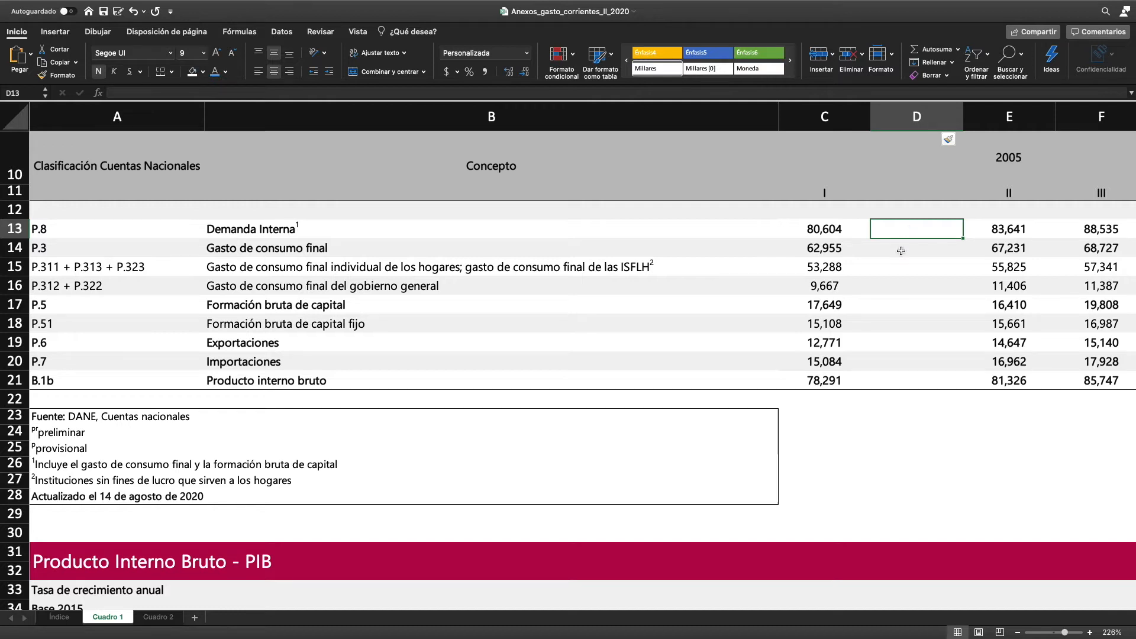
left_click(901, 251)
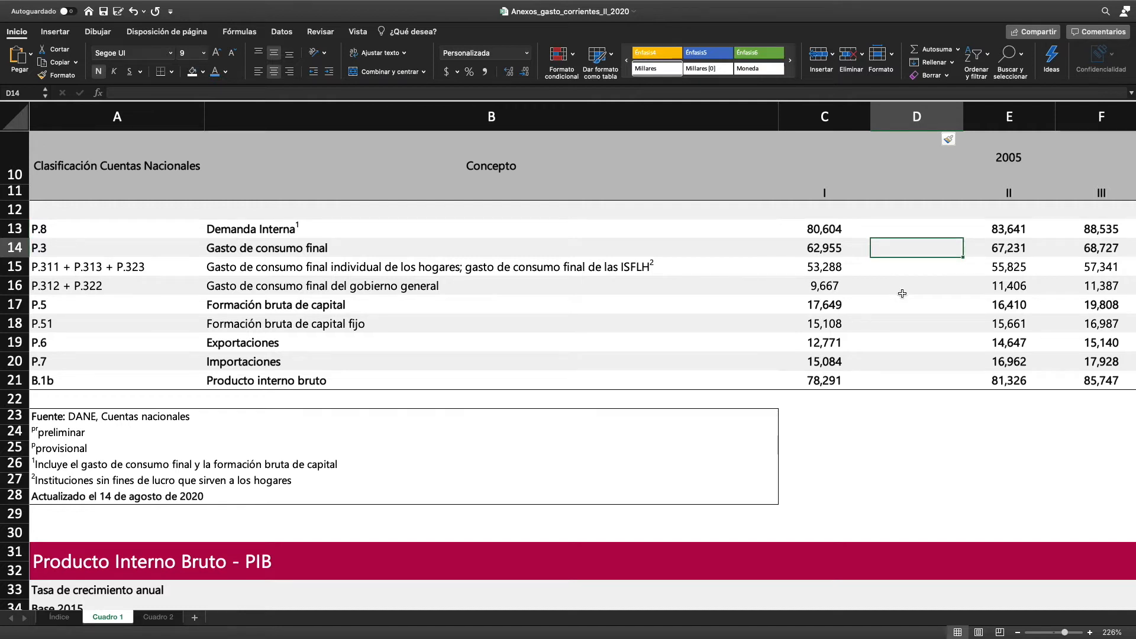
type("=")
left_click(833, 267)
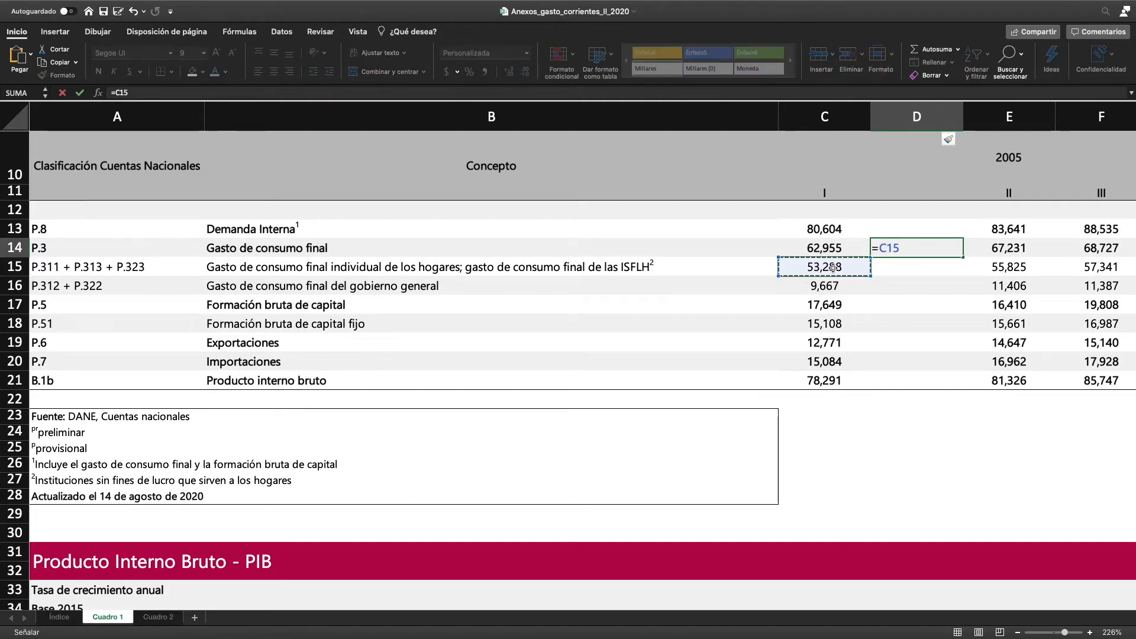
type("+")
left_click(818, 287)
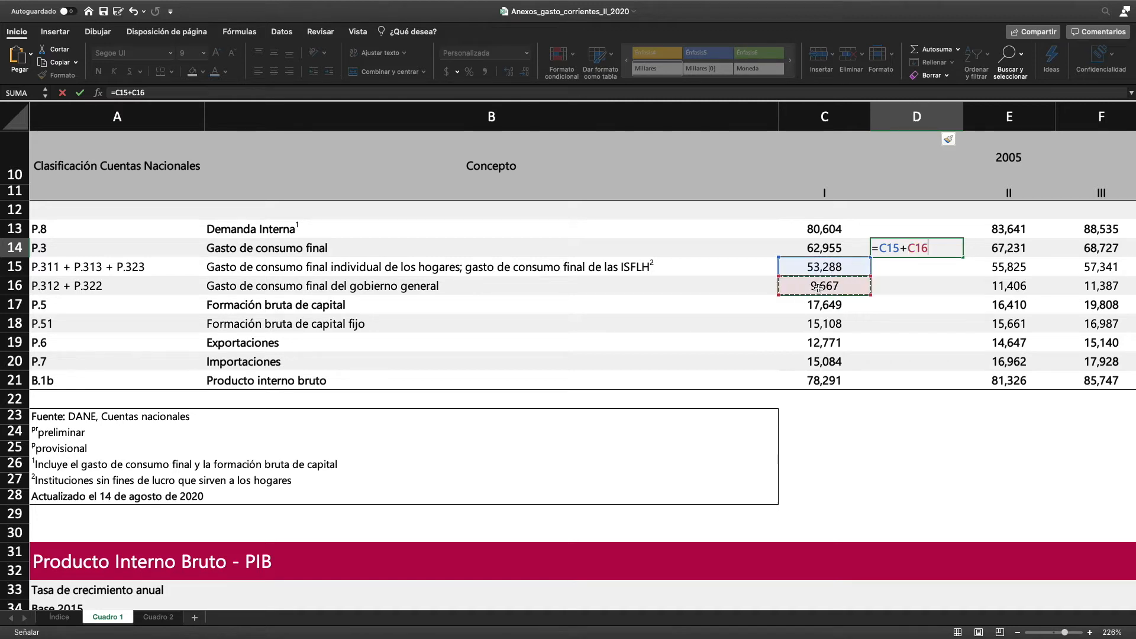
key("Return")
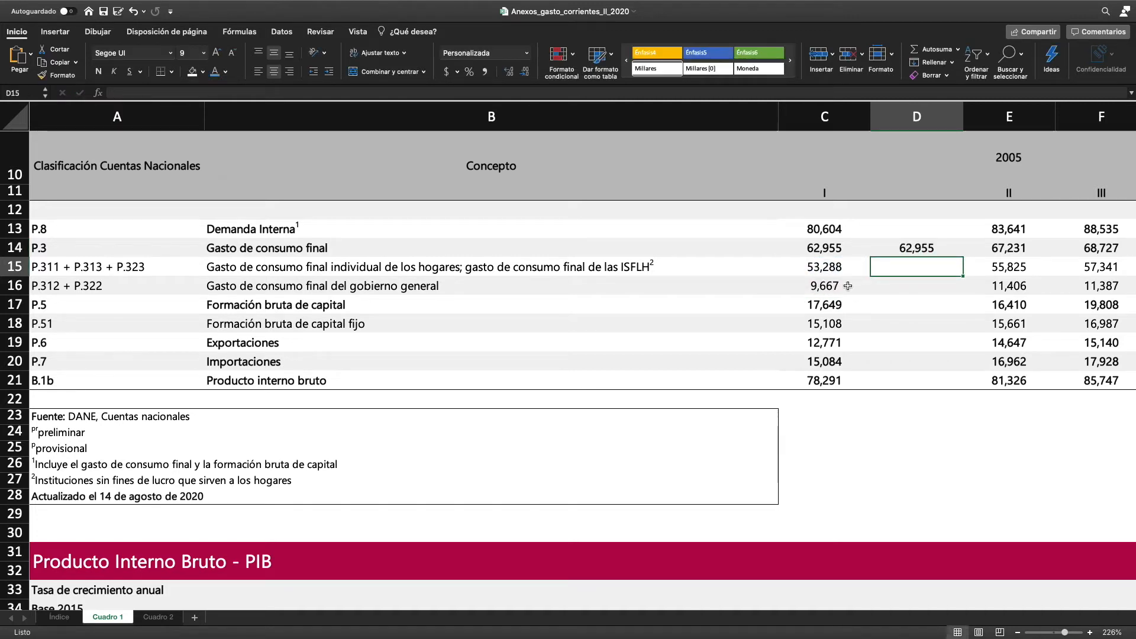
In D13, calculate Demanda Interna by adding final consumption in D14 and Formación bruta de capital in C17
left_click(903, 233)
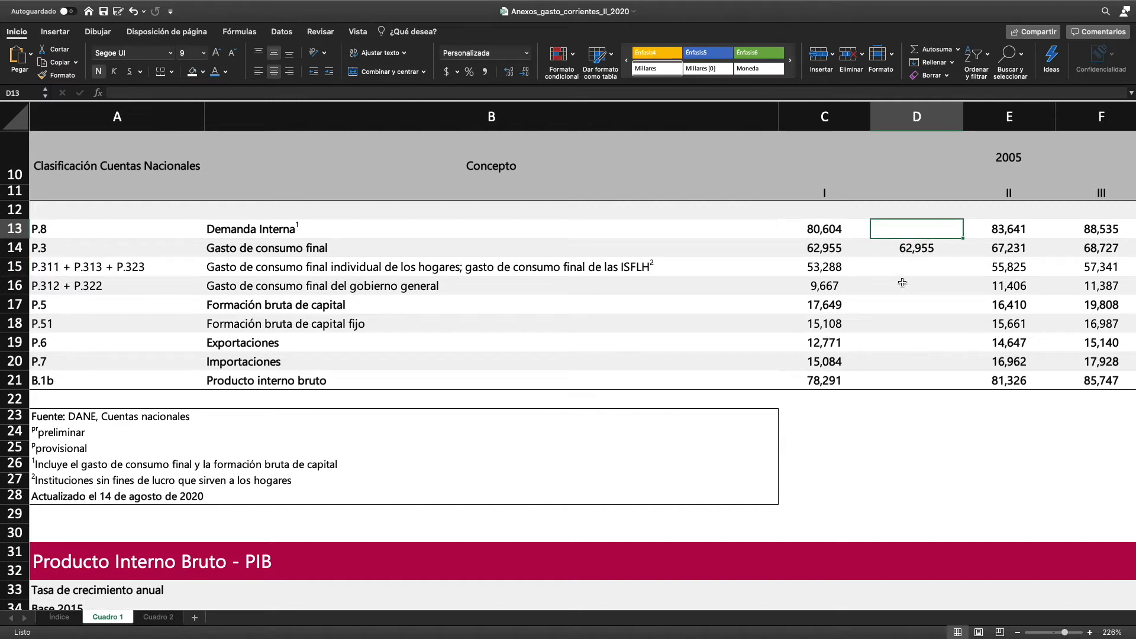
type("=")
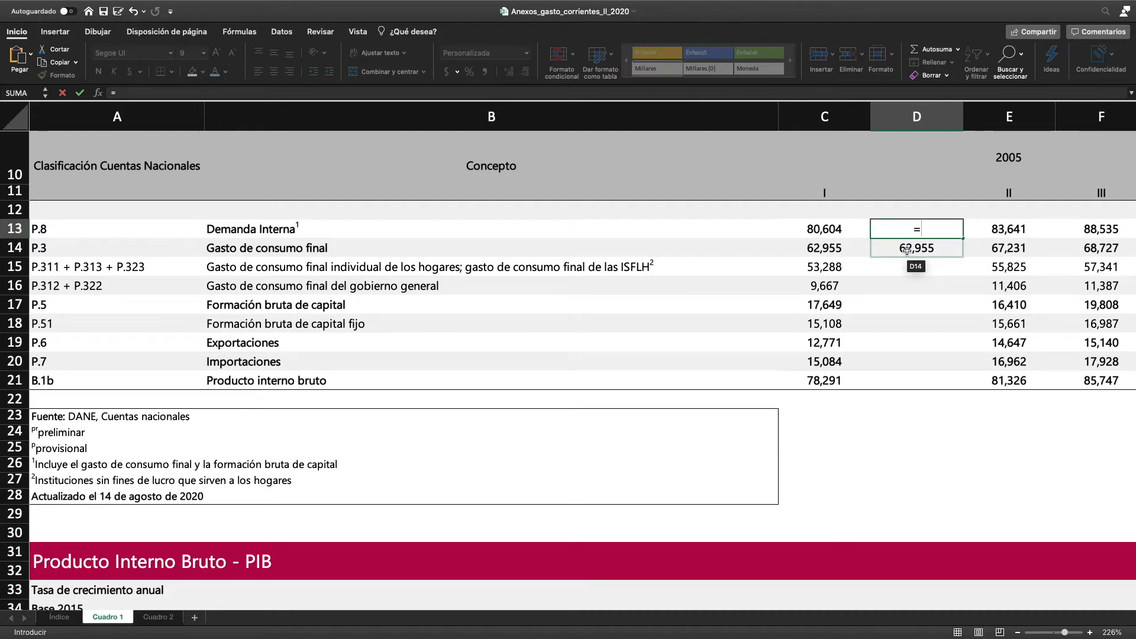
left_click(907, 249)
type("+")
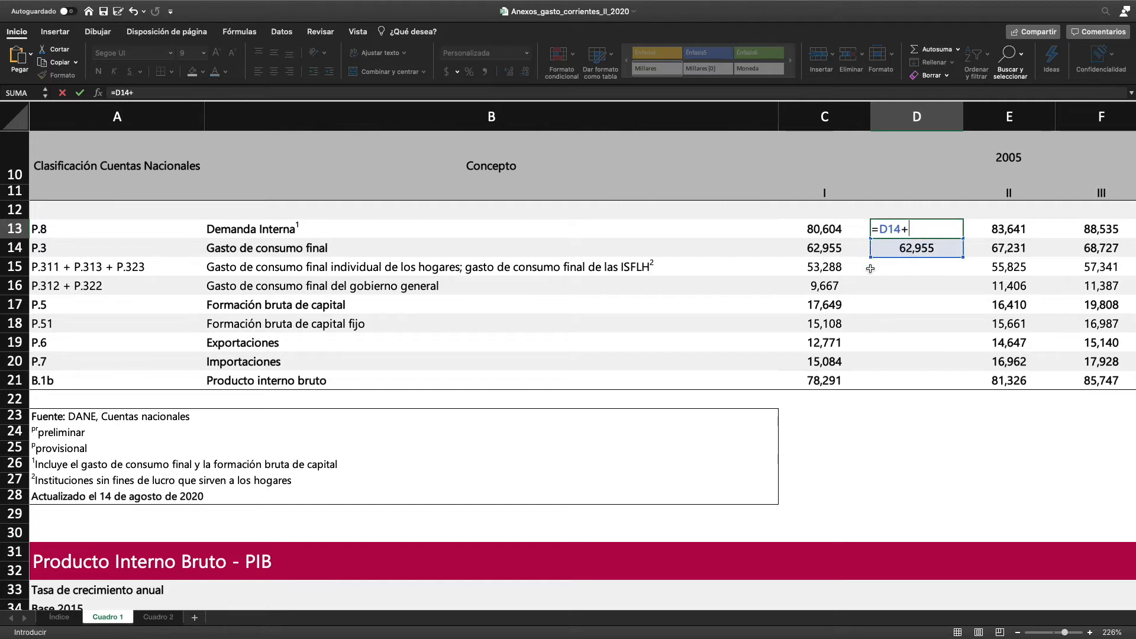
left_click(828, 305)
key("Return")
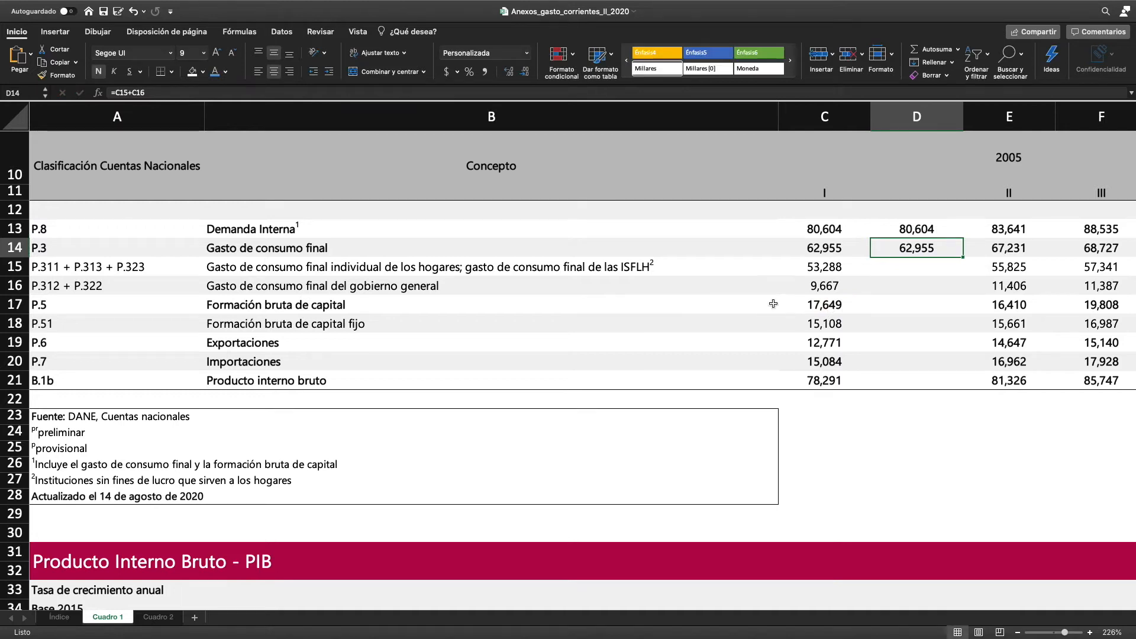
In D21, calculate Producto interno bruto as internal demand D13 plus exports C19 minus imports C20
left_click(915, 377)
type("=")
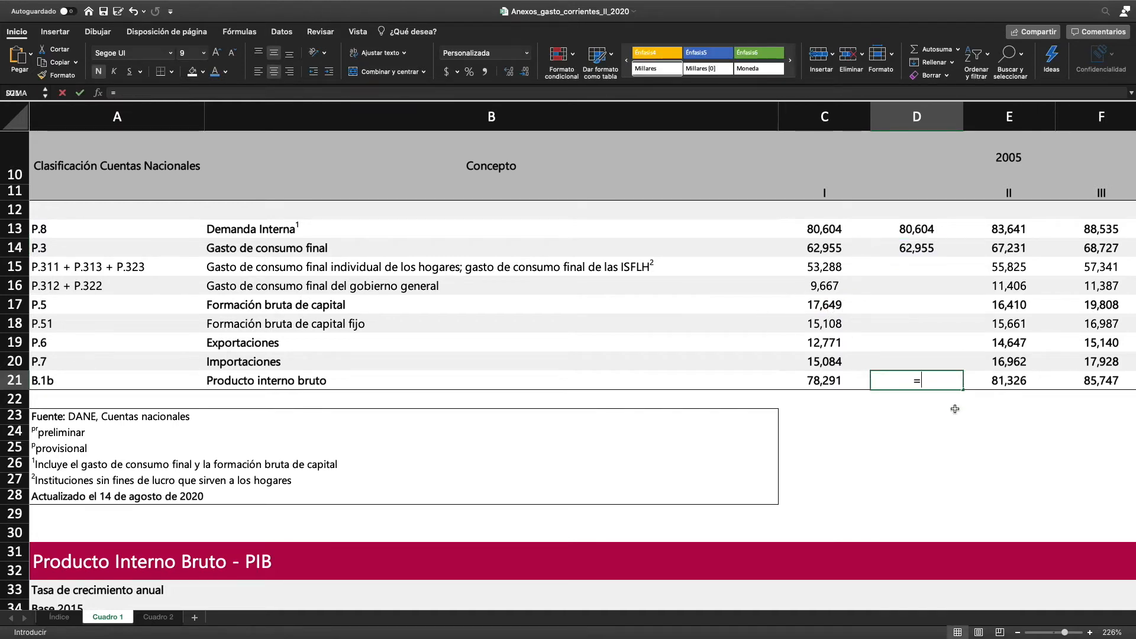
left_click(921, 231)
type("+")
left_click(816, 344)
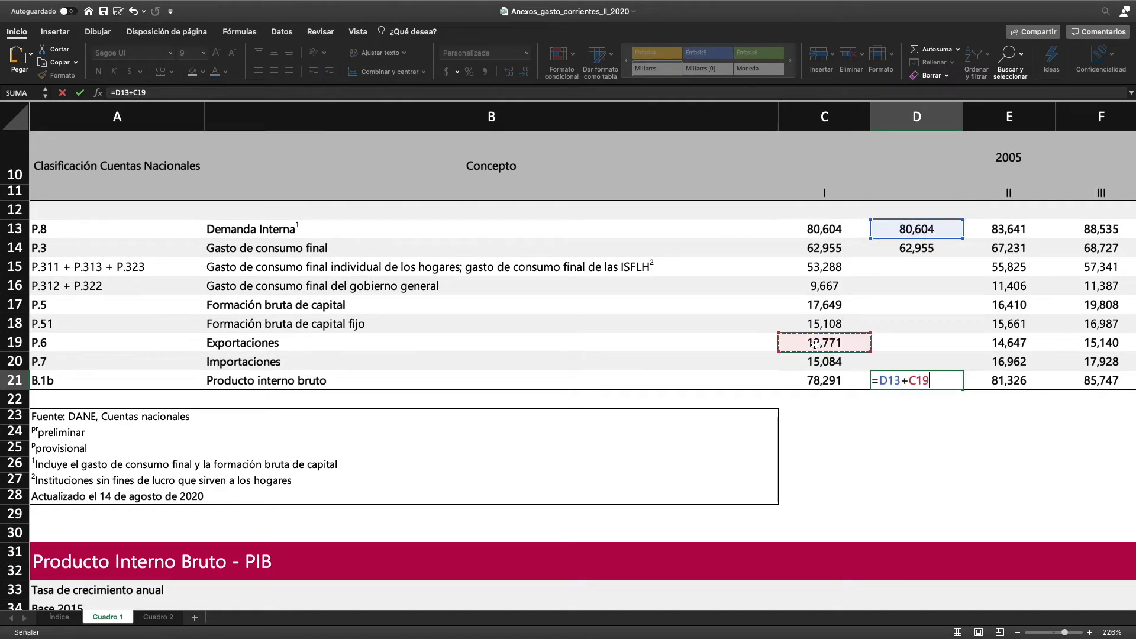
type("-")
left_click(813, 363)
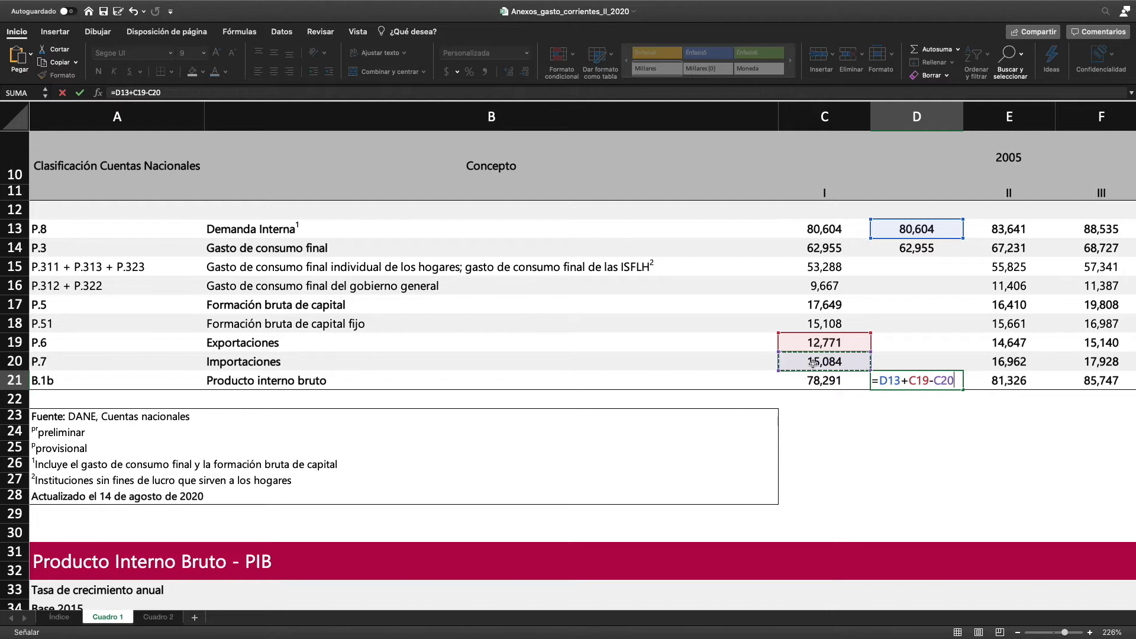
key("Return")
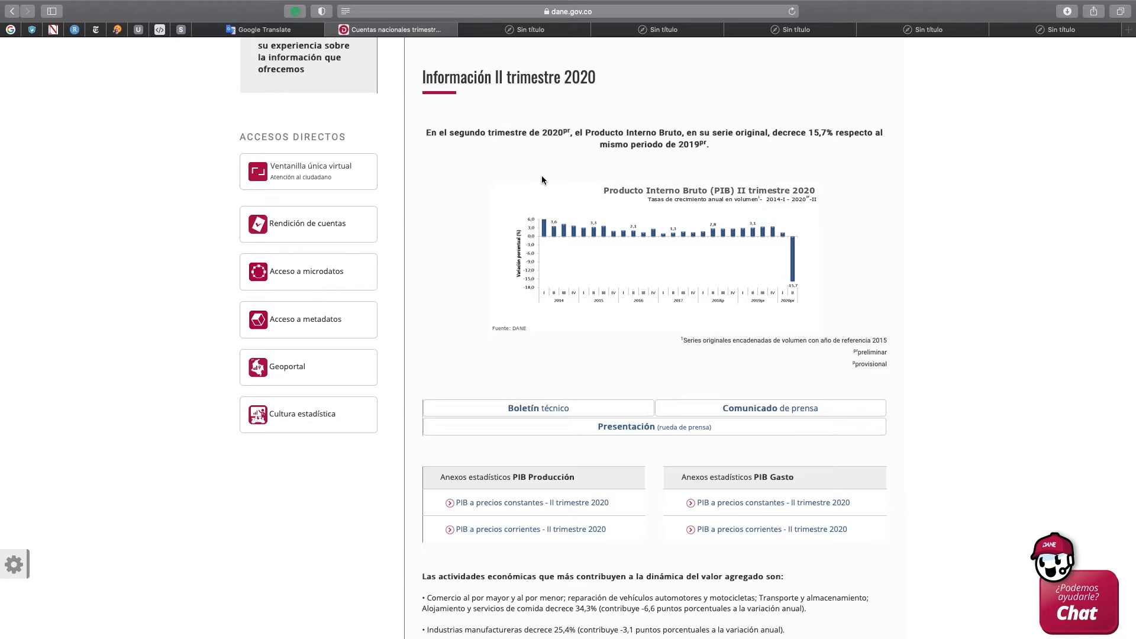
Download DANE's PIB Producción annex at constant prices for II trimestre 2020 and open its seasonally adjusted 12-group table, Cuadro 4
left_click(505, 503)
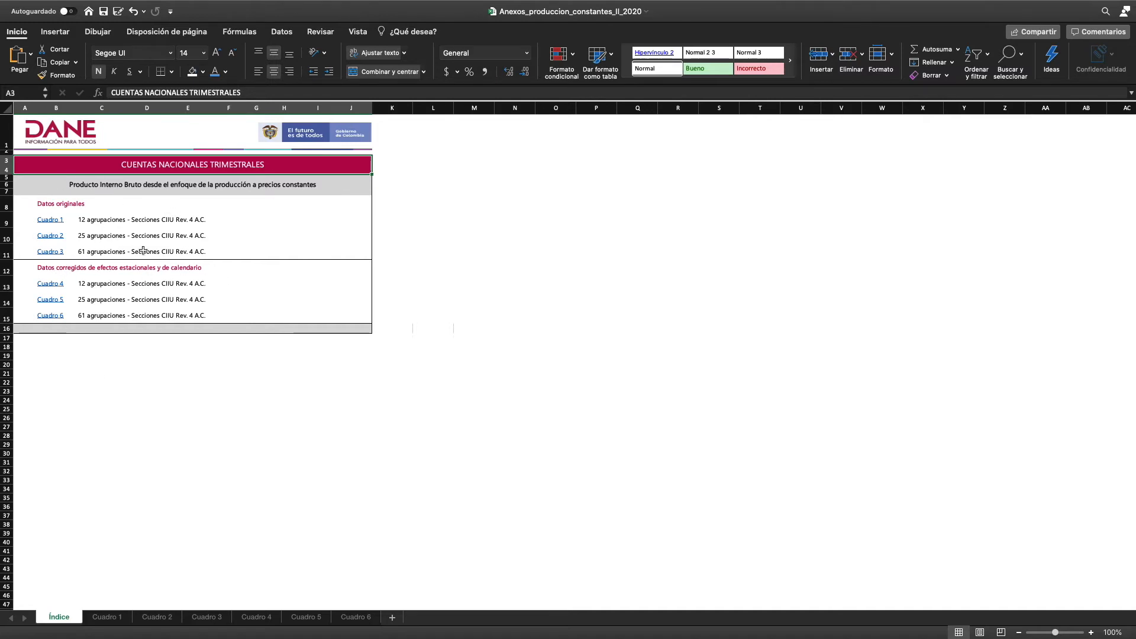
left_click(91, 428)
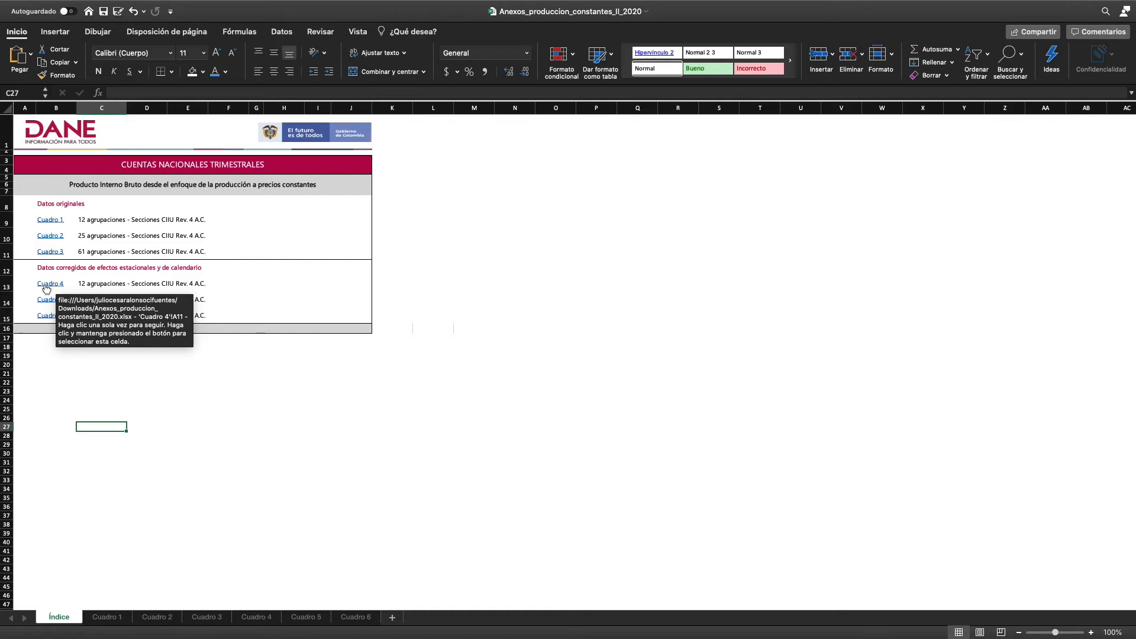
left_click(47, 289)
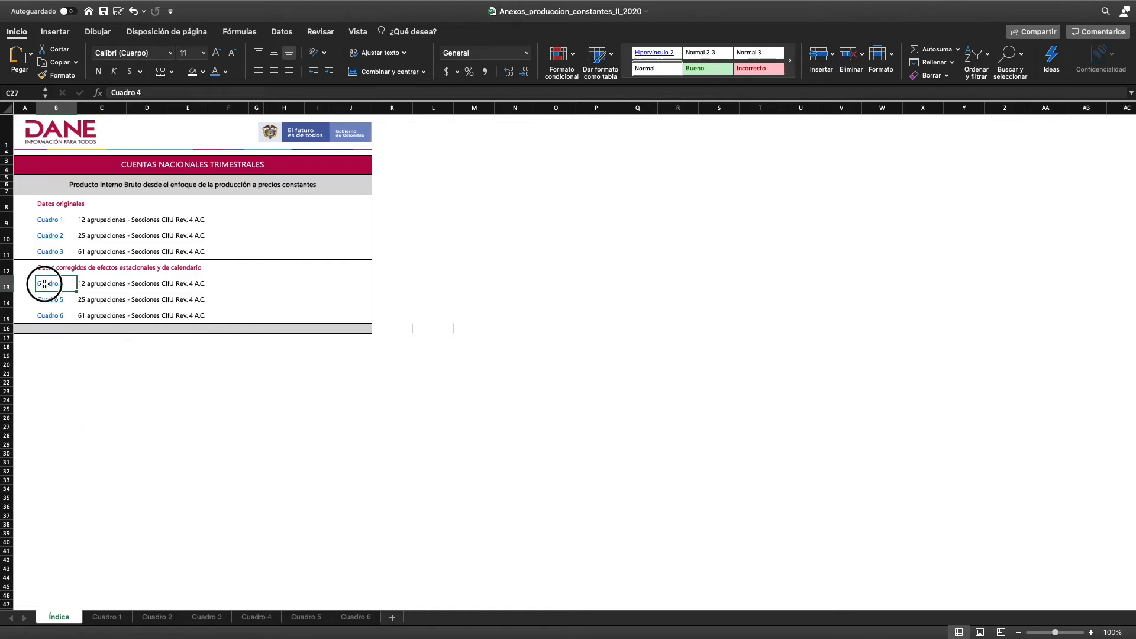
left_click(51, 289)
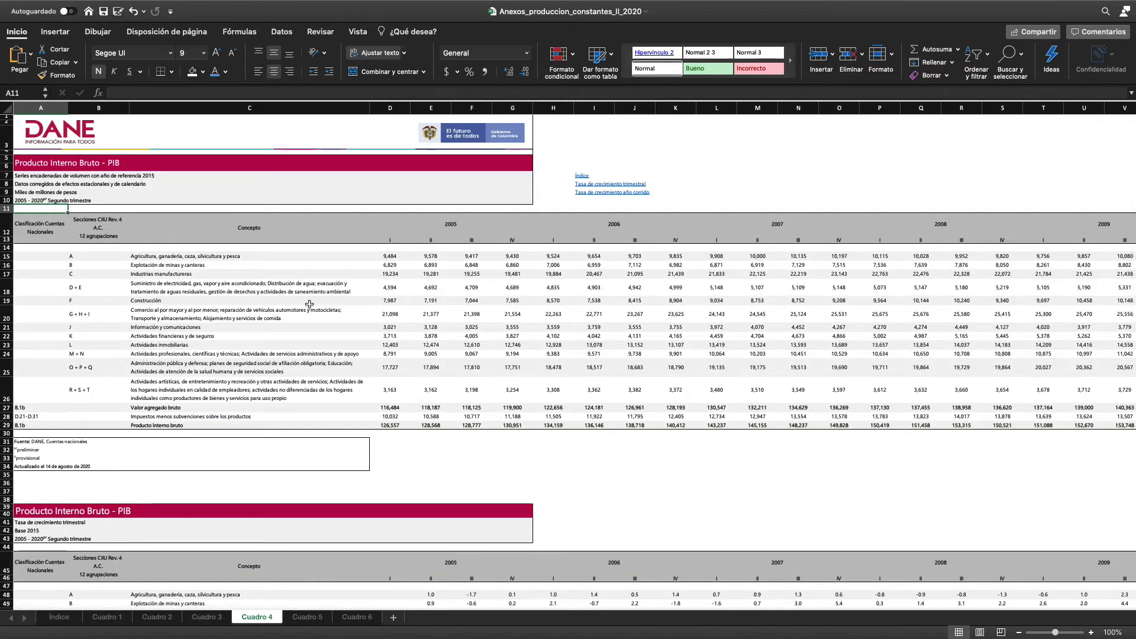
Freeze the panes of Cuadro 4 at cell D14 so the header rows and concept columns stay fixed
scroll(392, 316, "up", 2)
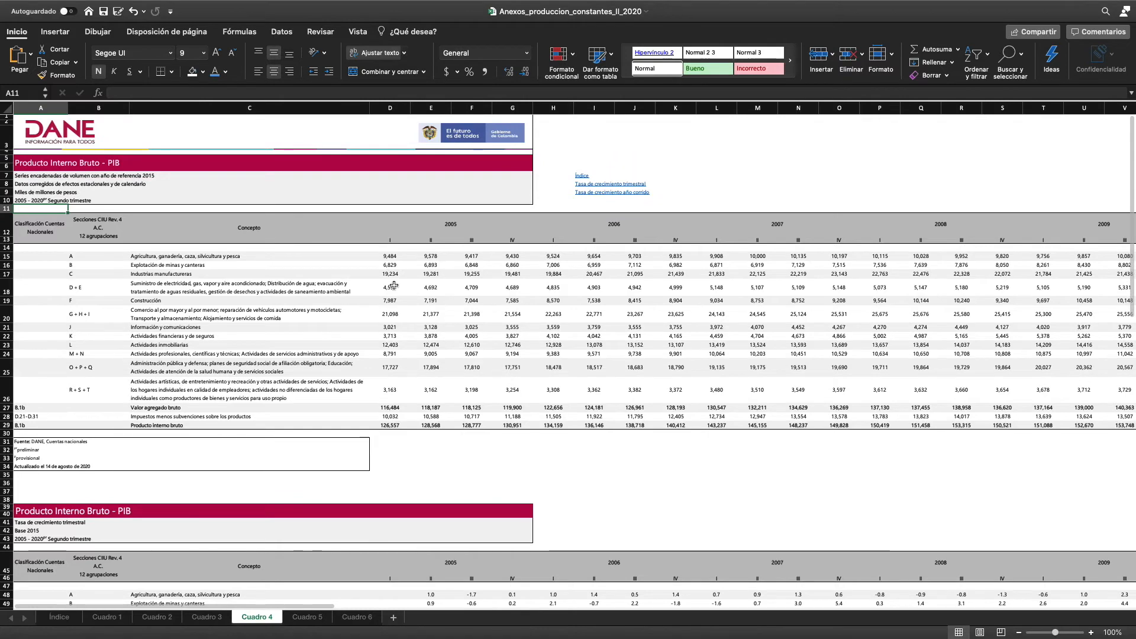
scroll(394, 284, "up", 3)
scroll(394, 283, "down", 2)
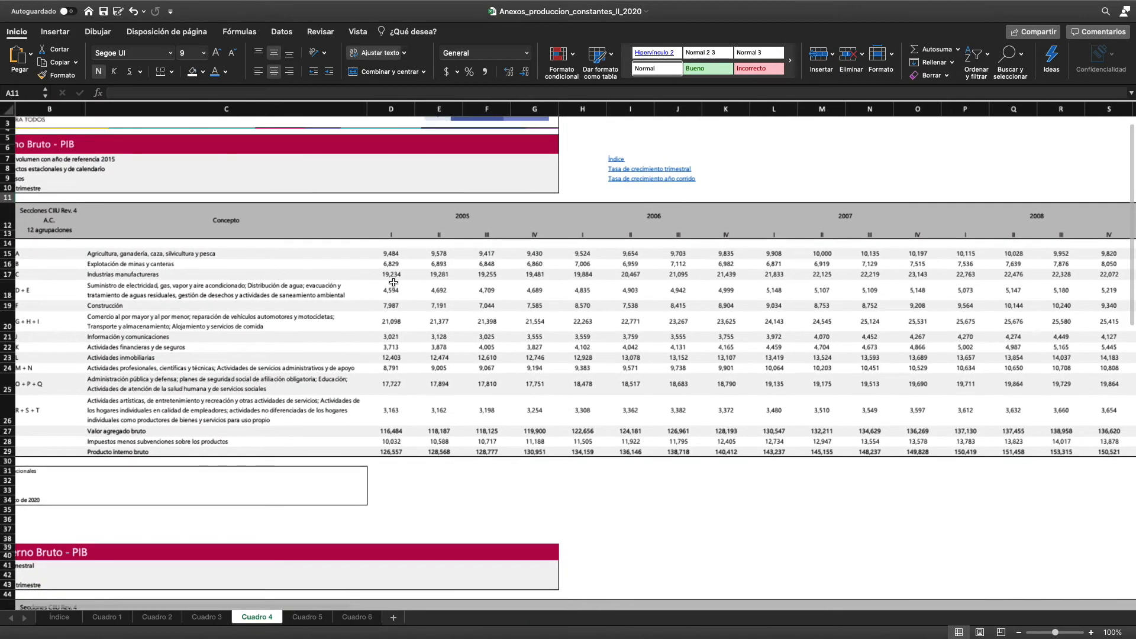
scroll(393, 282, "up", 2)
left_click(461, 273)
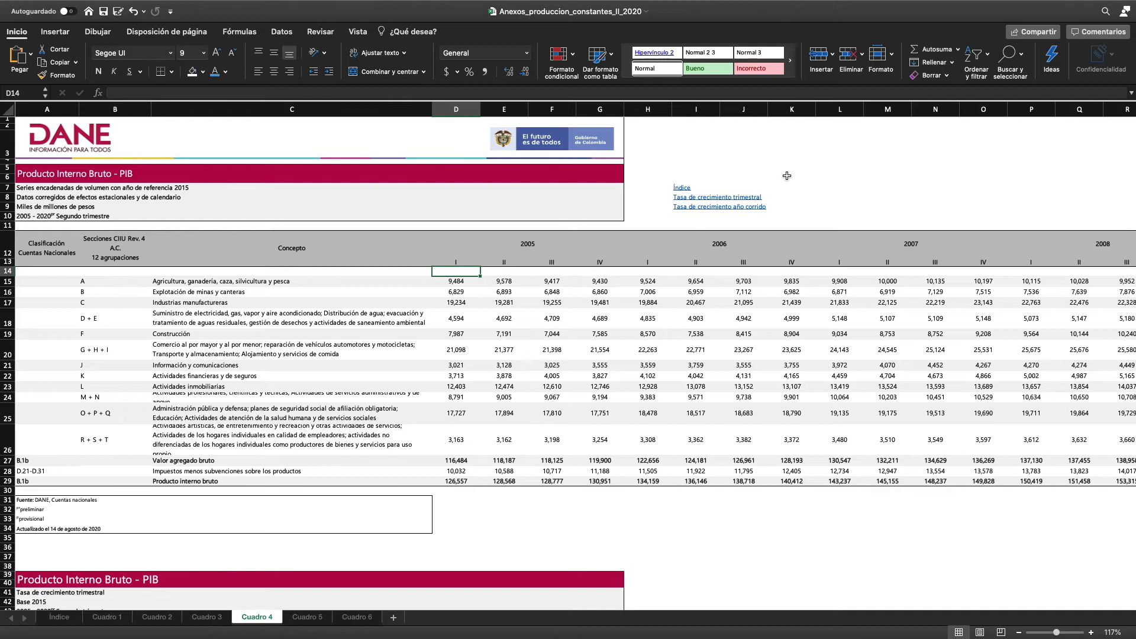
left_click(364, 34)
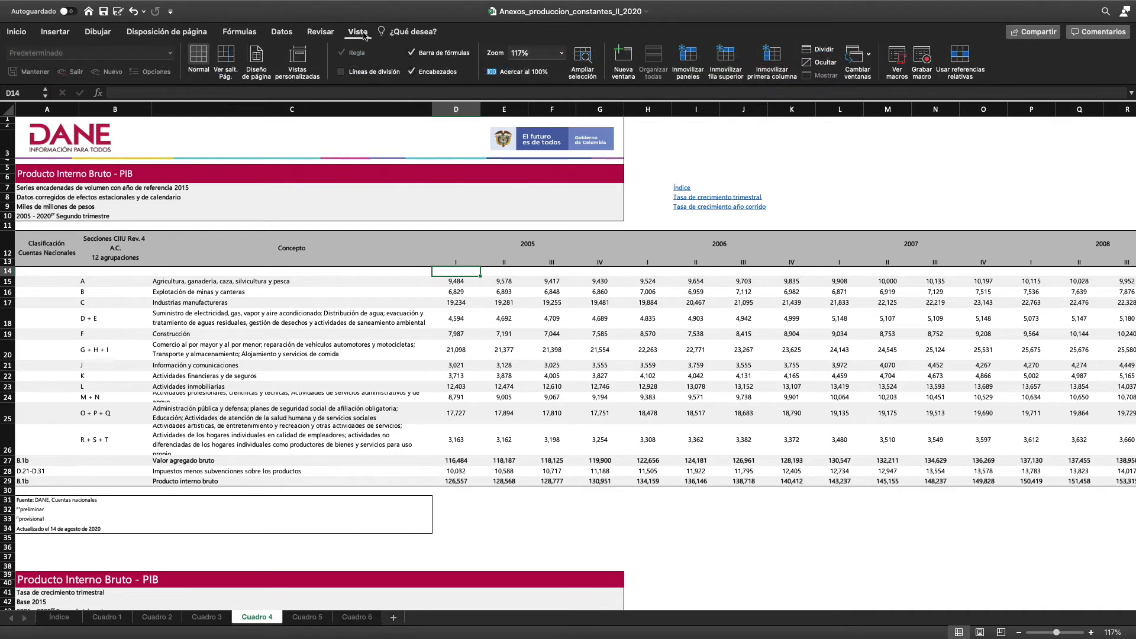
left_click(689, 56)
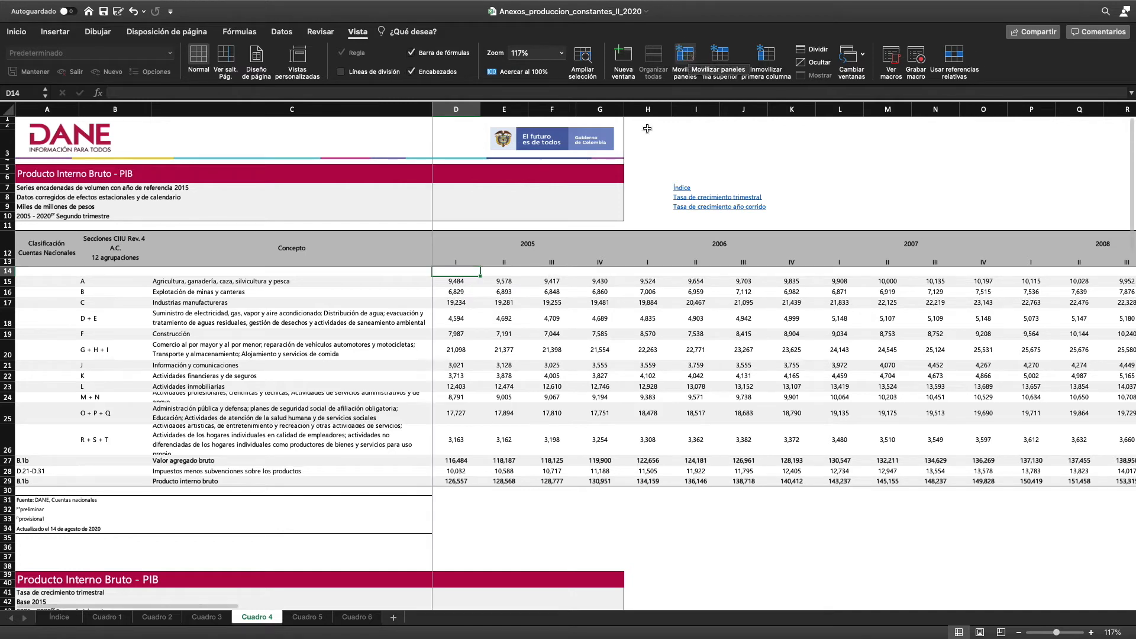
Enter the header "Crecimiento anual del PIB" in BN13, beside the second quarter of 2020, and make row 13 taller to fit it
scroll(595, 305, "right", 15)
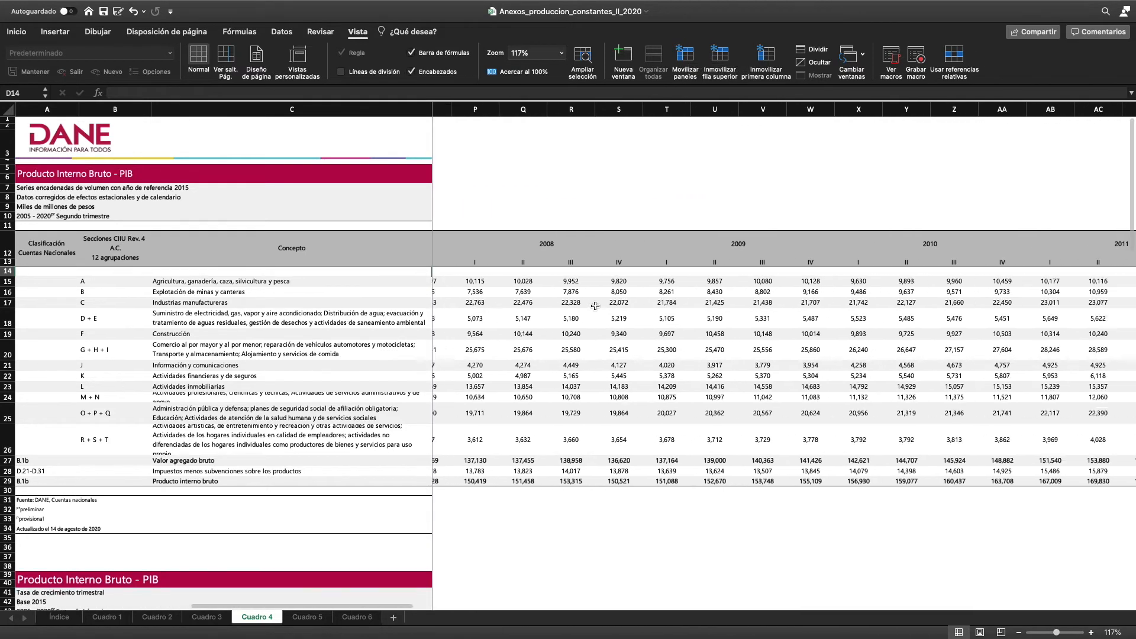
scroll(595, 305, "right", 4)
left_click(545, 281)
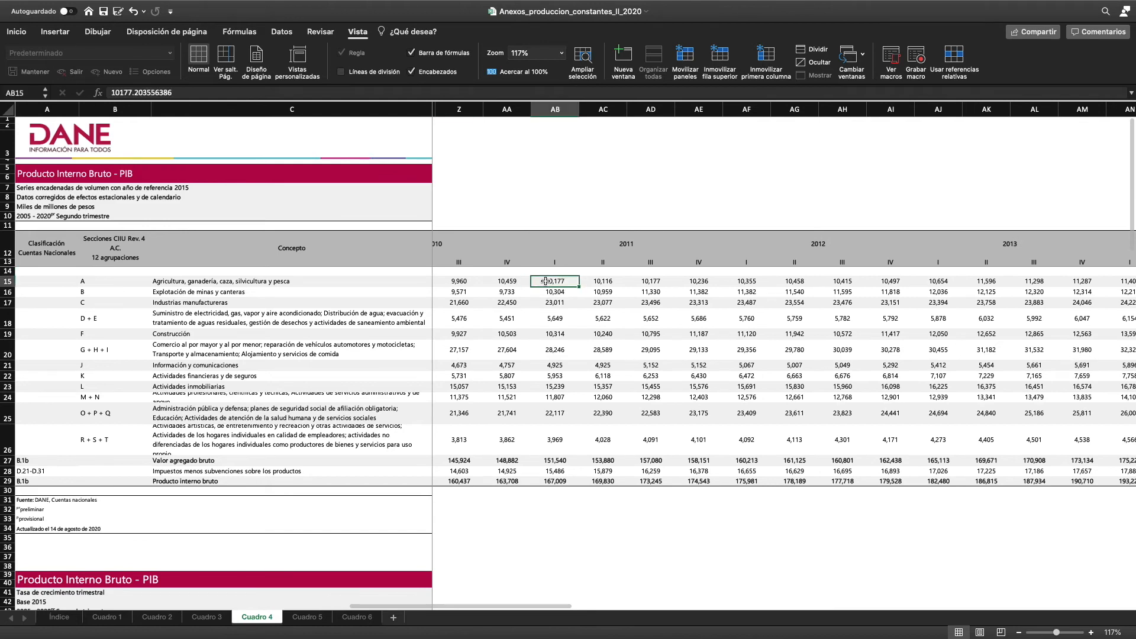
scroll(723, 291, "right", 5)
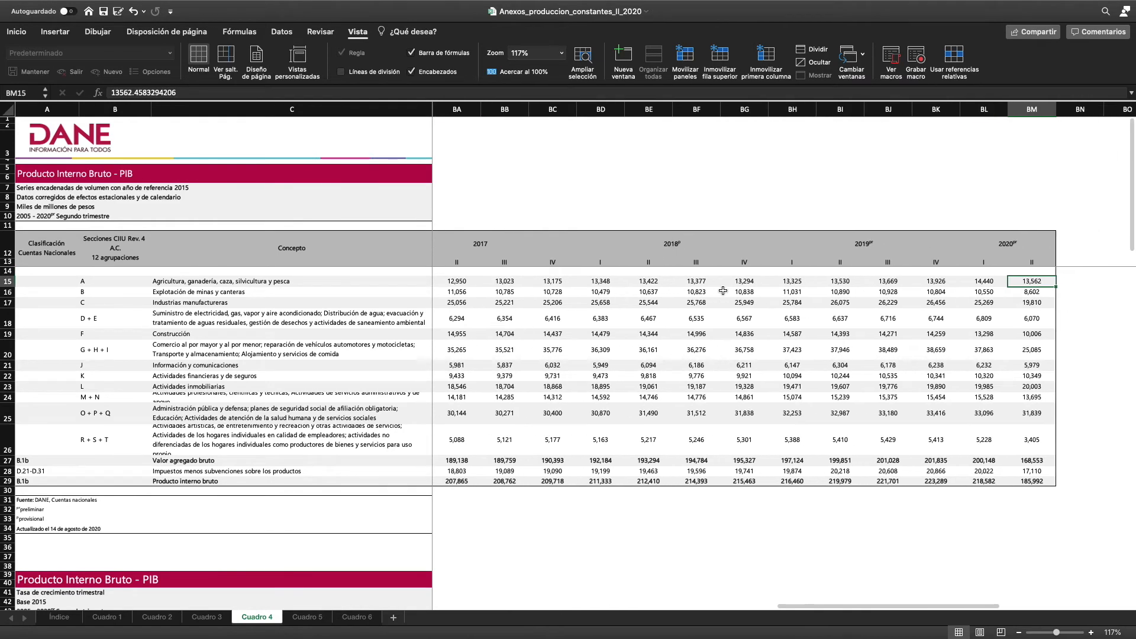
scroll(723, 291, "right", 3)
scroll(729, 262, "up", 3)
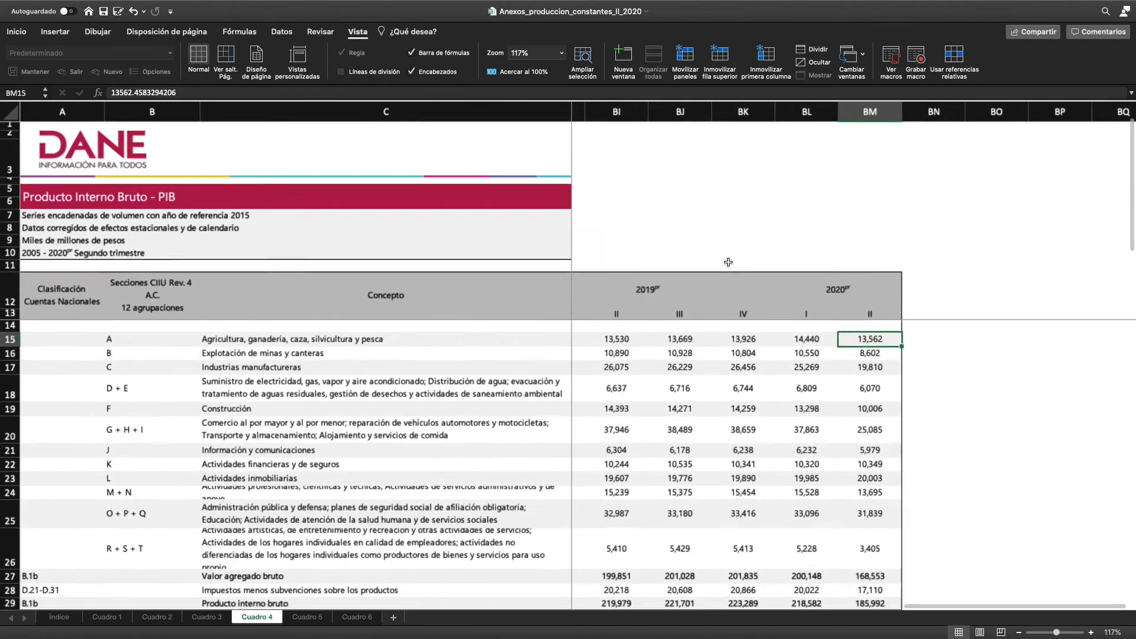
scroll(728, 262, "down", 3)
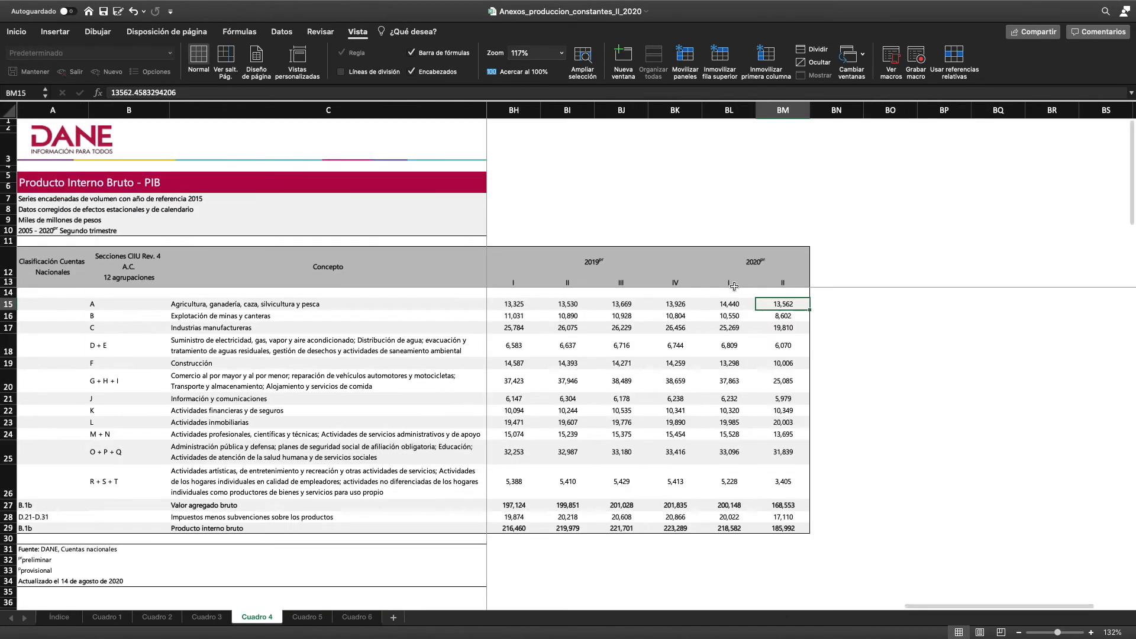
left_click(852, 303)
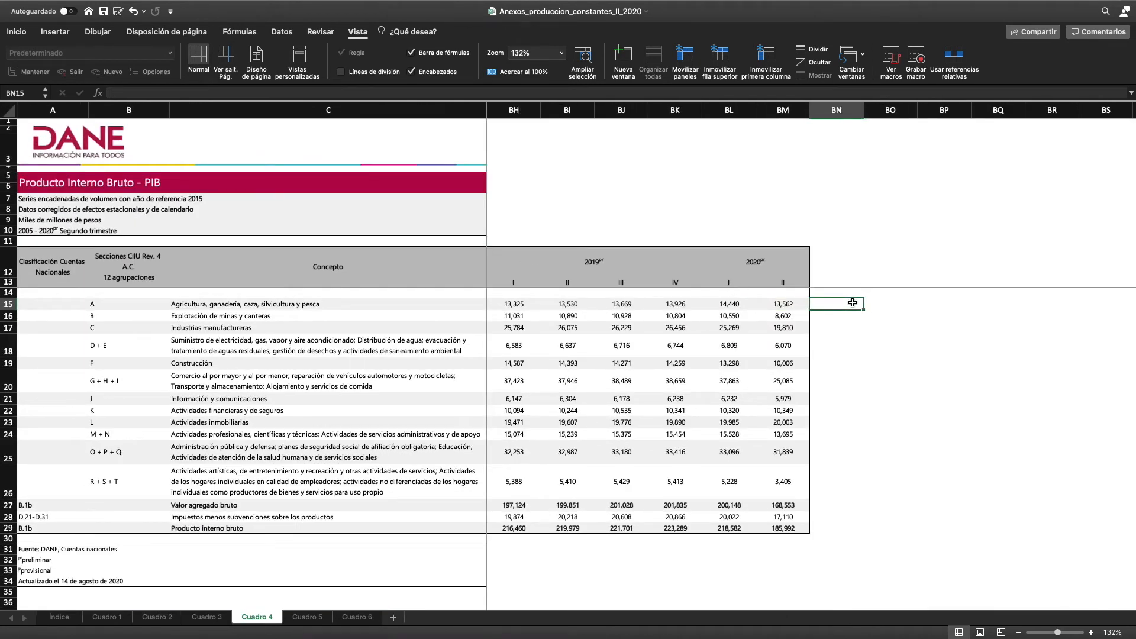
left_click(834, 283)
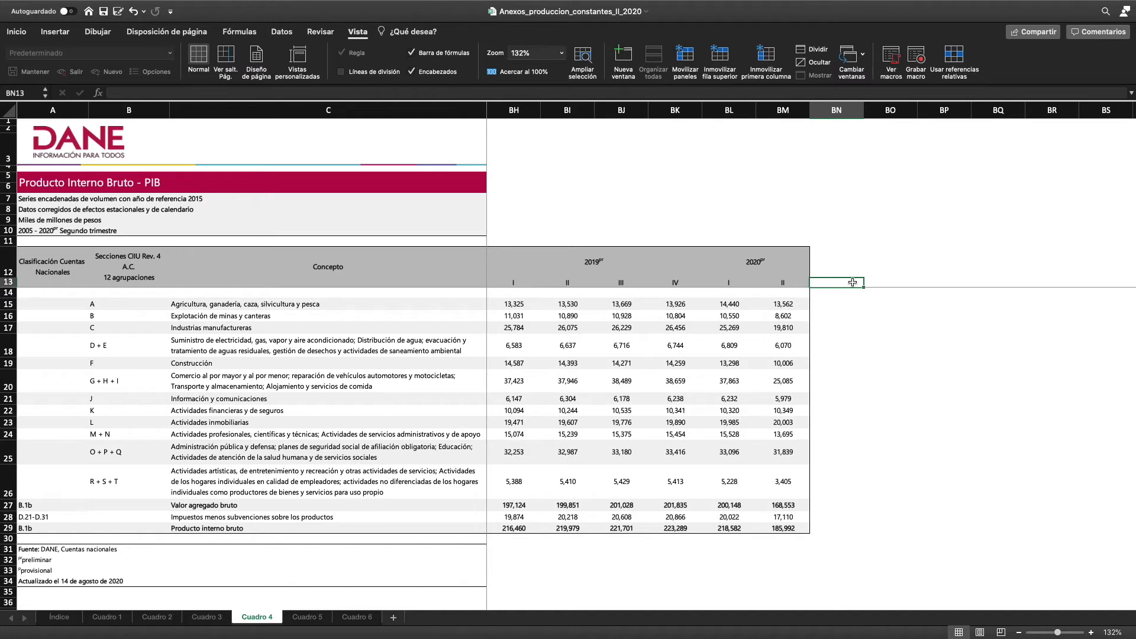
left_click(837, 265)
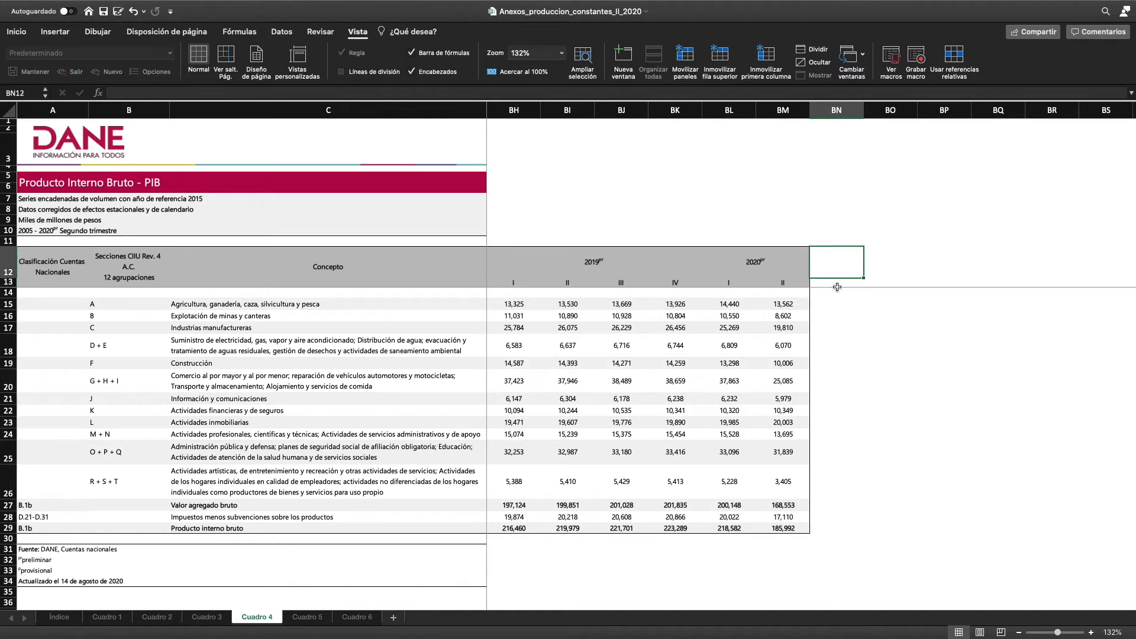
left_click(835, 283)
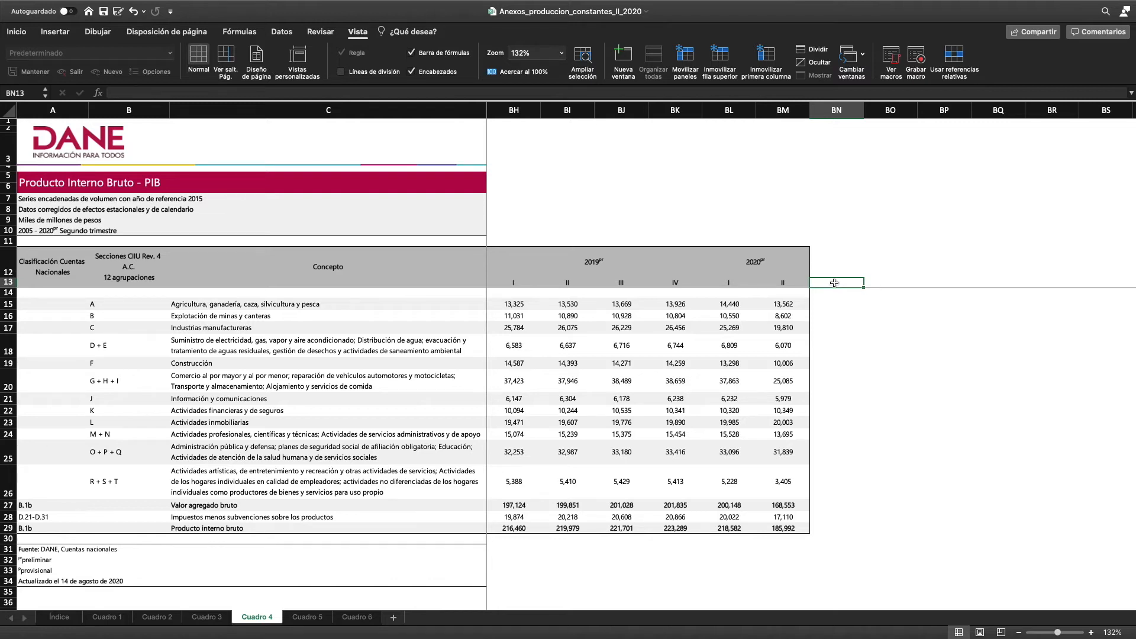
type("Crecimeinto")
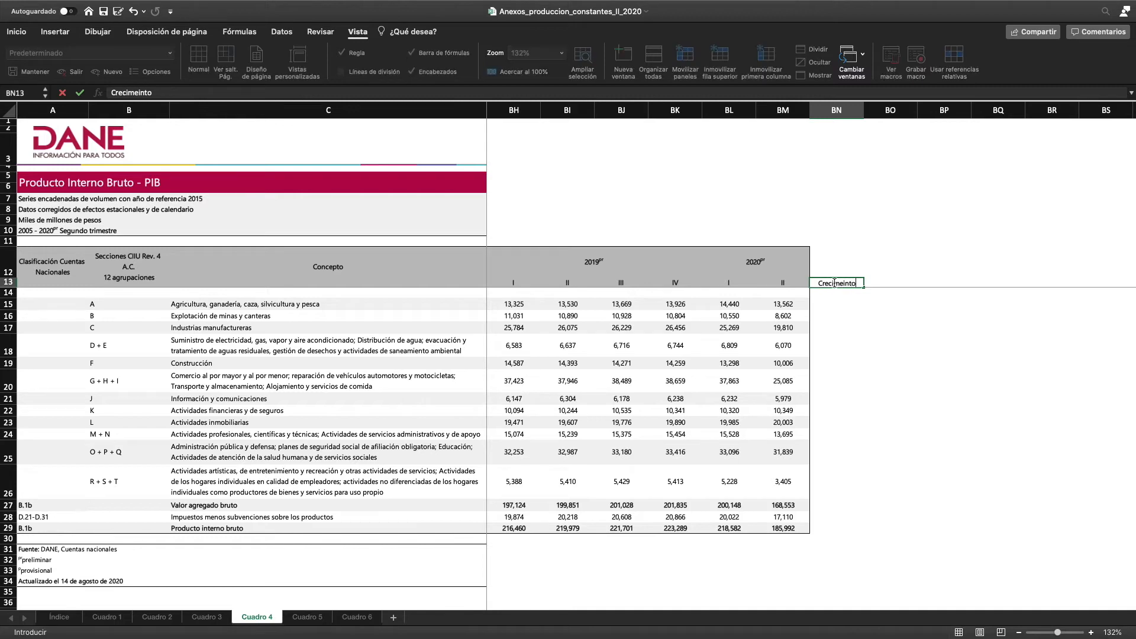
key("BackSpace")
key("BackSpace")
key("BackSpace")
key("BackSpace")
key("BackSpace")
type("iento anual del PIB")
key("Return")
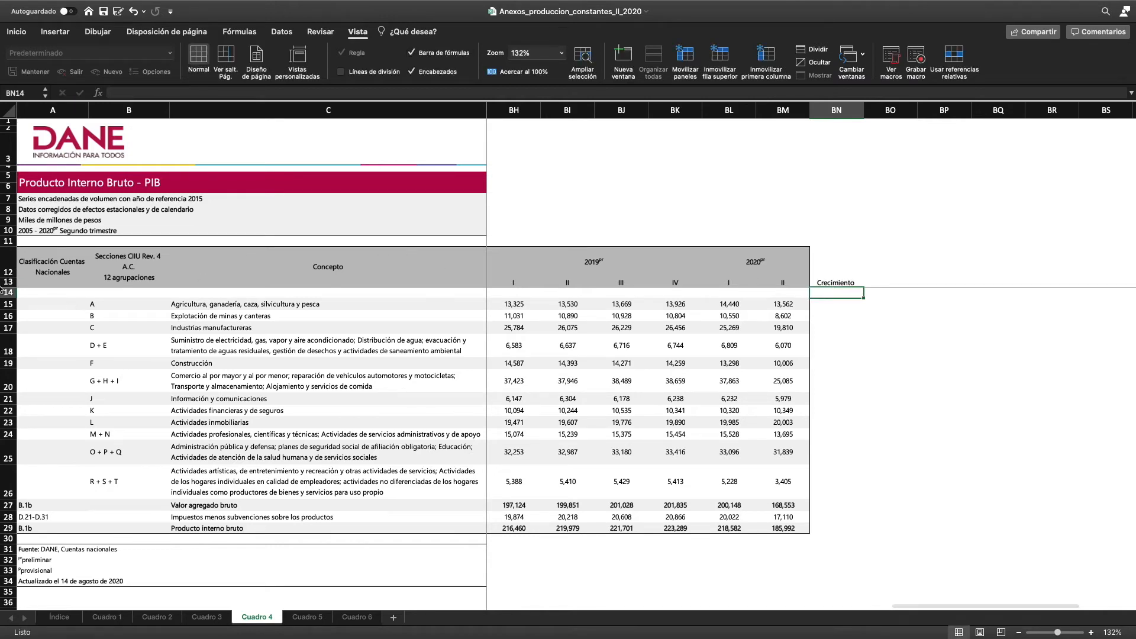
left_click_drag(7, 287, 11, 314)
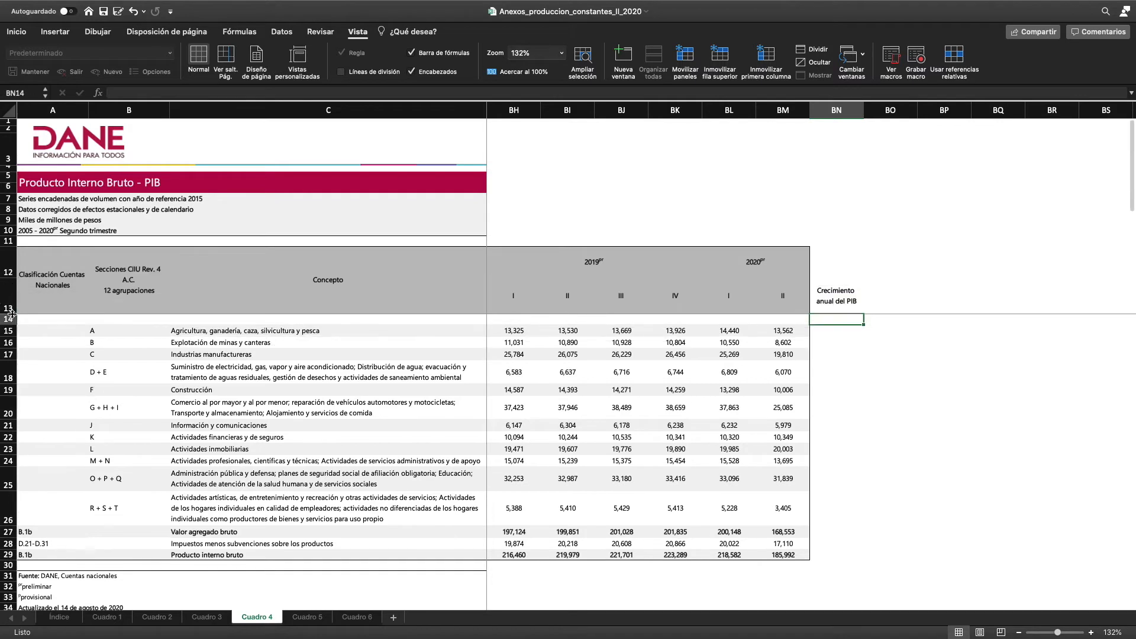
In BN15, calculate agriculture's annual growth between the second quarters of 2019 and 2020 as =(BM15-BI15)/BI15
left_click(843, 332, "shift")
left_click(832, 331)
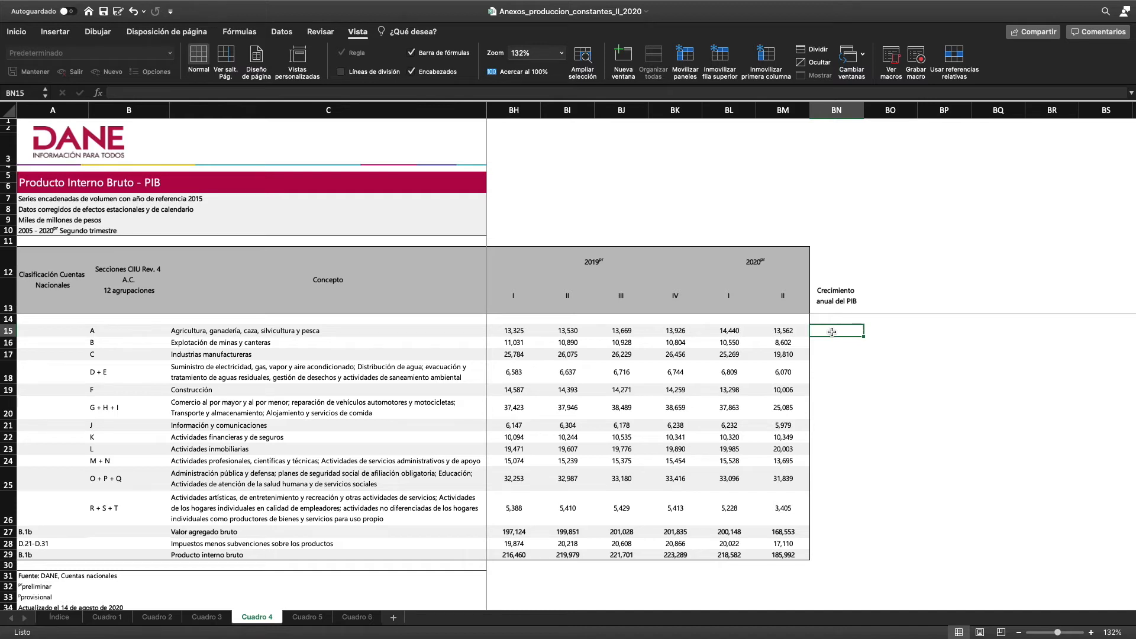
type("=")
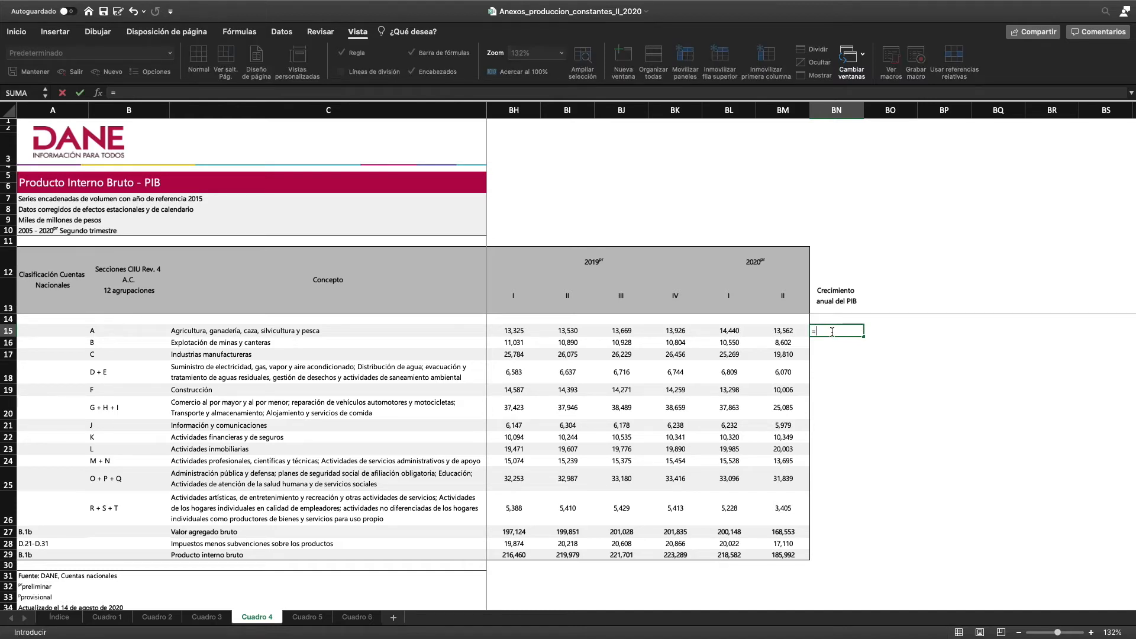
left_click(784, 332)
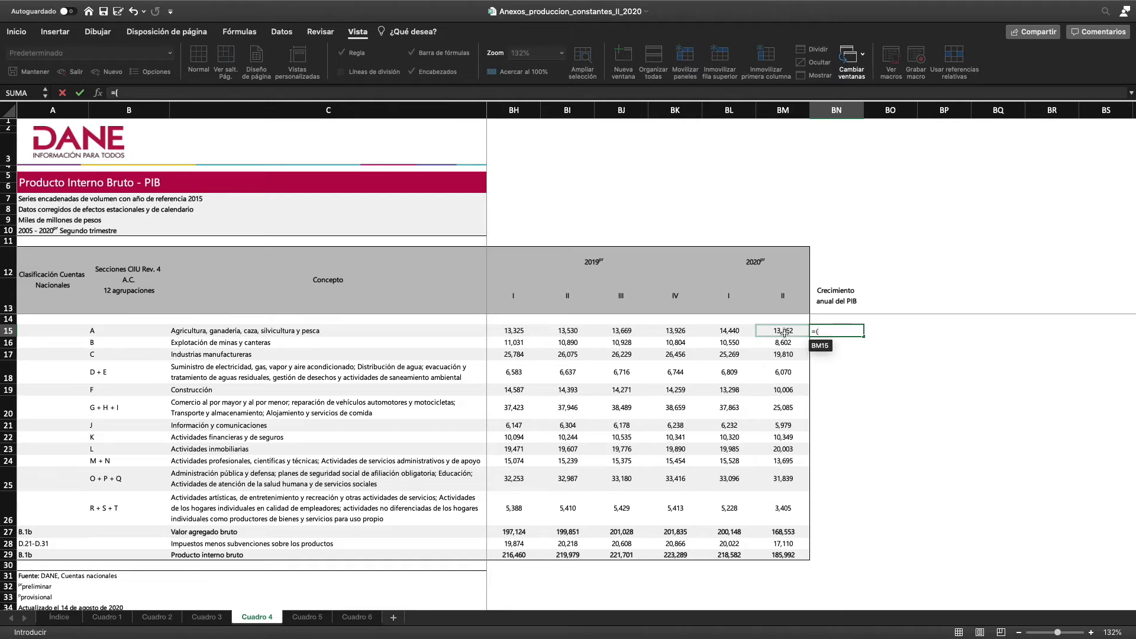
type("(")
left_click(784, 332)
type("-")
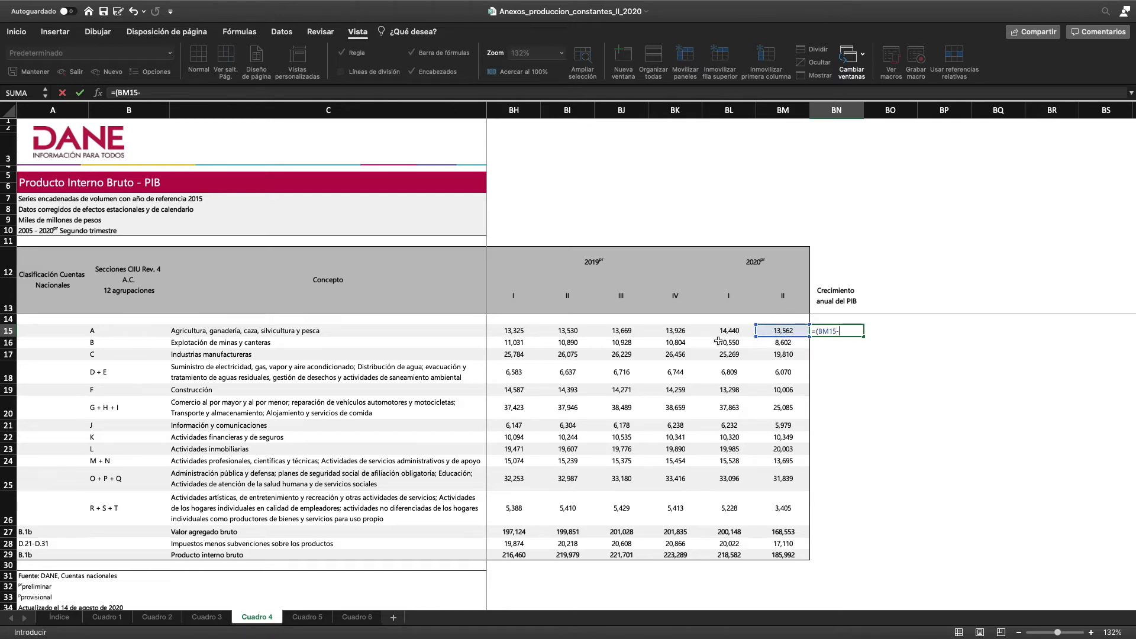
left_click(565, 332)
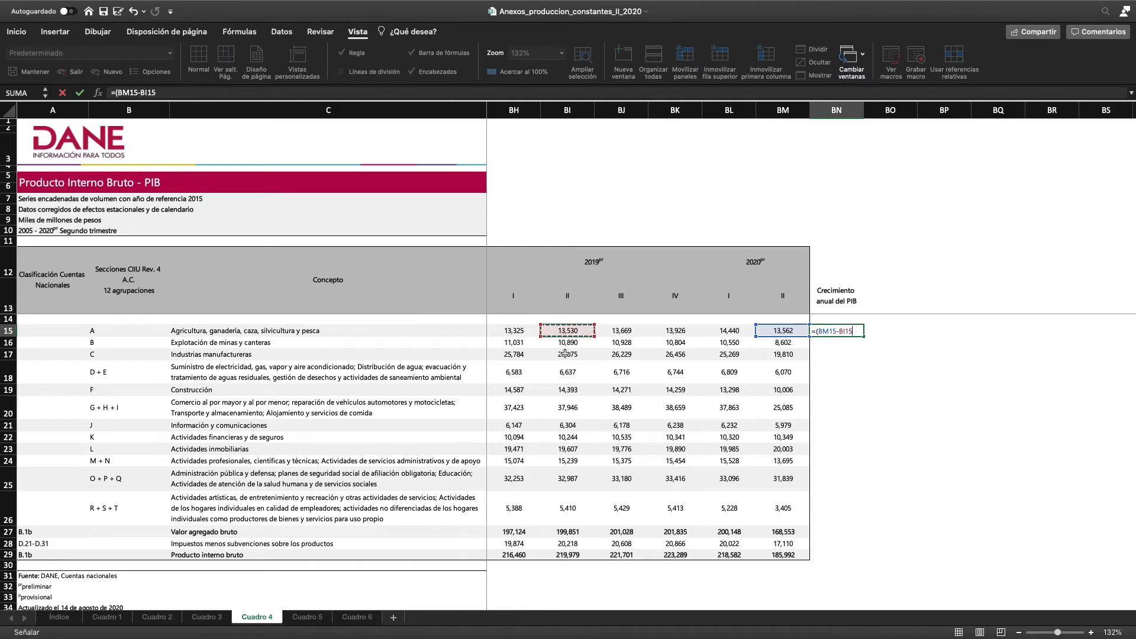
type(")/")
left_click(568, 331)
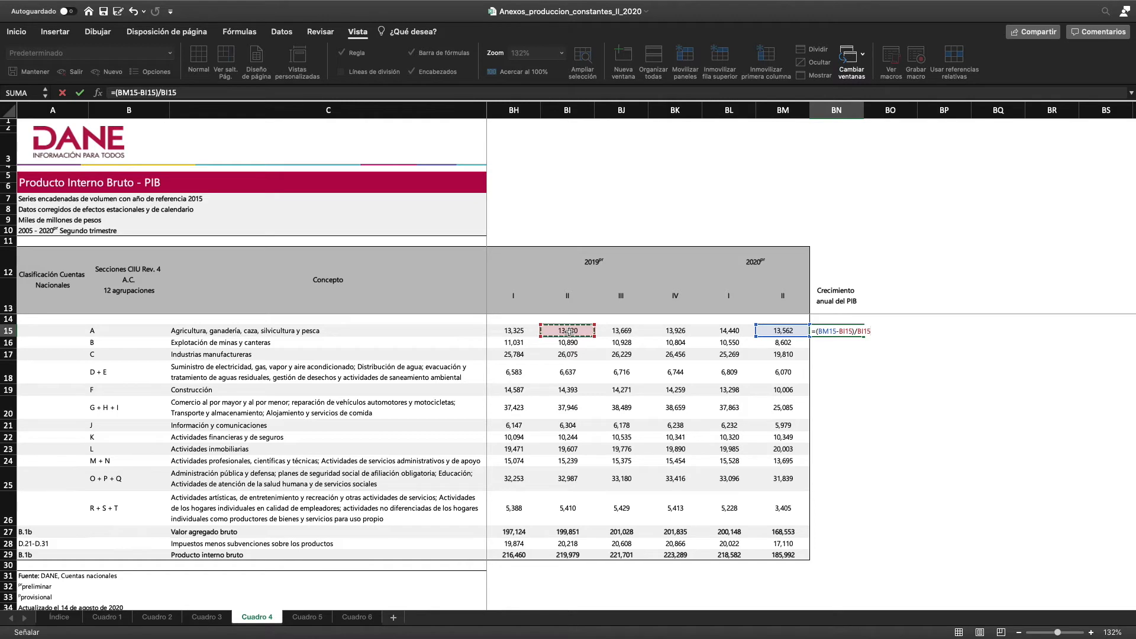
key("Return")
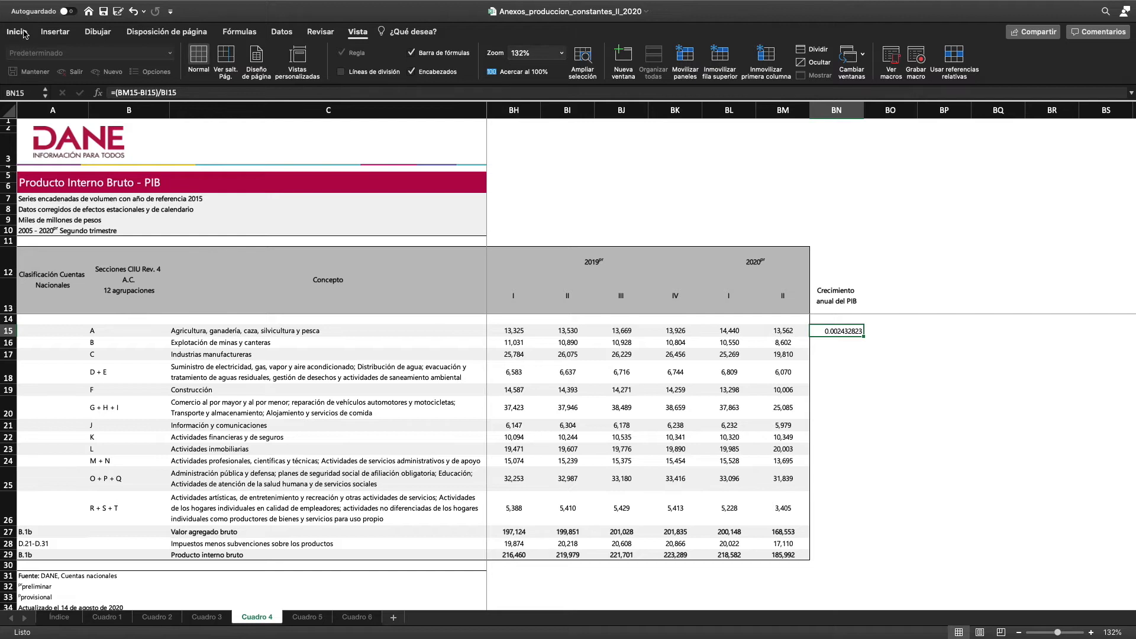
Format BN15 as a percentage with two decimals and fill its growth formula down through BN29
left_click(18, 32)
left_click(469, 72)
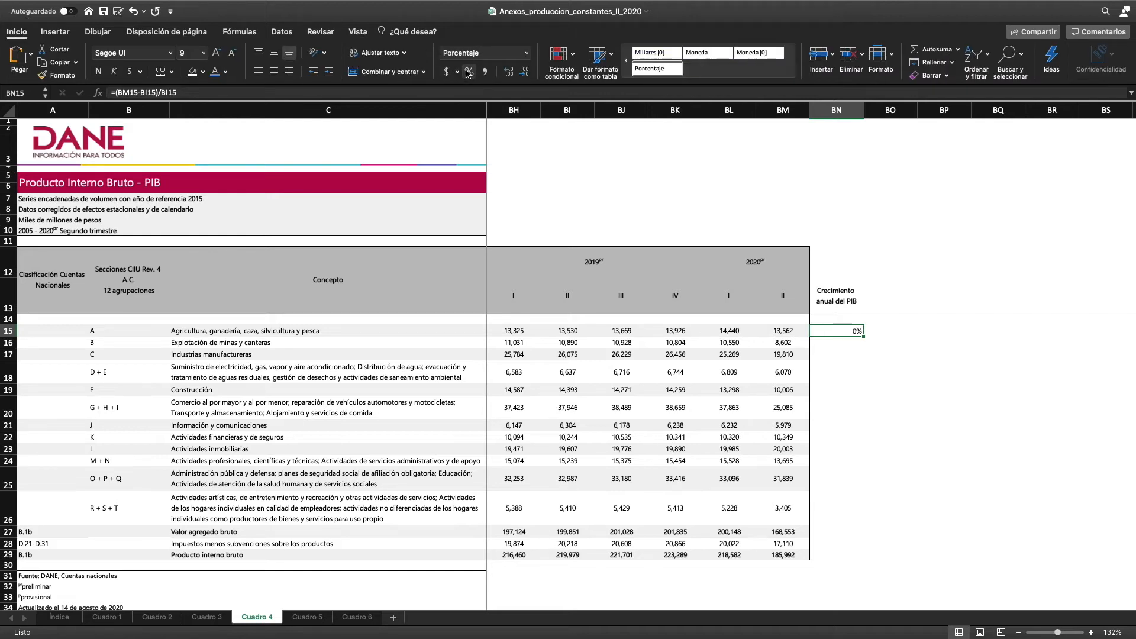
left_click(508, 72)
left_click(509, 71)
left_click_drag(864, 337, 858, 558)
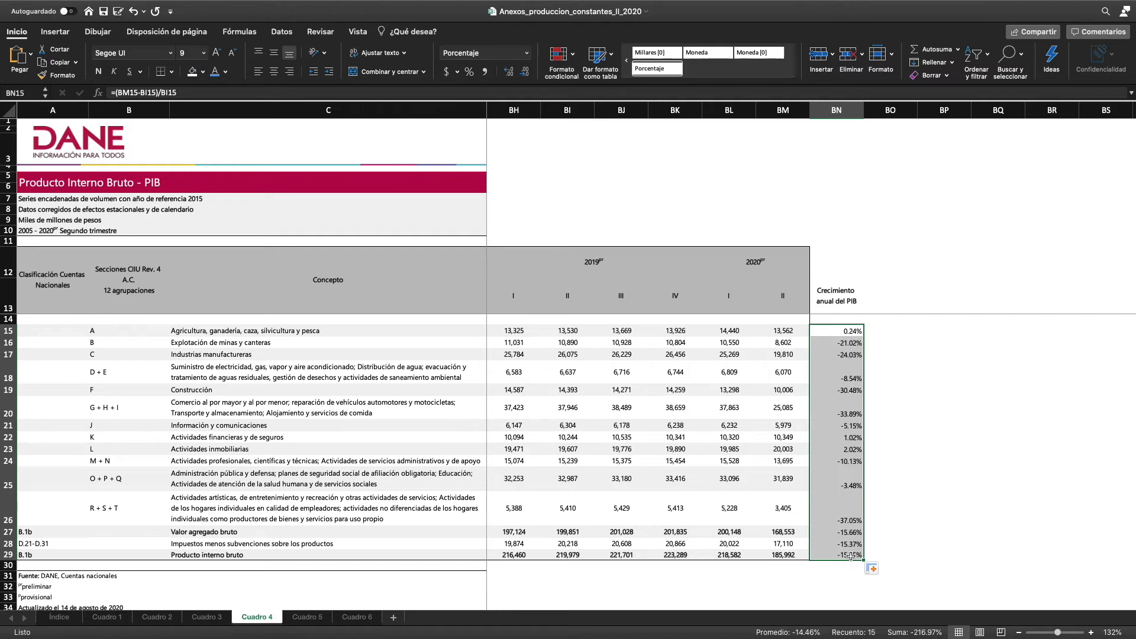
Review the annual growth rates in column BN, including total Producto interno bruto and the R + S + T arts and entertainment group
left_click(843, 555)
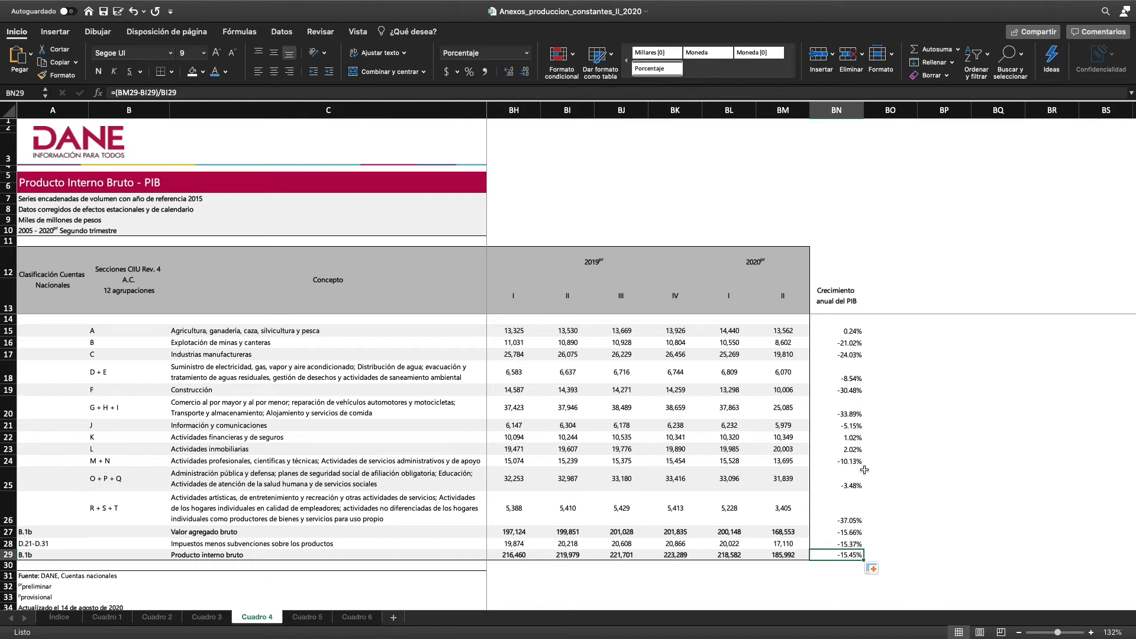
left_click(844, 519)
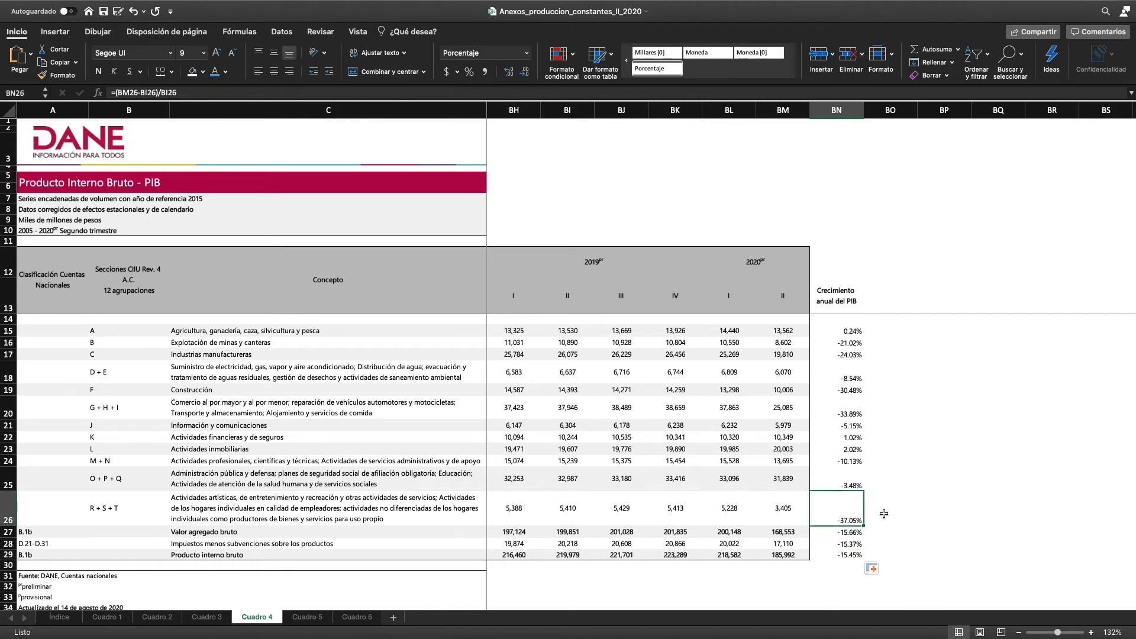
scroll(888, 503, "right", 1)
scroll(887, 503, "down", 1)
scroll(959, 506, "up", 1)
scroll(958, 506, "right", 3)
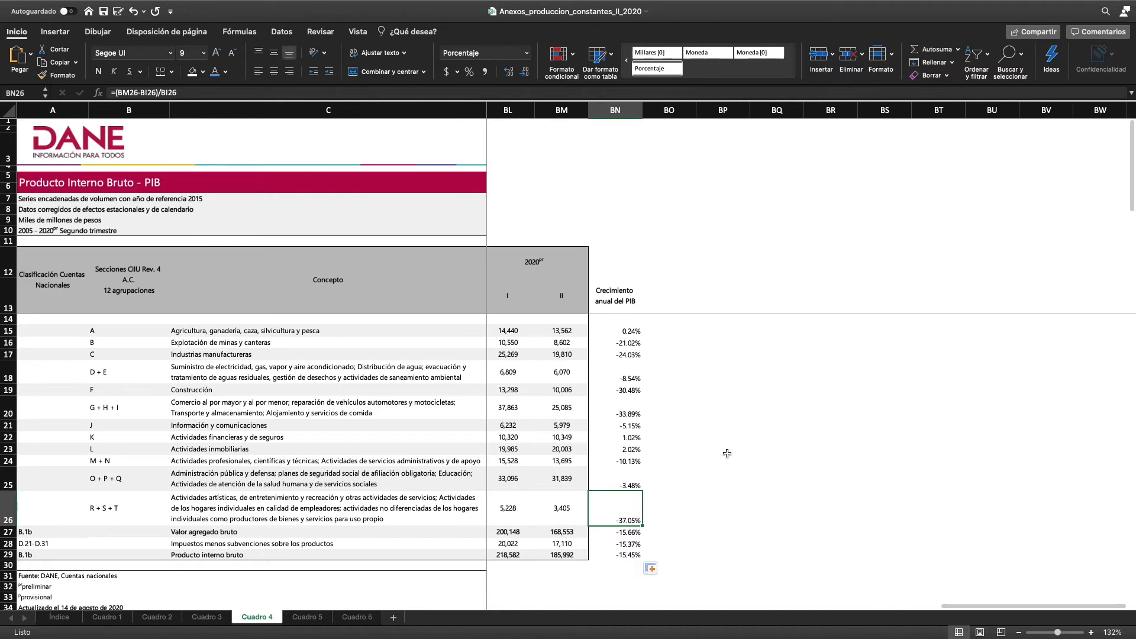
scroll(727, 453, "up", 5)
scroll(727, 452, "down", 4)
scroll(727, 453, "down", 1)
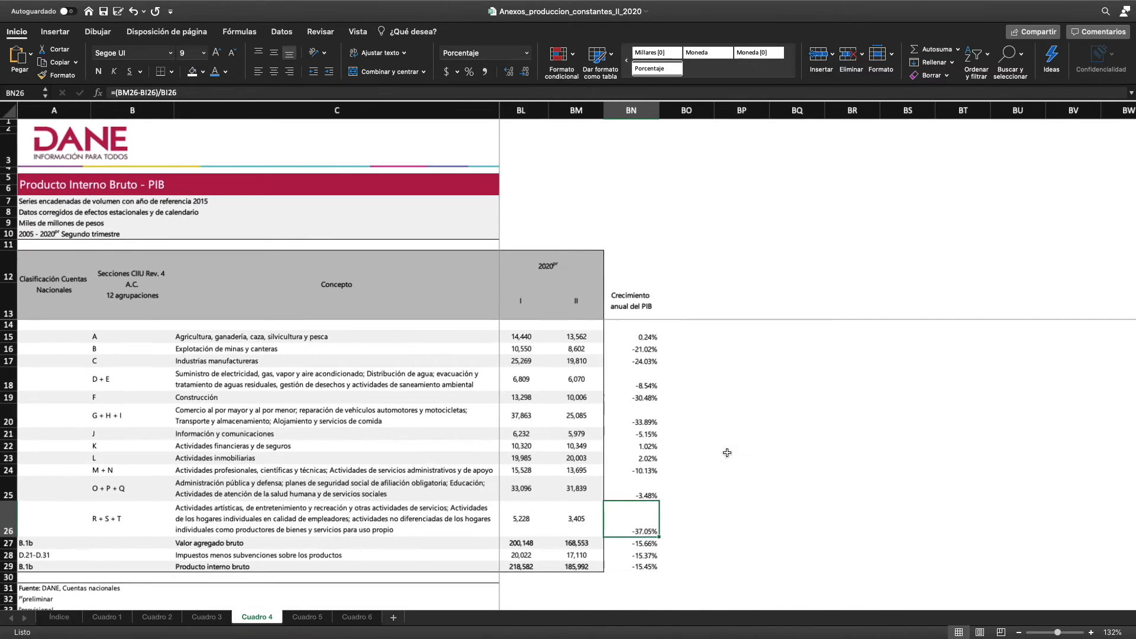
scroll(727, 453, "up", 2)
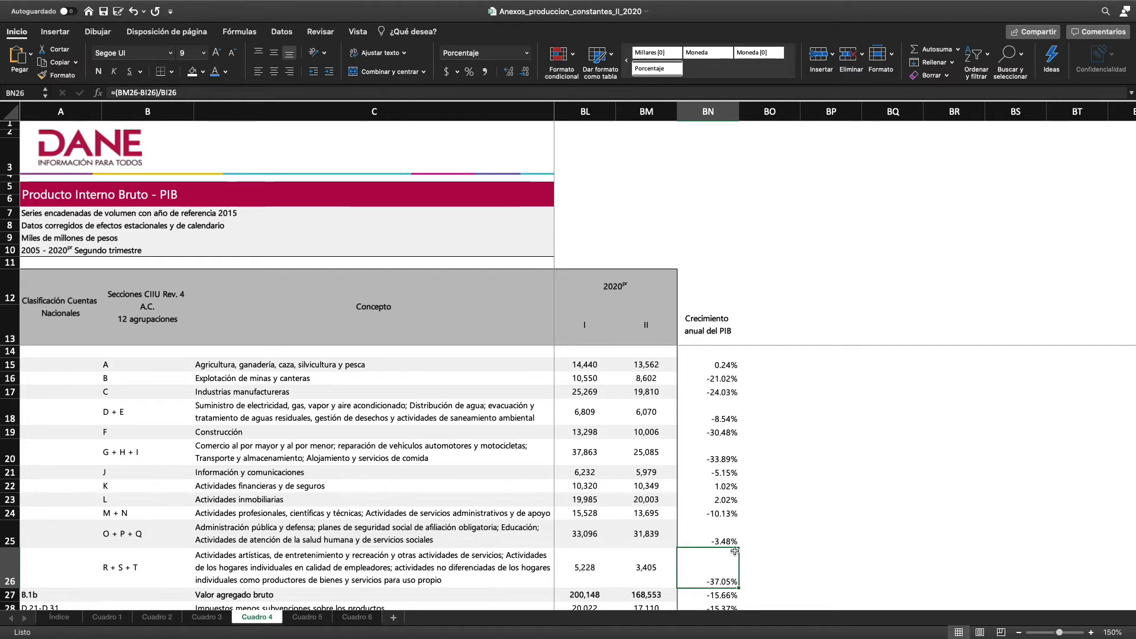
Head column BP with "participación en el PIB" in BP13 and the year 2020 above it in BP12
left_click(779, 566)
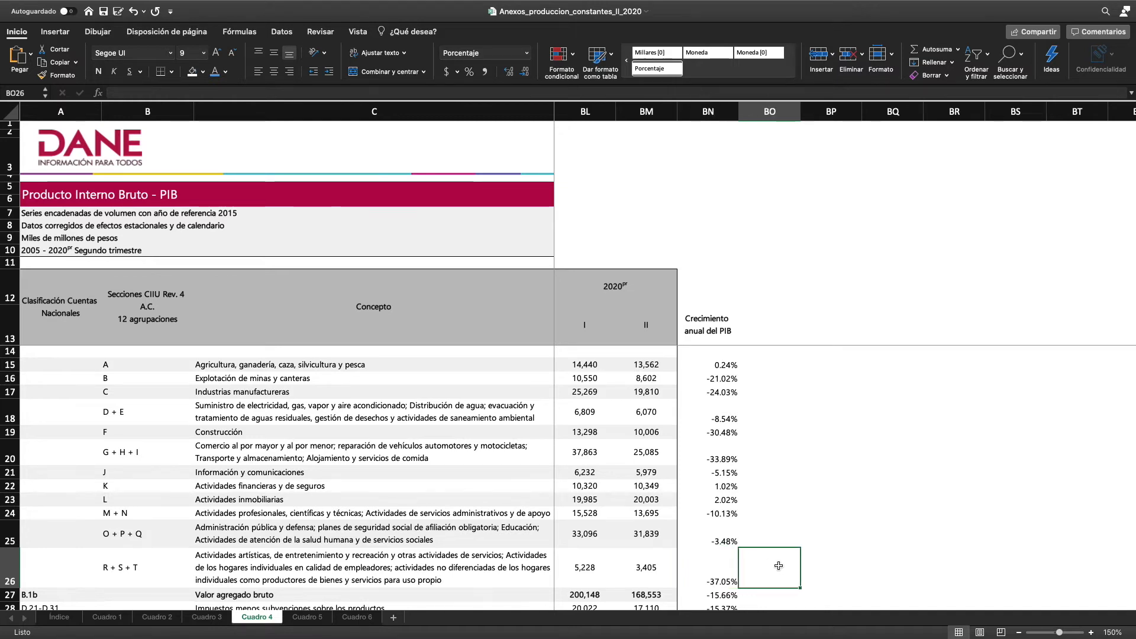
left_click(769, 329)
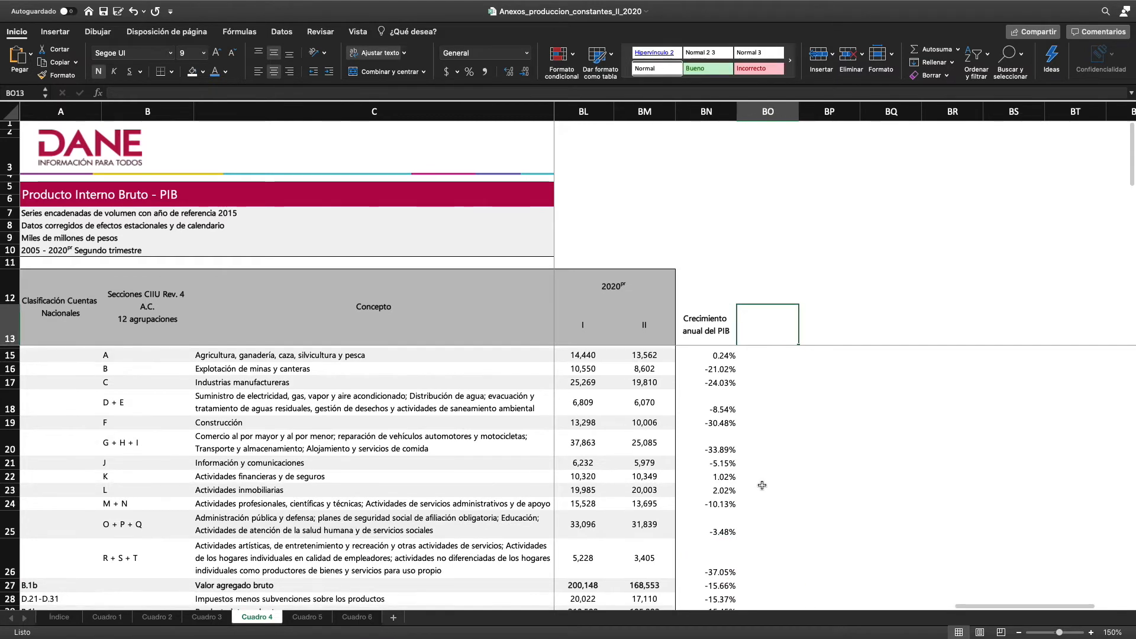
scroll(760, 486, "down", 5)
scroll(760, 487, "up", 3)
scroll(760, 487, "down", 2)
left_click(762, 502)
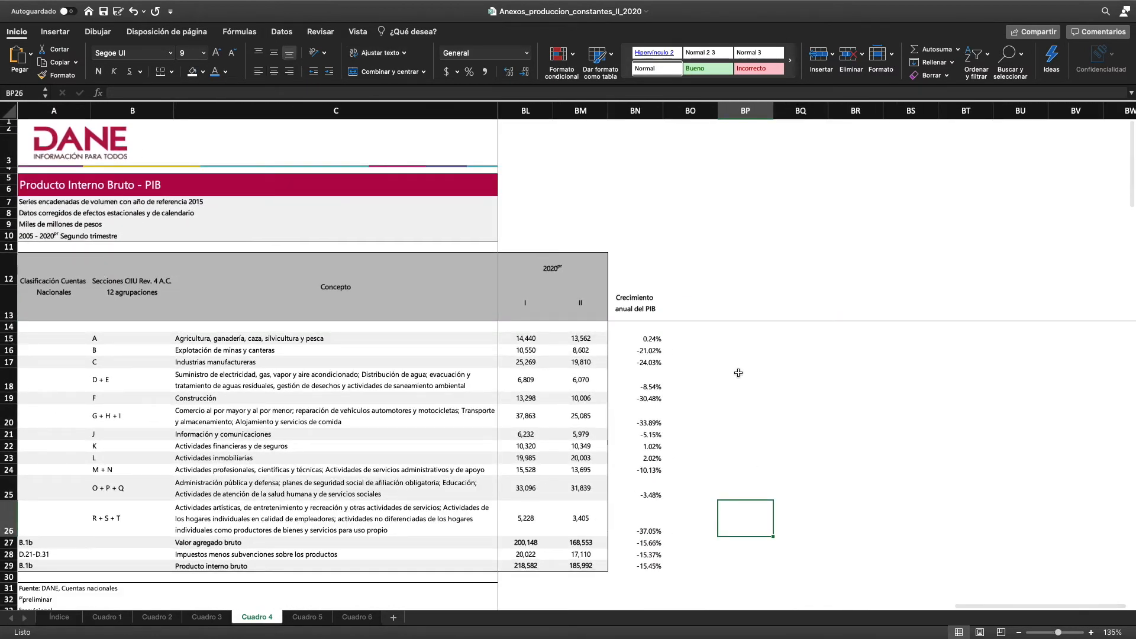
left_click(709, 309)
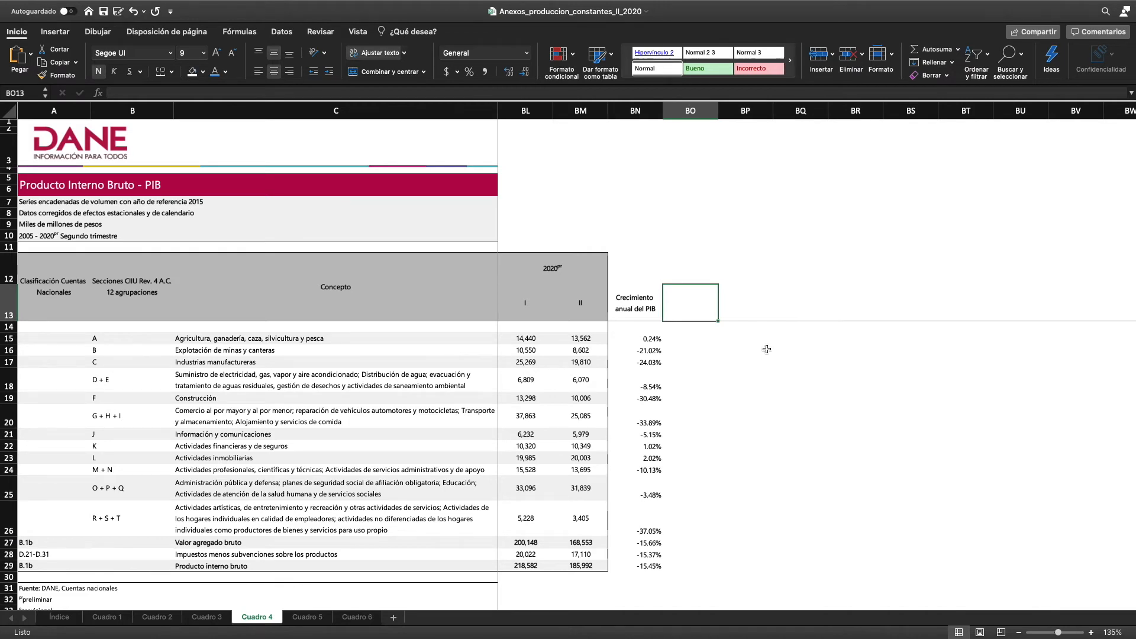
key("Right")
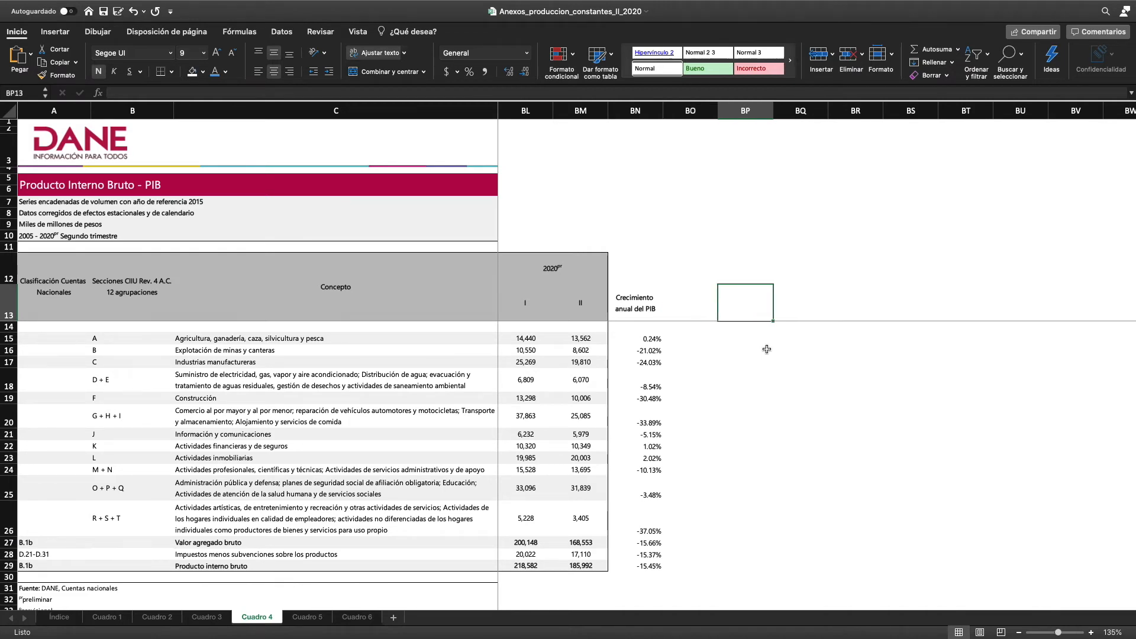
type("participaci")
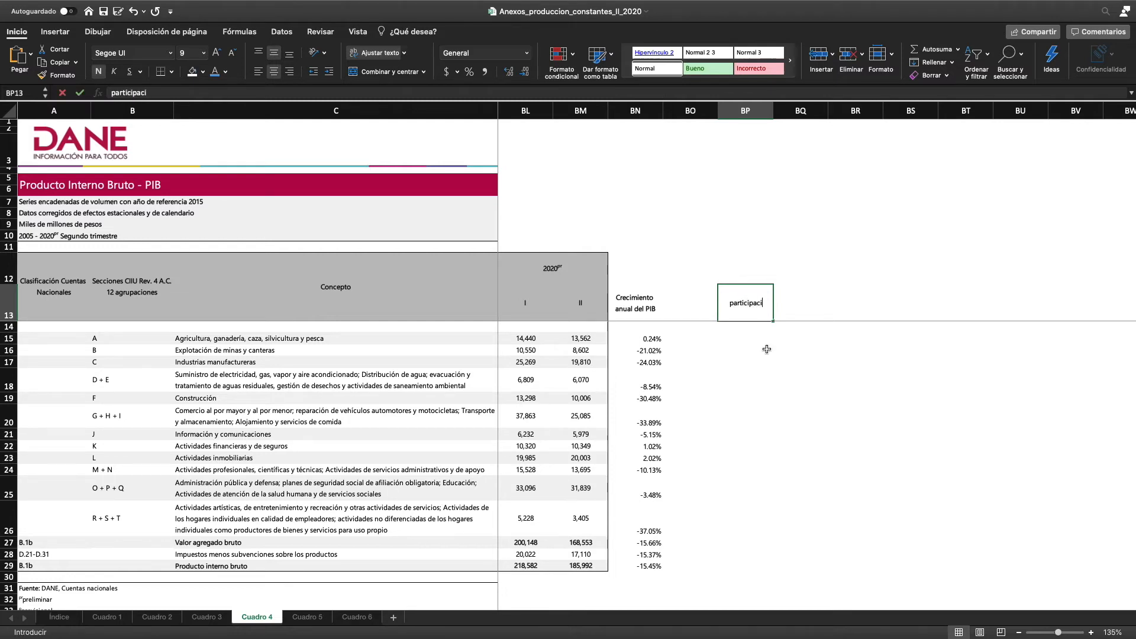
type("ón en el")
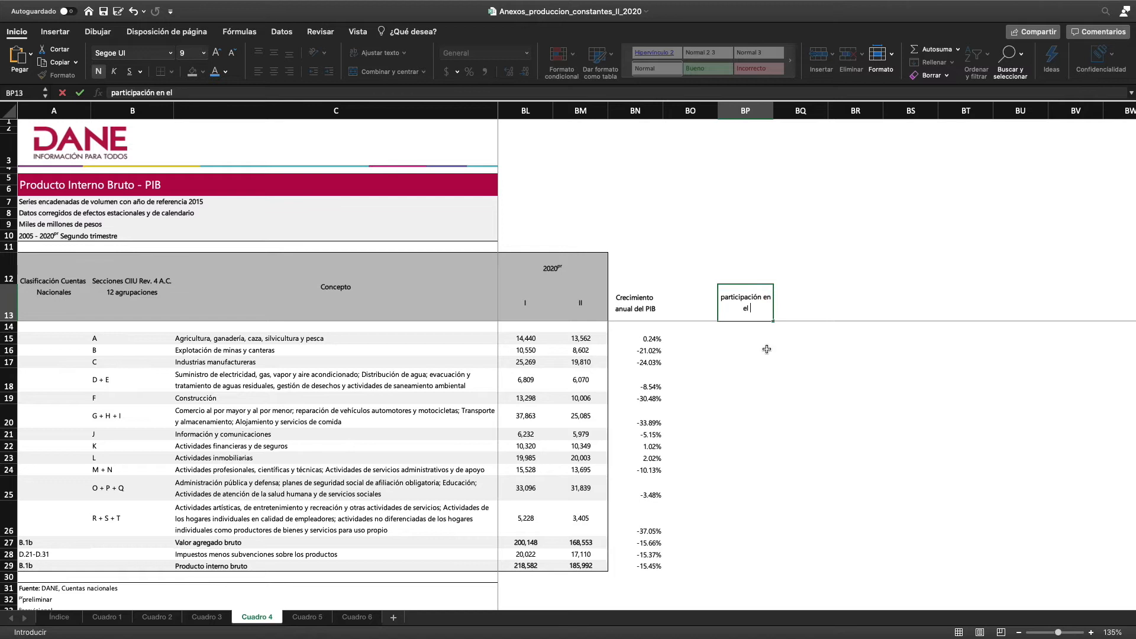
type(" PIB")
left_click(750, 378)
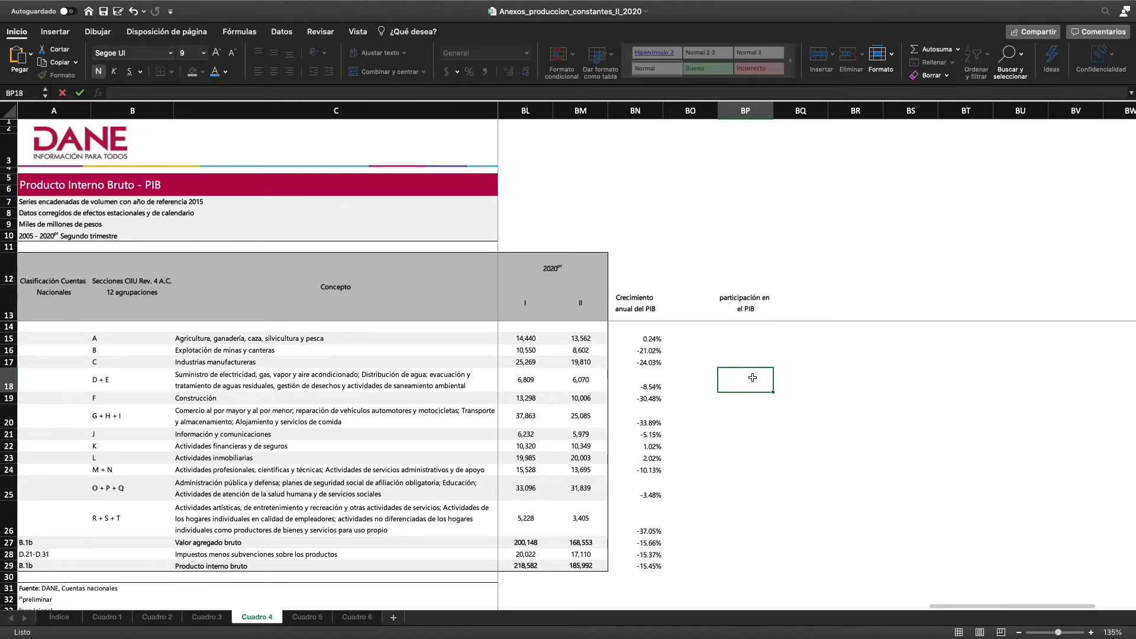
left_click(746, 275)
type("202")
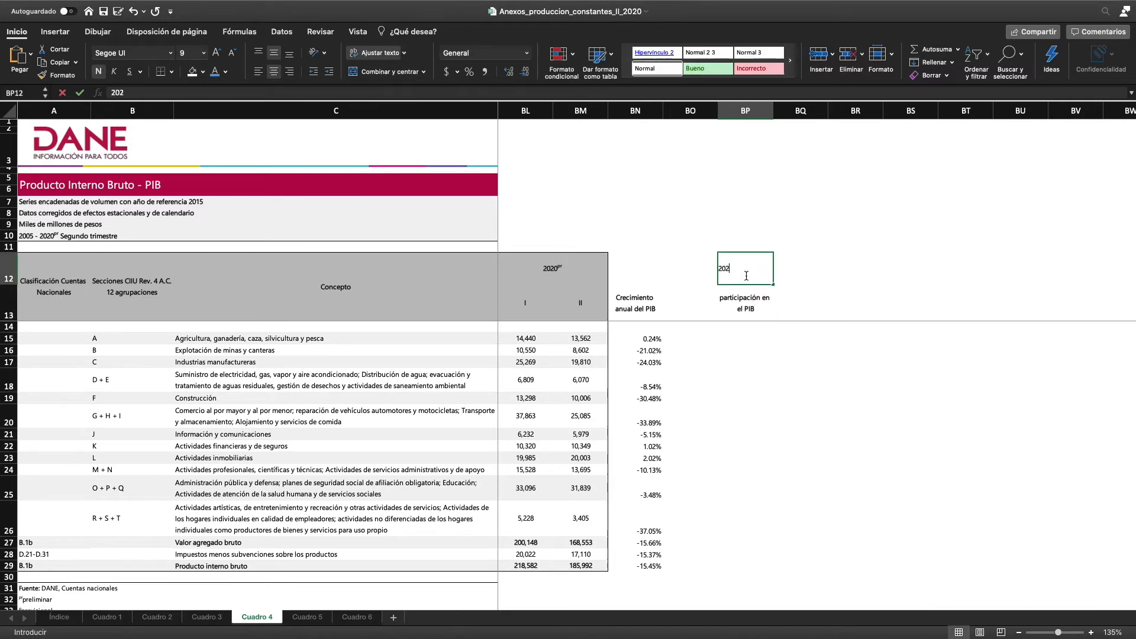
type("0")
In BP15, calculate agriculture's second-quarter 2020 share of PIB as =BM15/$BM$29, keeping the total reference absolute
left_click(745, 341)
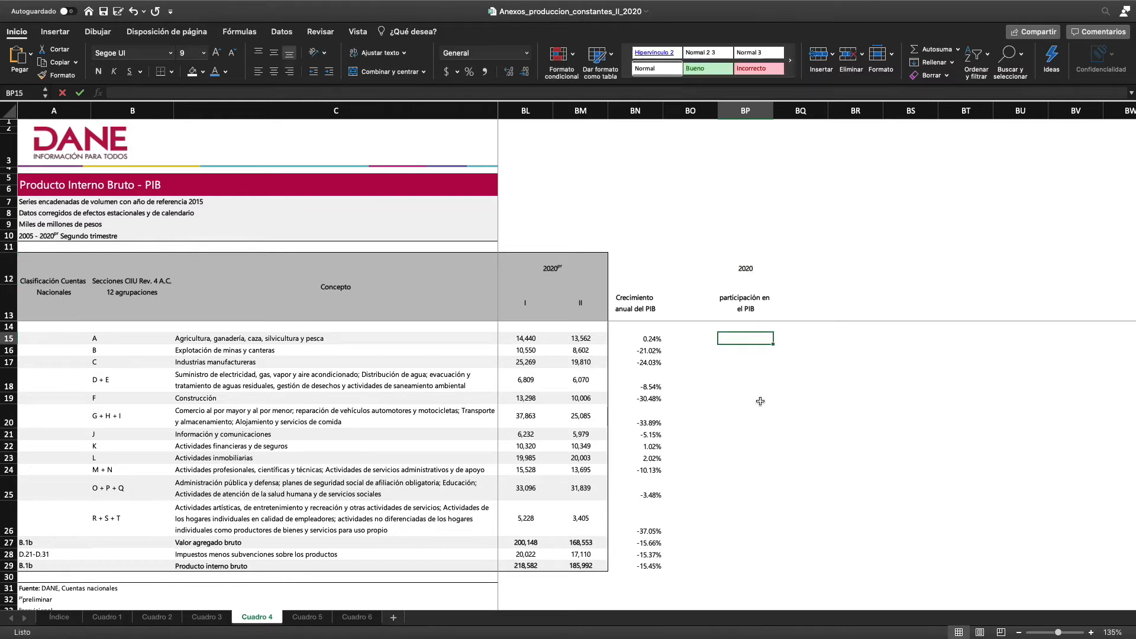
type("=")
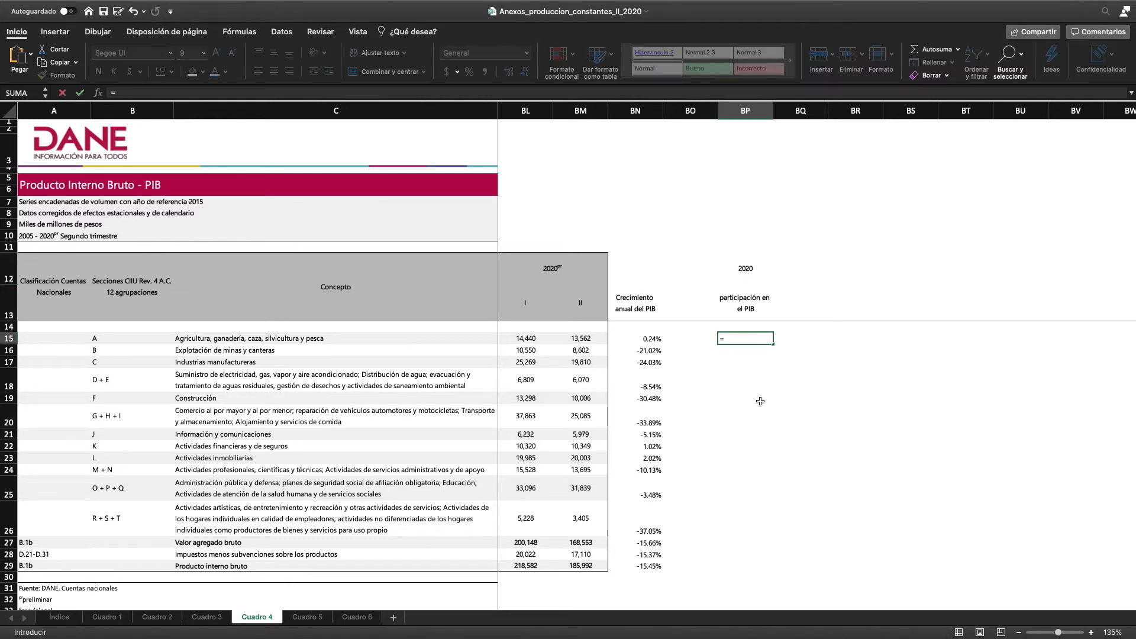
left_click(580, 340)
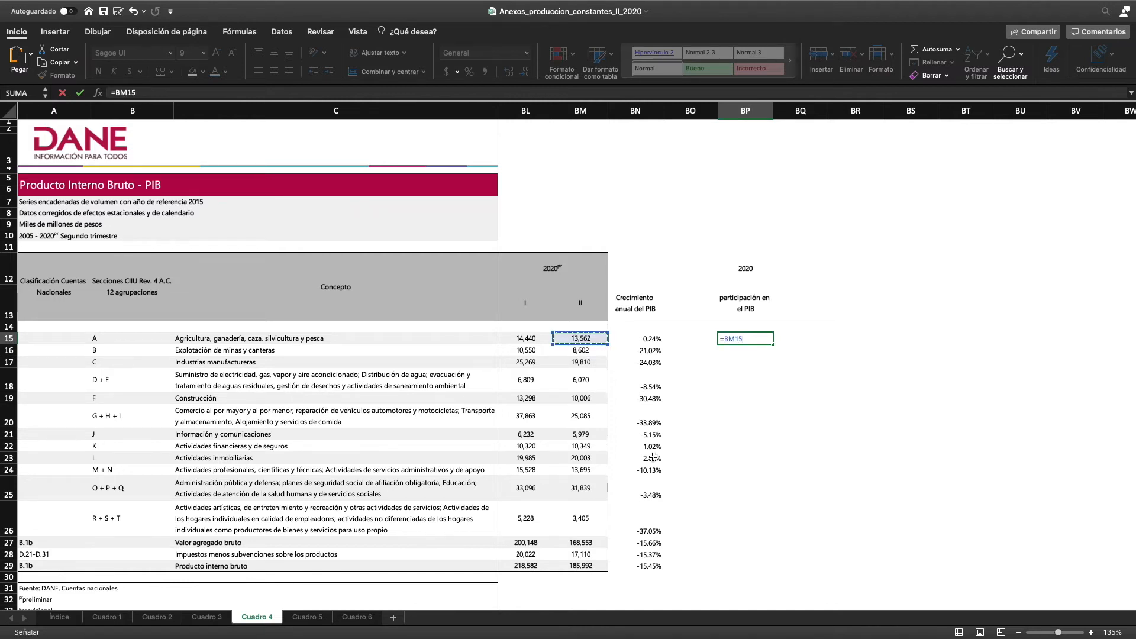
type("/")
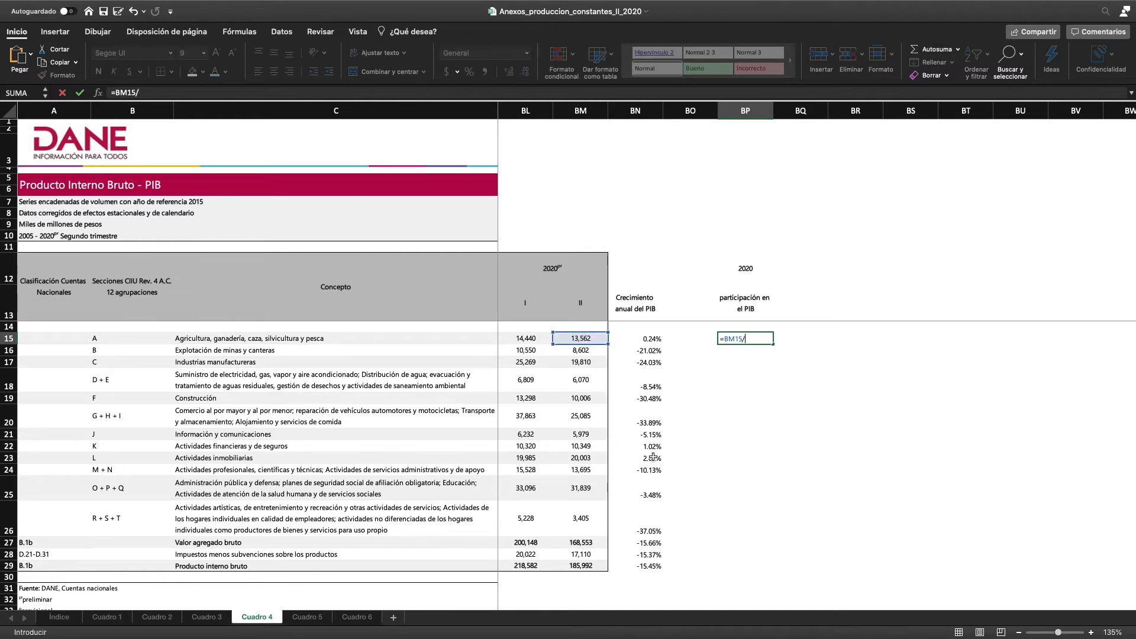
left_click(584, 566)
mouse_move(651, 637)
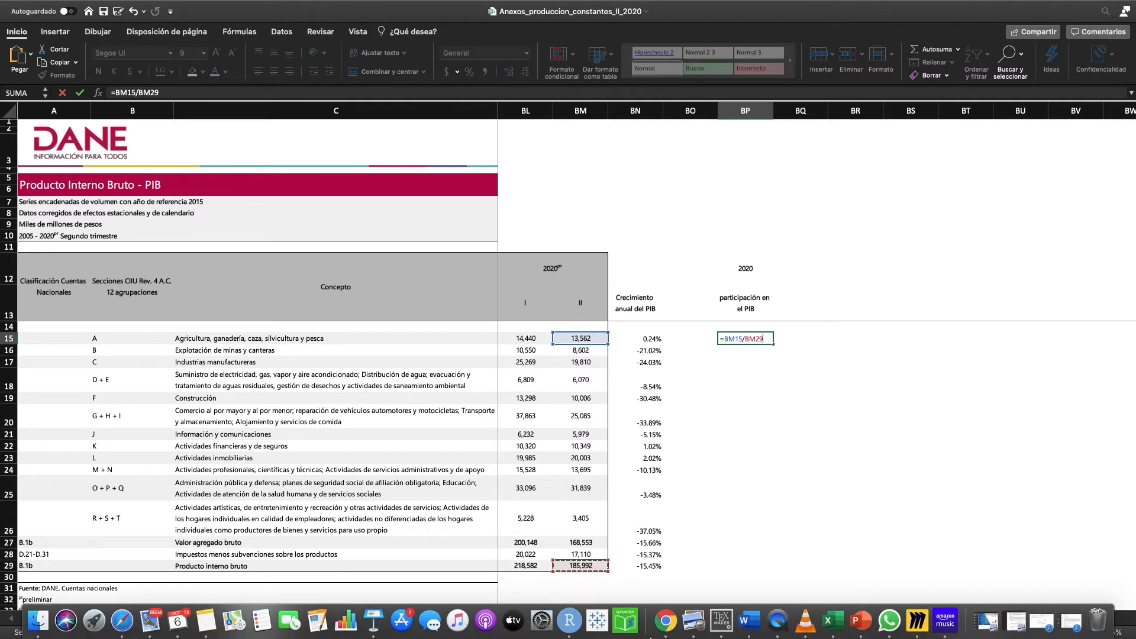
key("super+t")
key("Return")
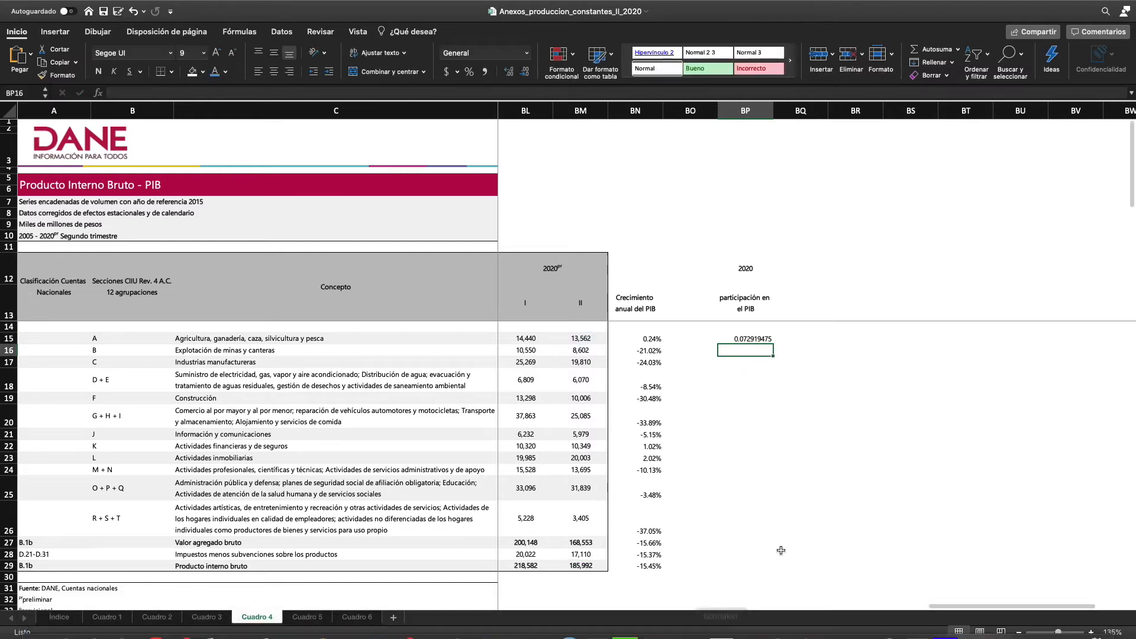
Format BP15 as a percentage with two decimals and fill its share formula down through BP26
left_click(747, 339)
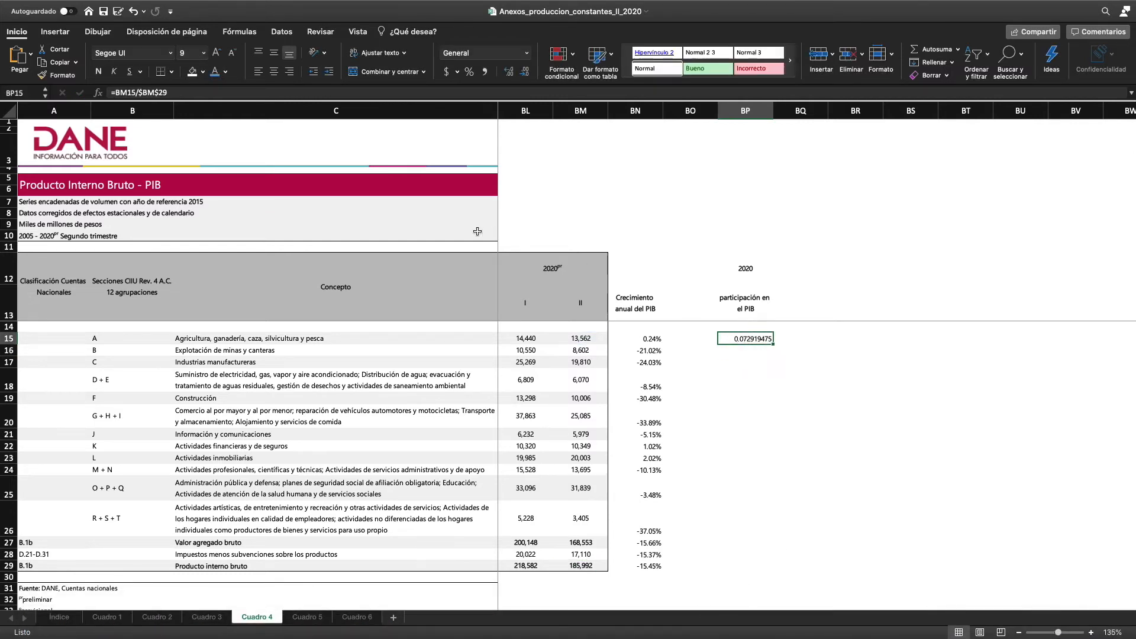
left_click(469, 72)
left_click(510, 74)
left_click(510, 74)
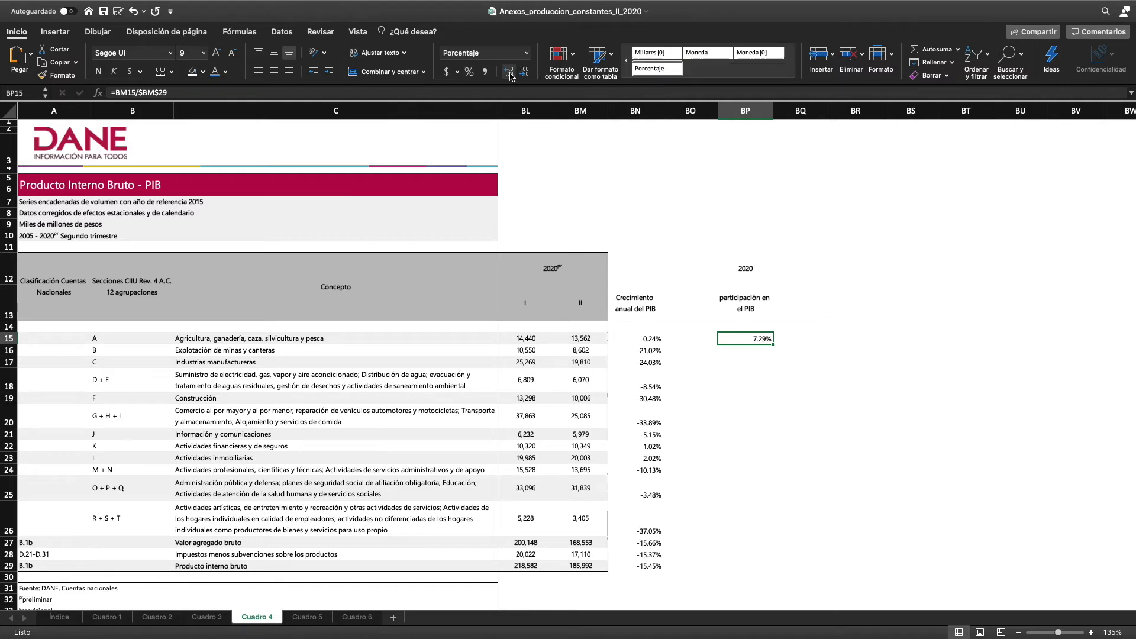
left_click_drag(776, 344, 757, 538)
Examine each activity group's share of PIB in column BP down to row 26
scroll(753, 571, "down", 2)
scroll(754, 589, "right", 2)
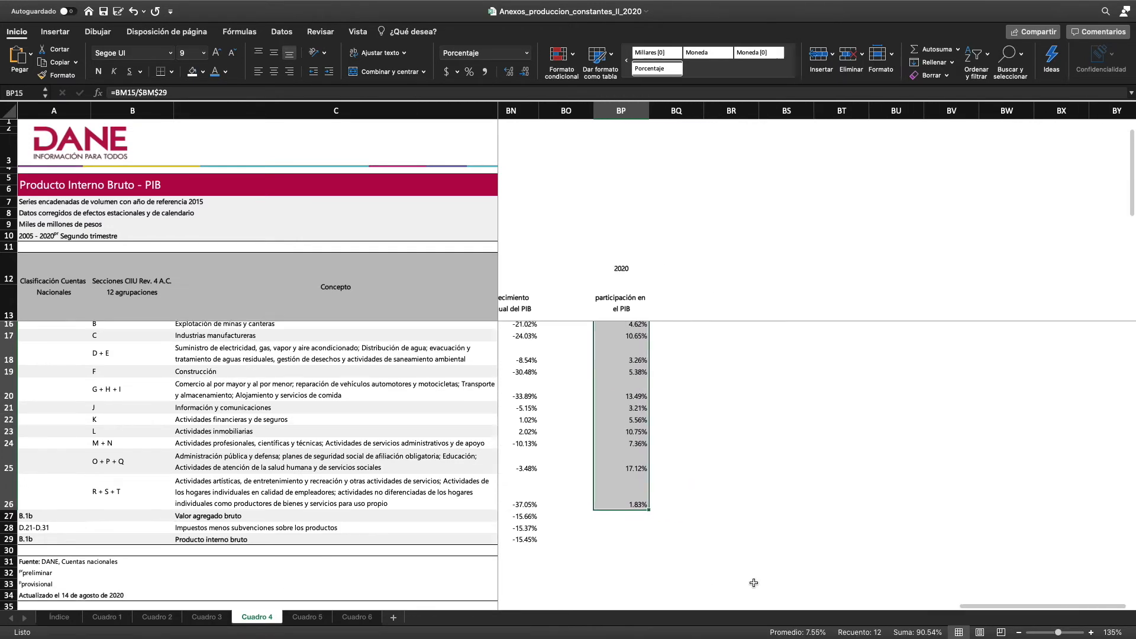
scroll(754, 583, "up", 1)
scroll(754, 583, "right", 1)
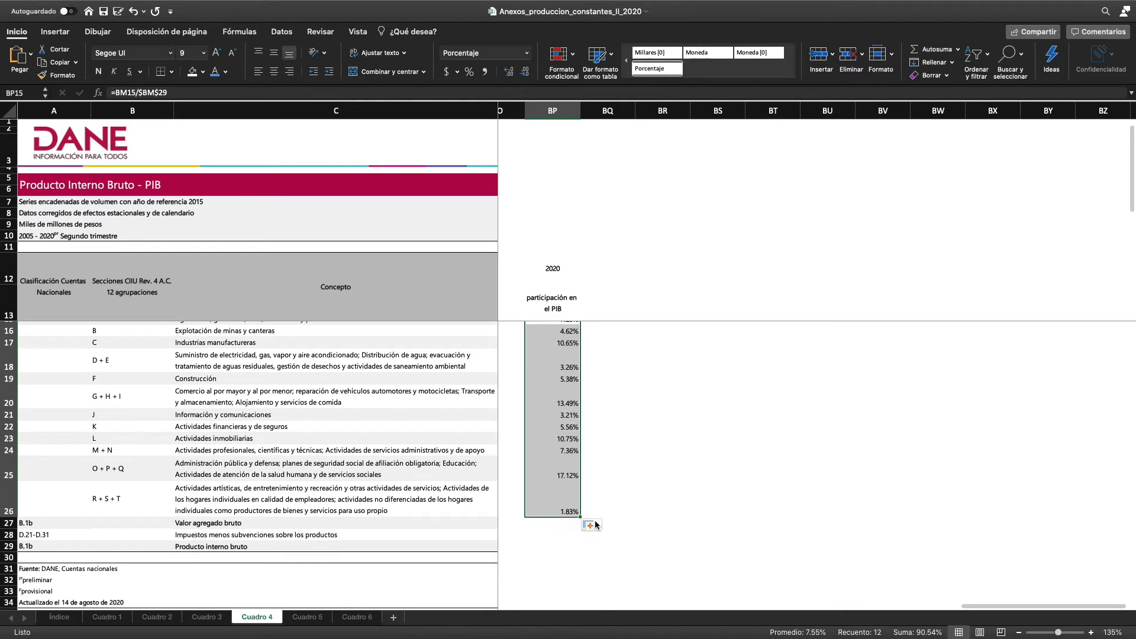
scroll(596, 514, "up", 3)
scroll(597, 514, "down", 2)
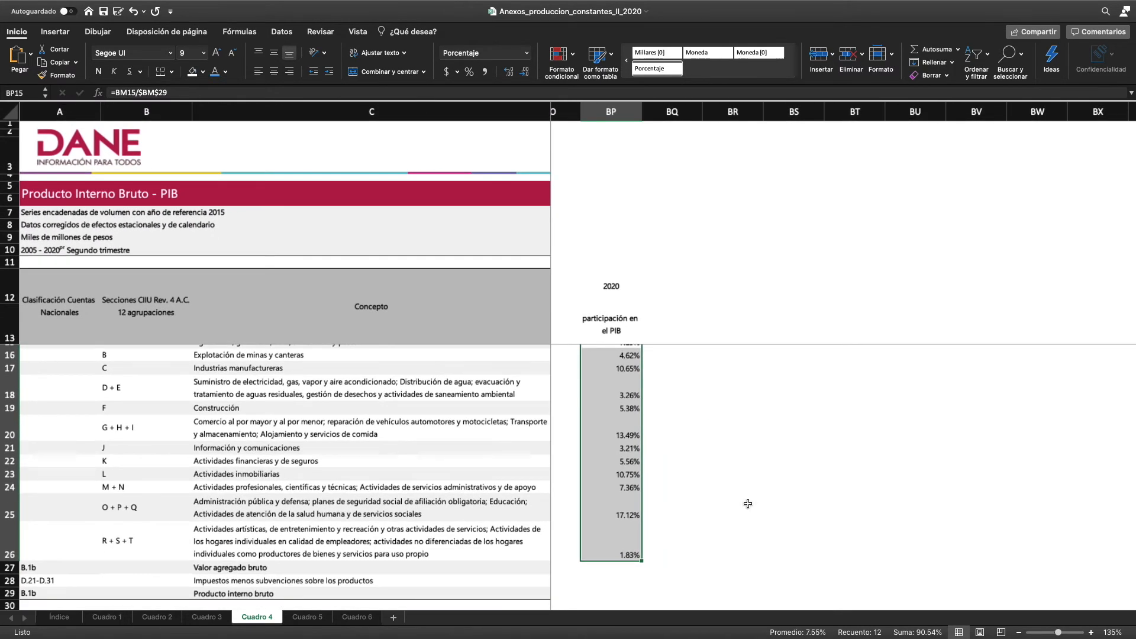
scroll(747, 503, "up", 2)
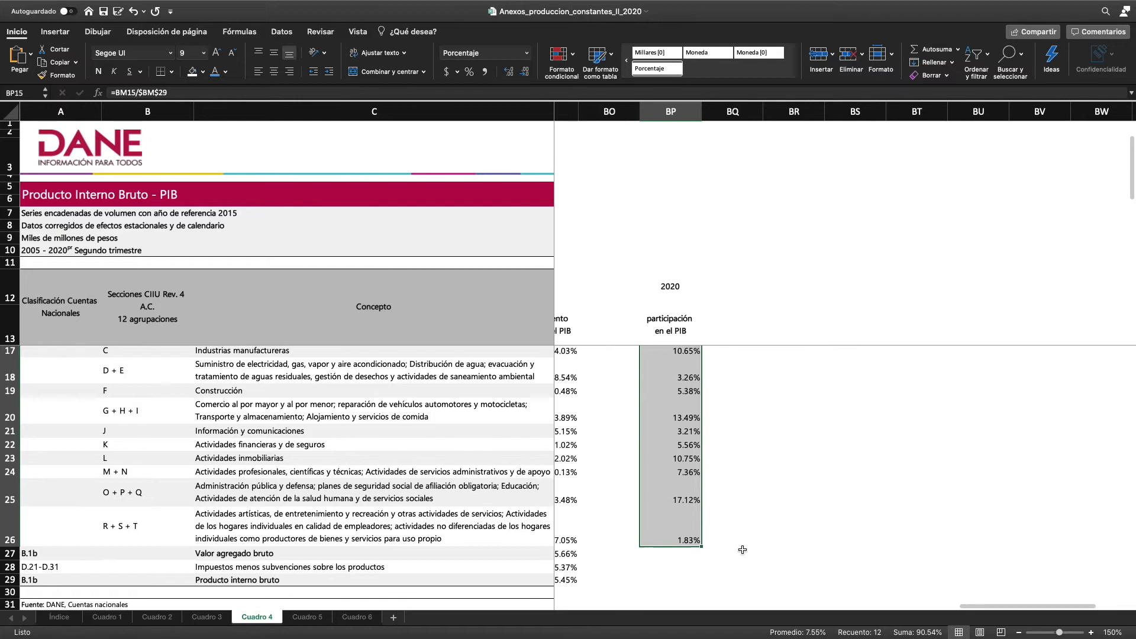
Copy the share-of-PIB formula from BP26 into BP28 for taxes less subsidies on products
scroll(742, 550, "left", 3)
left_click(777, 536)
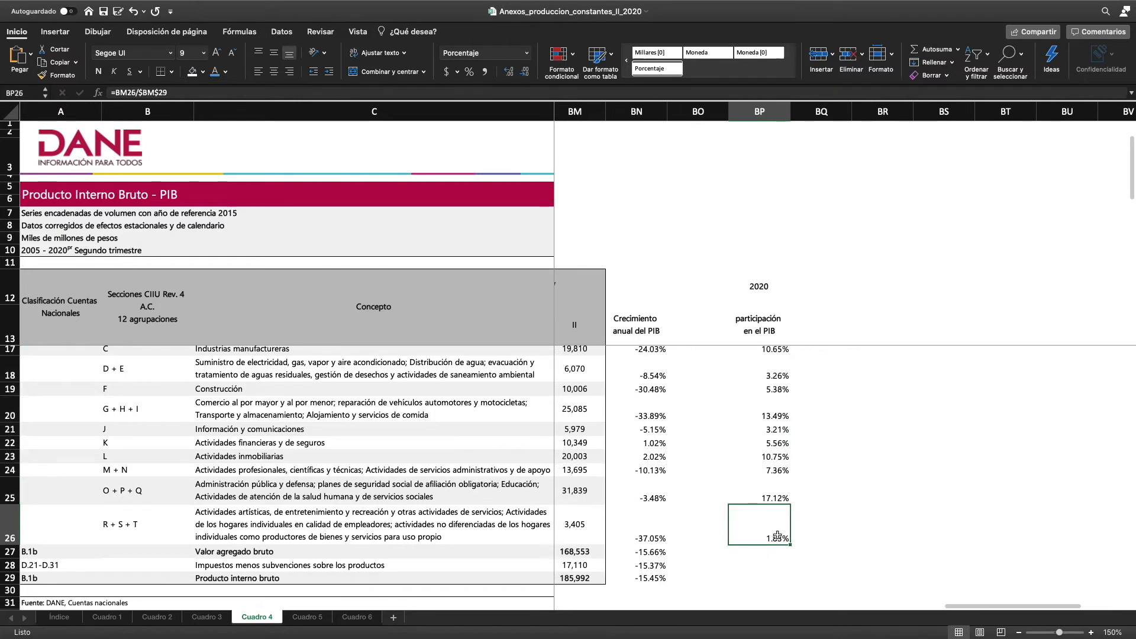
key("super+c")
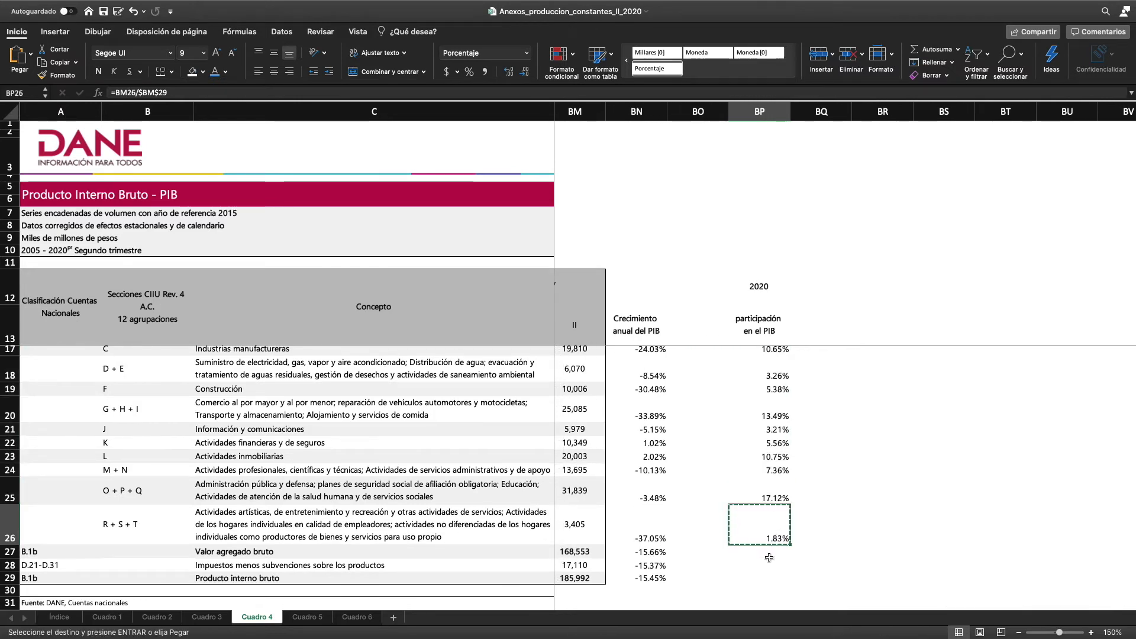
left_click(771, 562)
key("super+v")
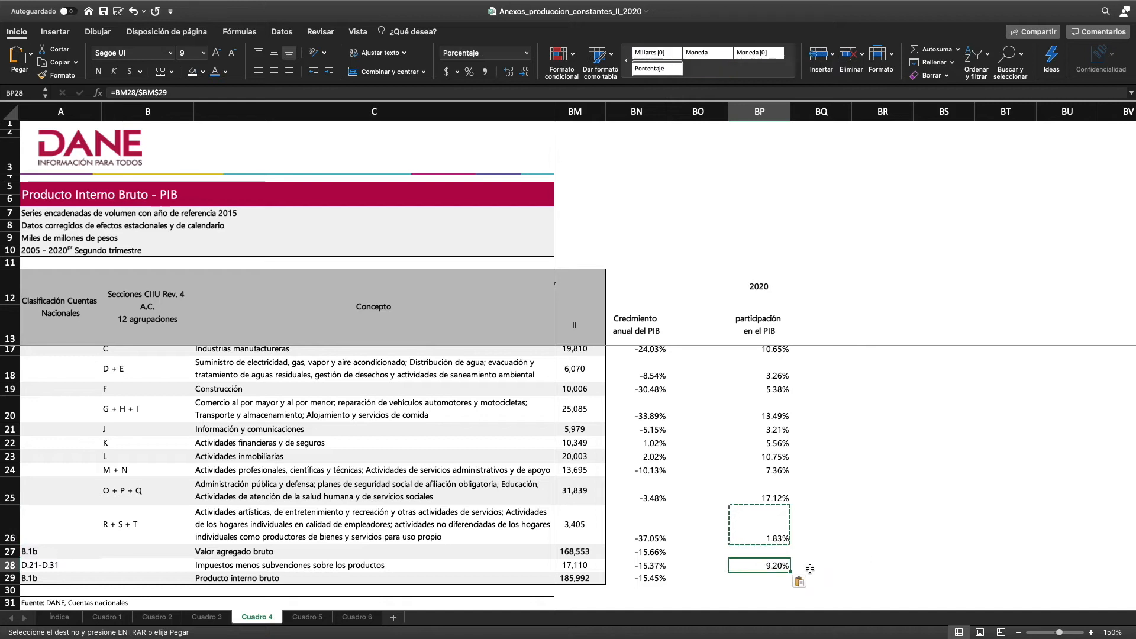
Total the 2020 shares in BP29 with =SUMA(BP15:BP28) and show the percentage without decimals
left_click(767, 578)
type("=")
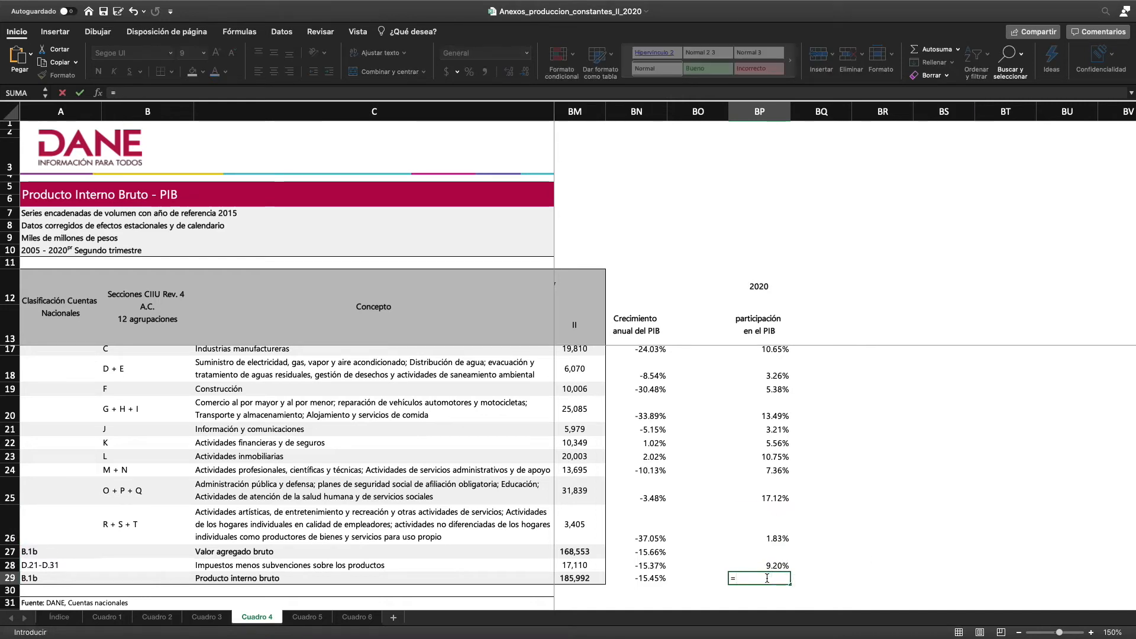
type("suma(")
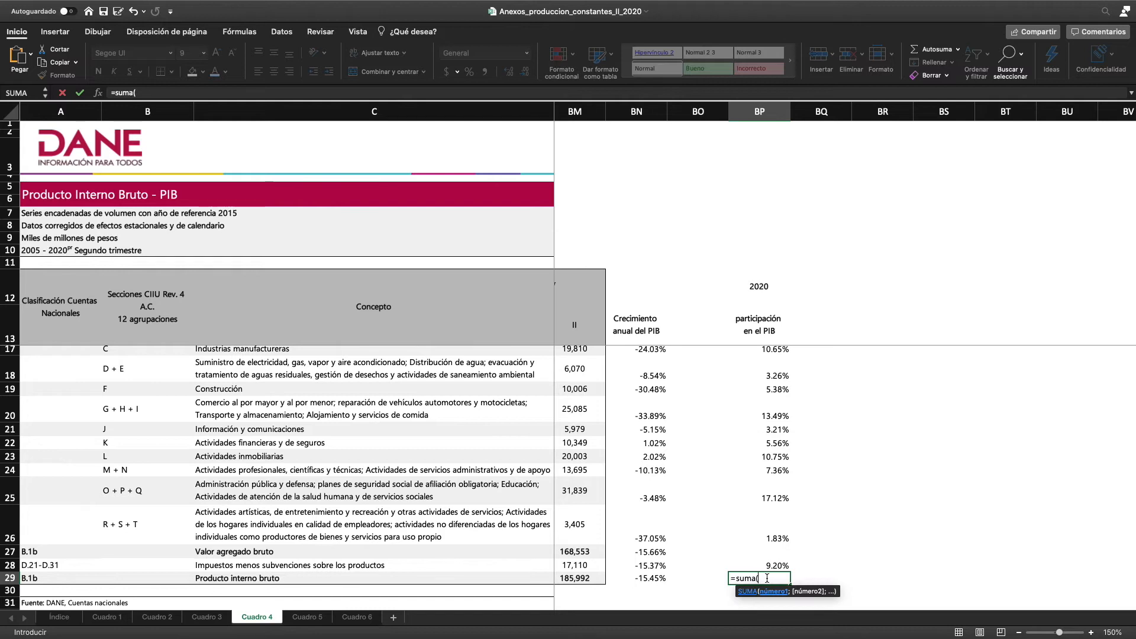
left_click_drag(766, 564, 781, 358)
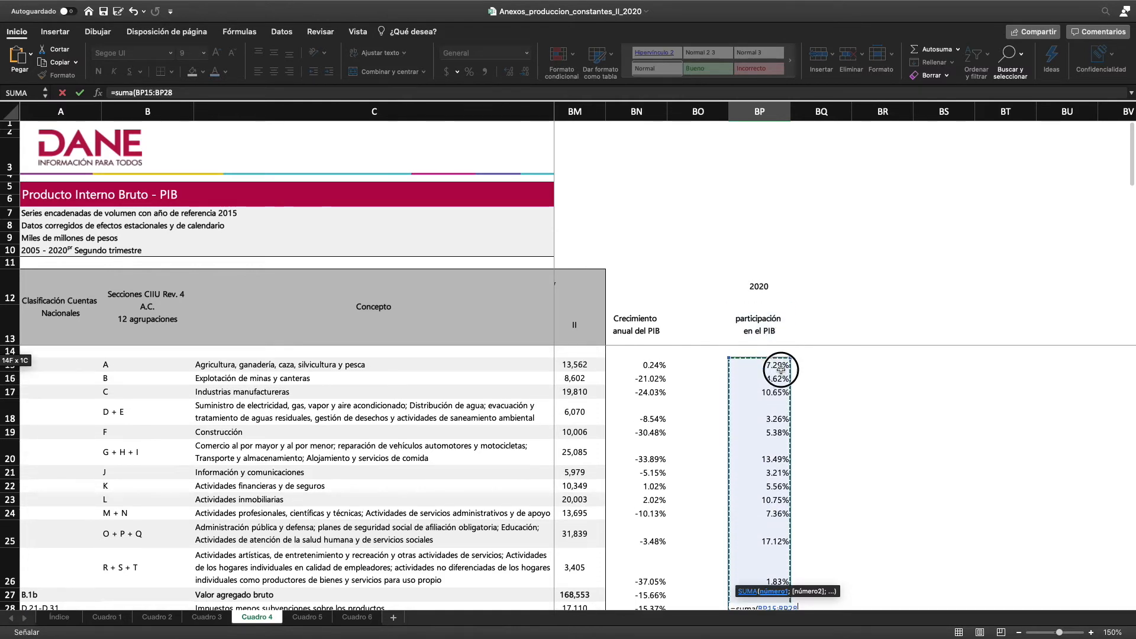
key("Return")
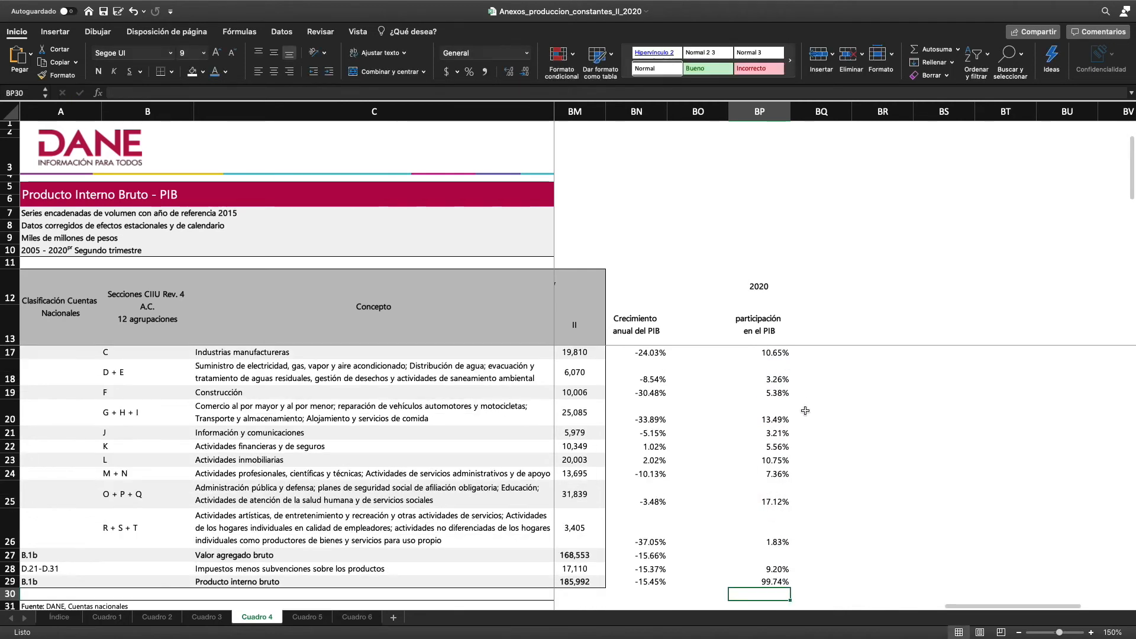
left_click(756, 576)
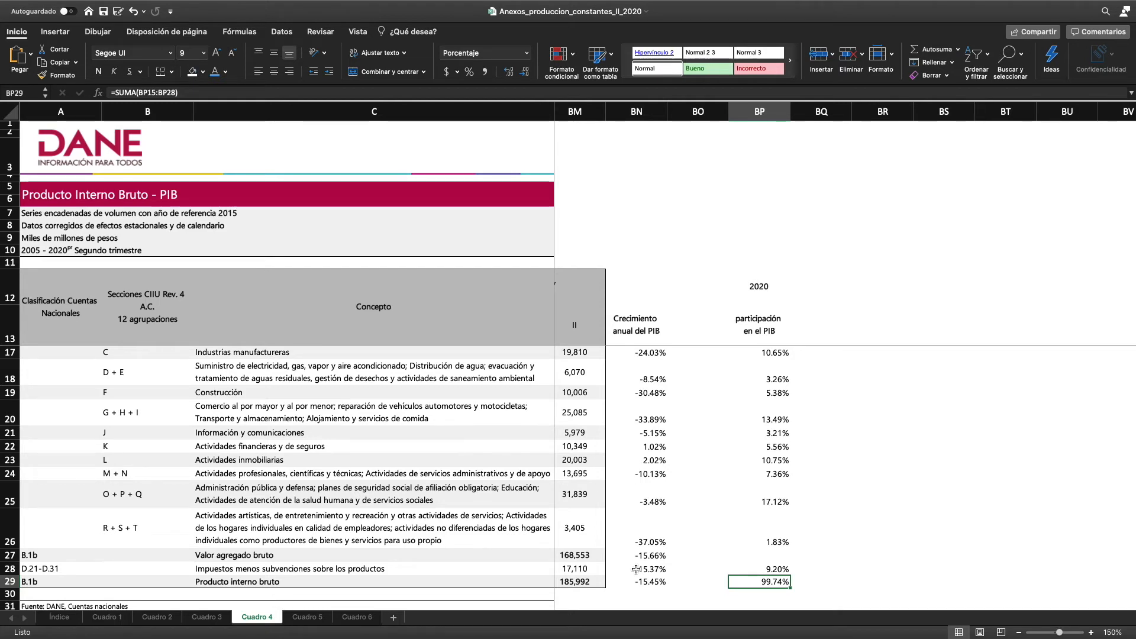
left_click(524, 71)
left_click(524, 71)
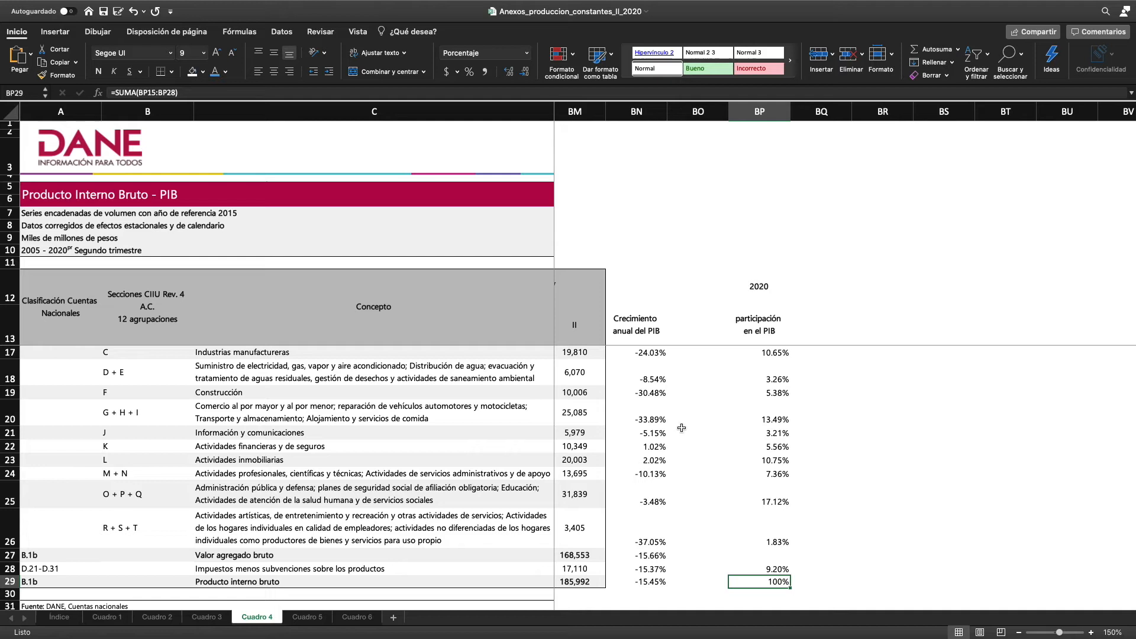
Enter the period 2019-2020 in BN12 above the annual PIB growth heading
left_click(632, 287)
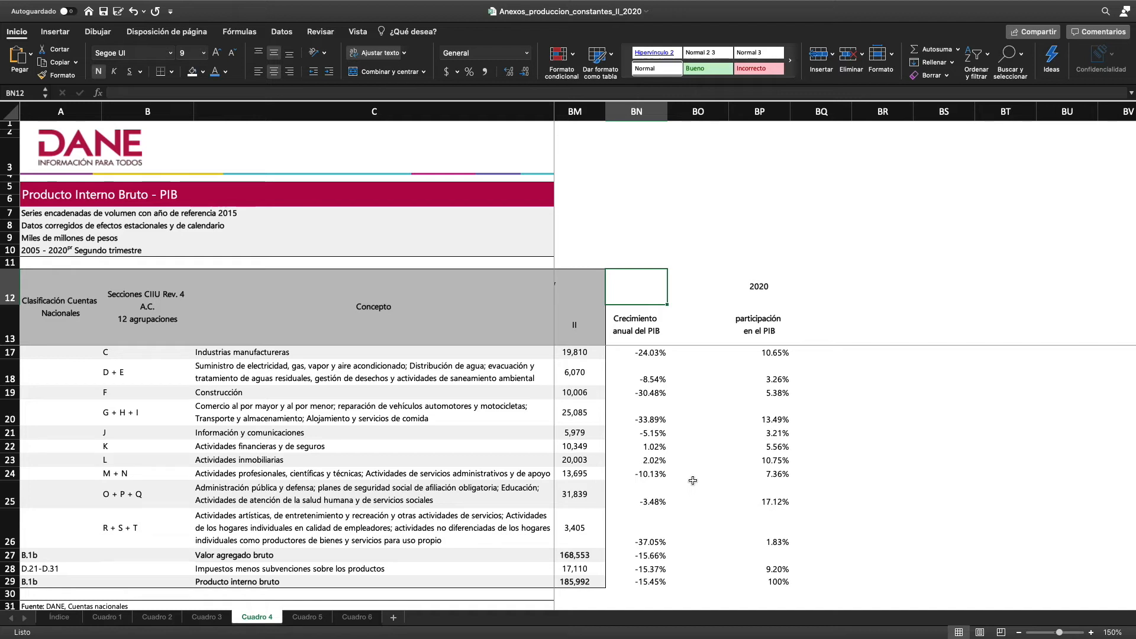
type("2019")
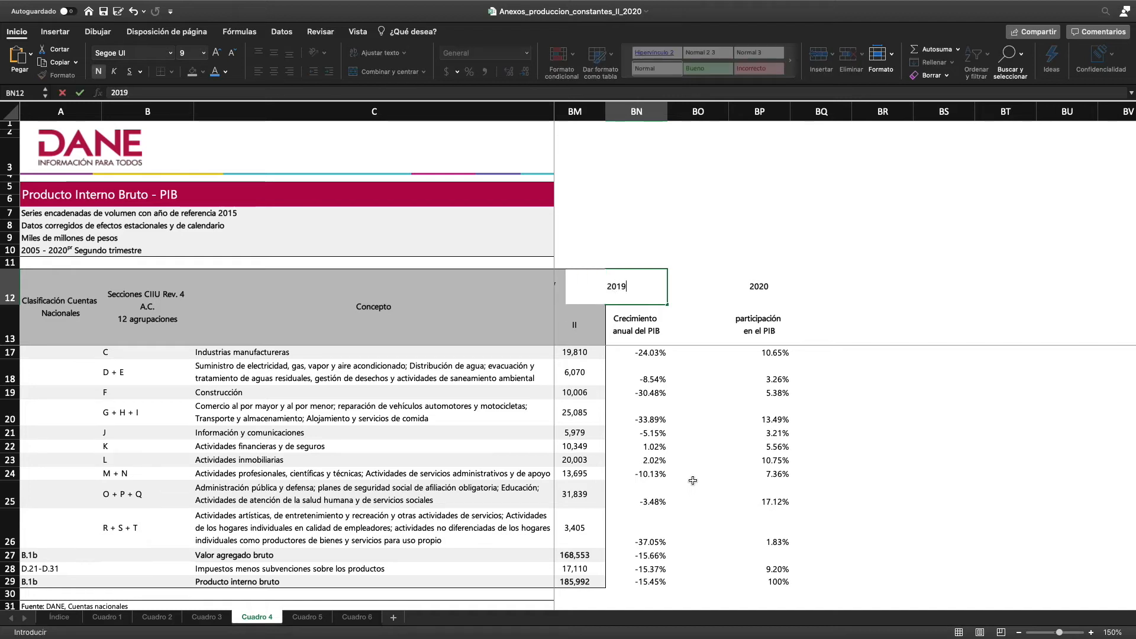
type("-2020")
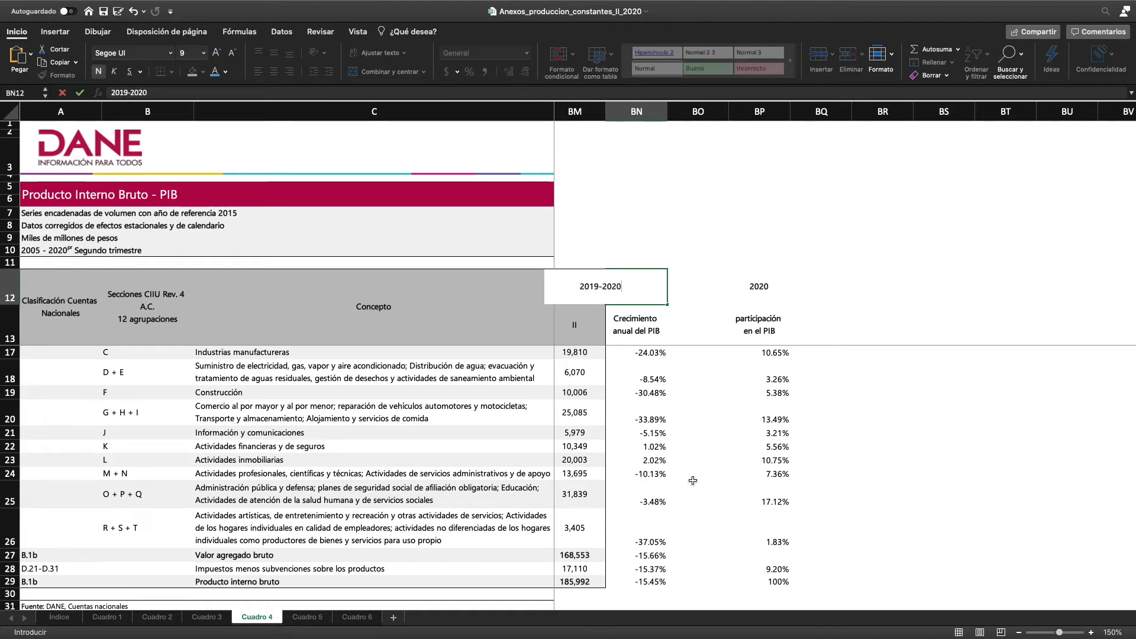
key("Return")
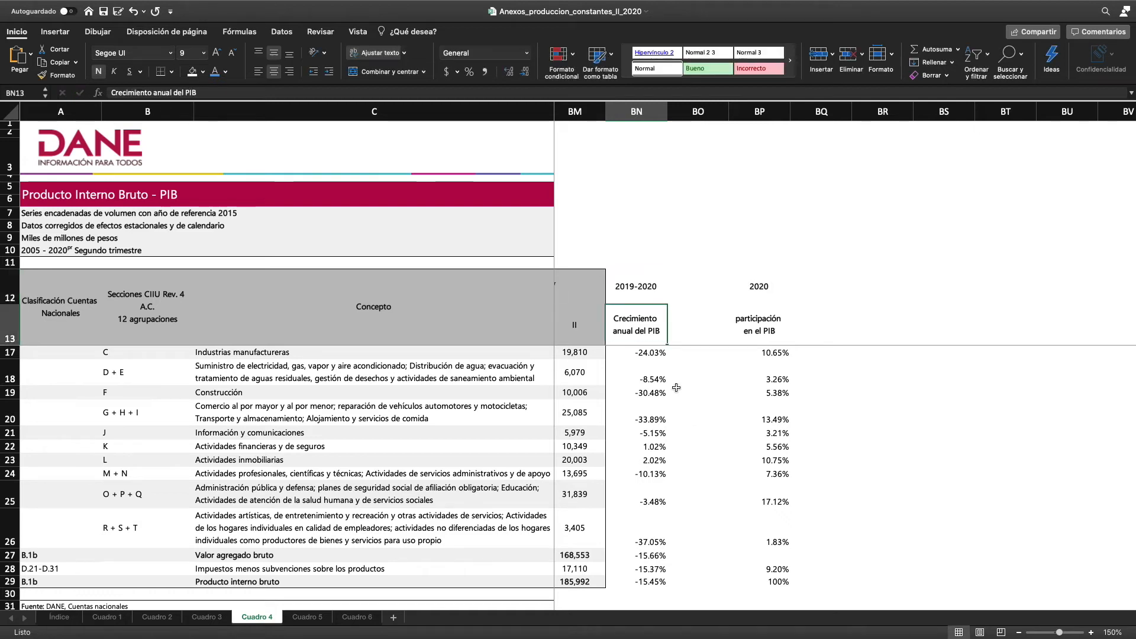
Examine the annual growth of total PIB and of activities R + S + T against the 2020 shares in rows 25 and 26
scroll(662, 461, "up", 2)
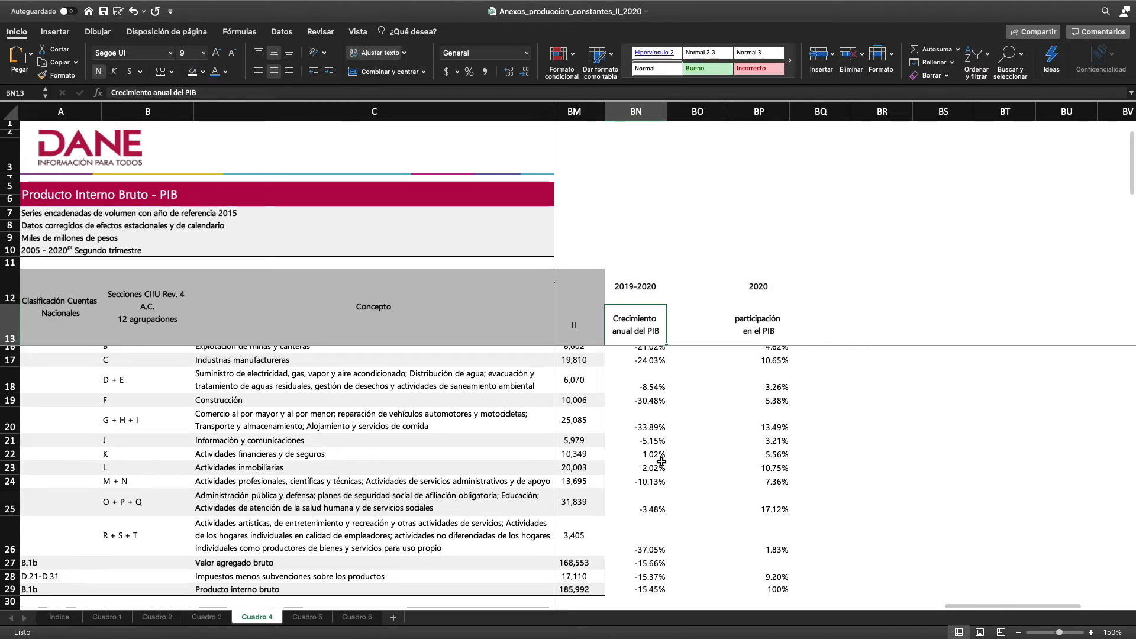
scroll(661, 503, "down", 3)
left_click(648, 575)
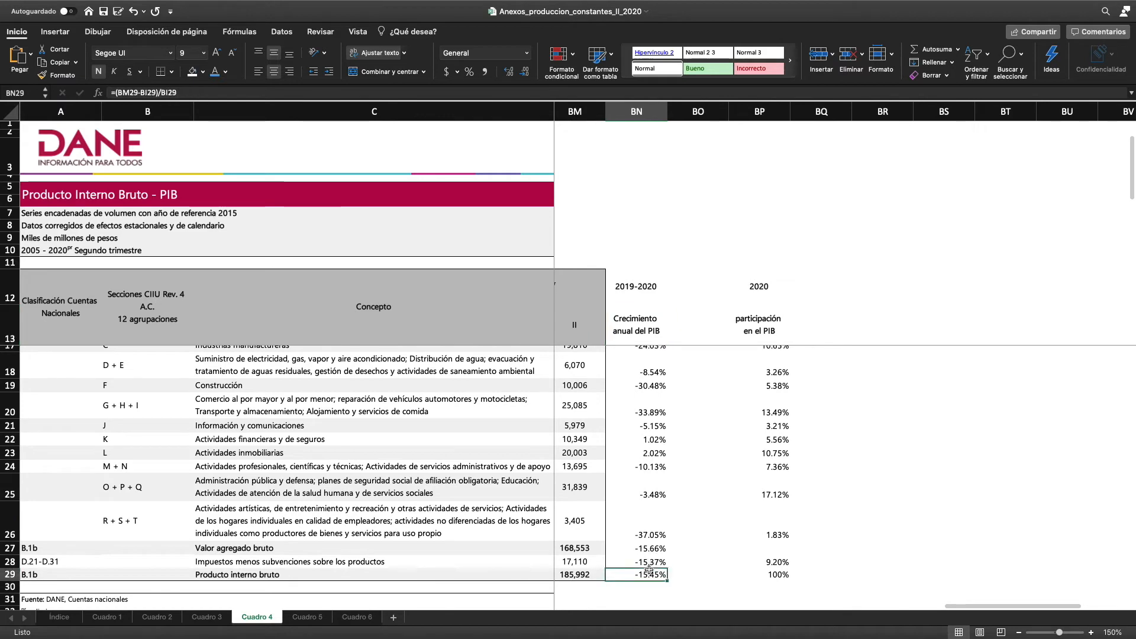
left_click(662, 529)
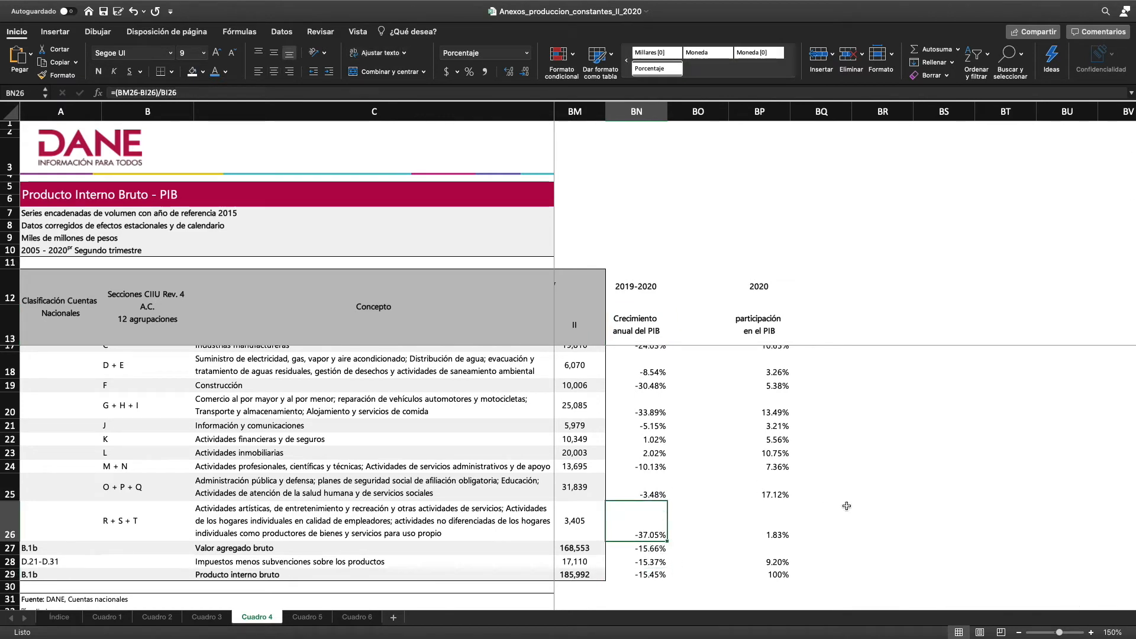
left_click(781, 524)
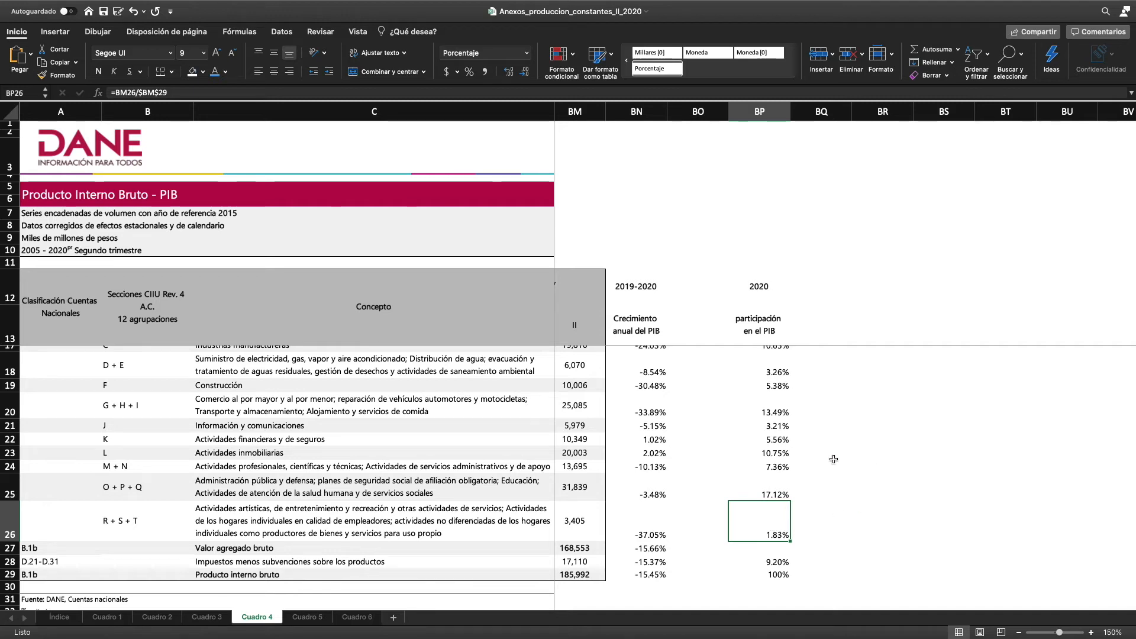
left_click(757, 496)
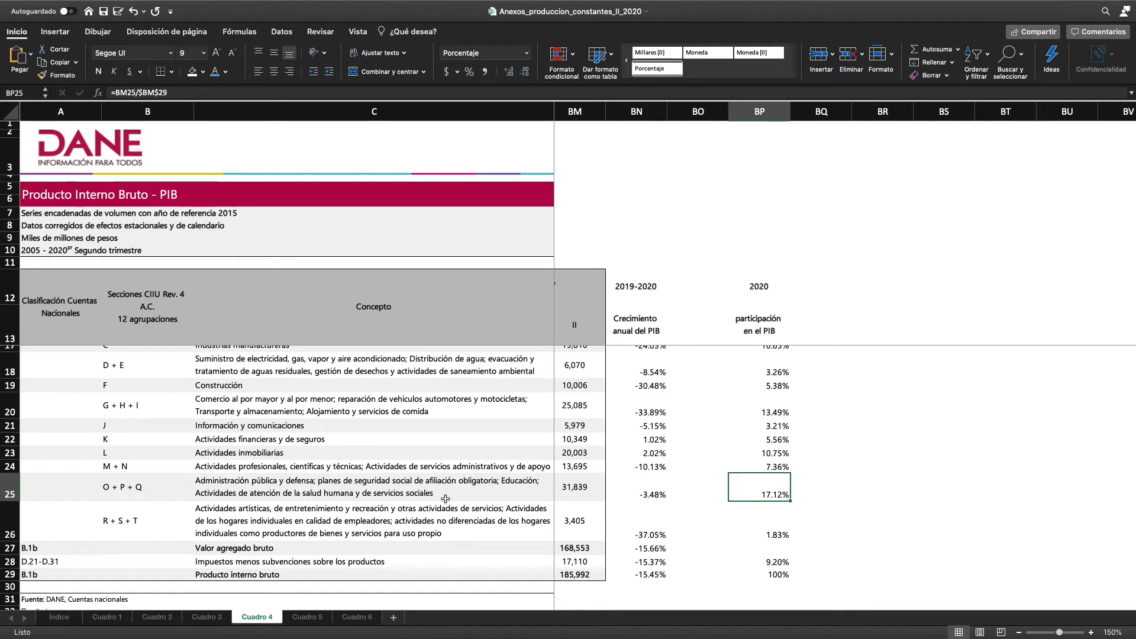
Head column BO with 2019 in BO12 and copy the "participación en el PIB" heading from BP13 into BO13
left_click(696, 284)
type("2019")
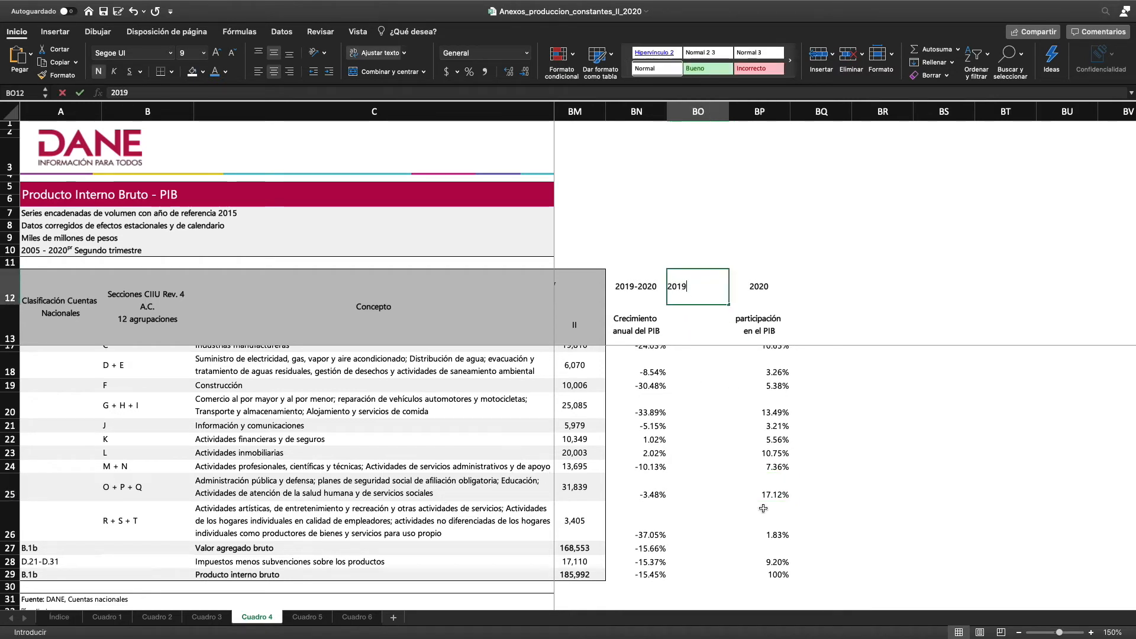
key("ctrl+Return")
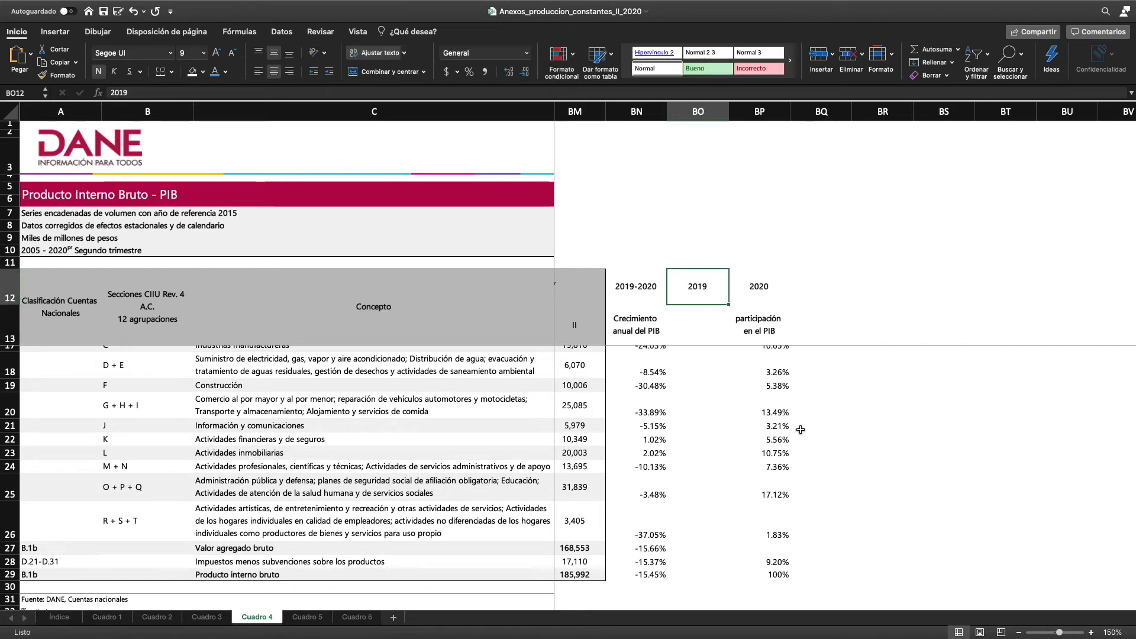
left_click(761, 331)
key("ctrl+c")
left_click(722, 327)
key("ctrl+v")
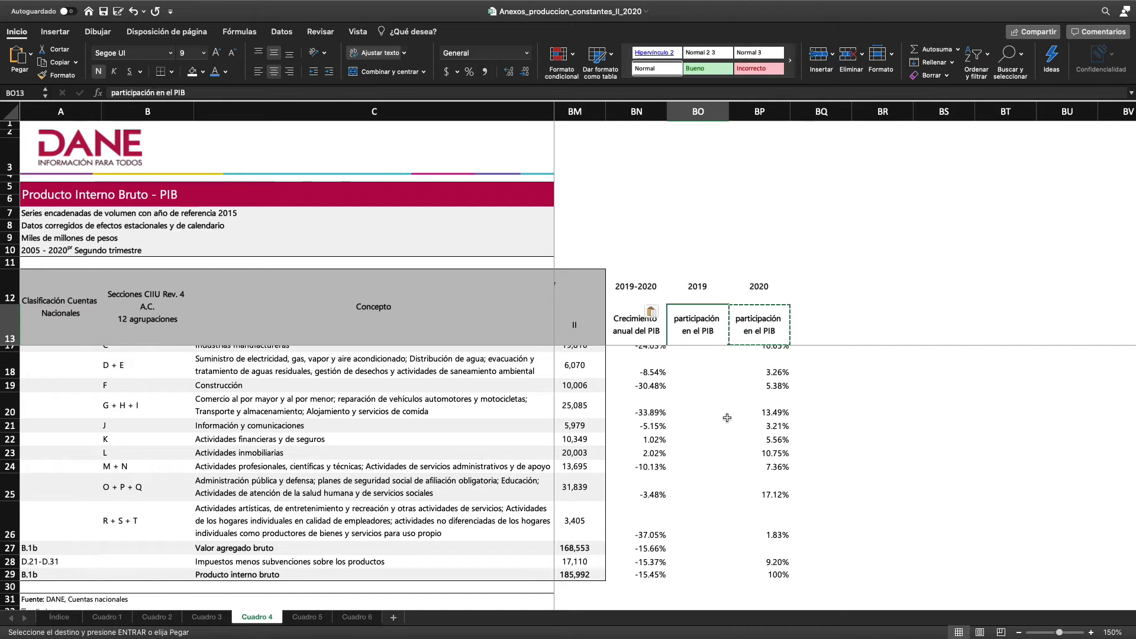
In BO15, calculate agriculture's second-quarter 2019 share of PIB as =BI15/$BI$29, keeping the total reference absolute
scroll(727, 418, "up", 3)
left_click(711, 365)
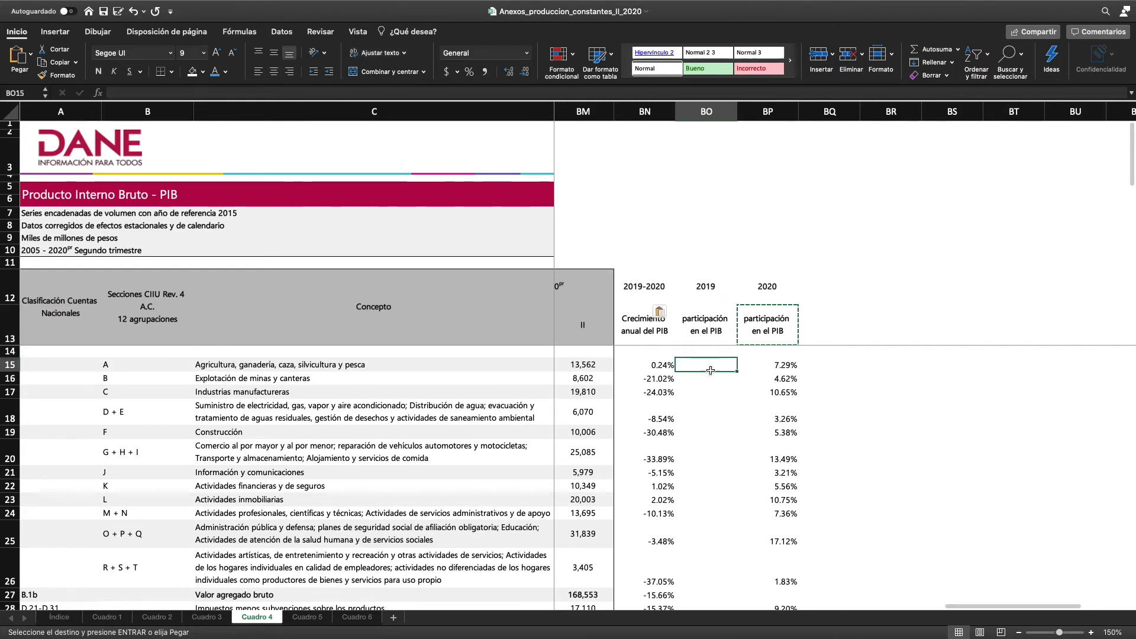
type("=")
scroll(686, 465, "left", 1)
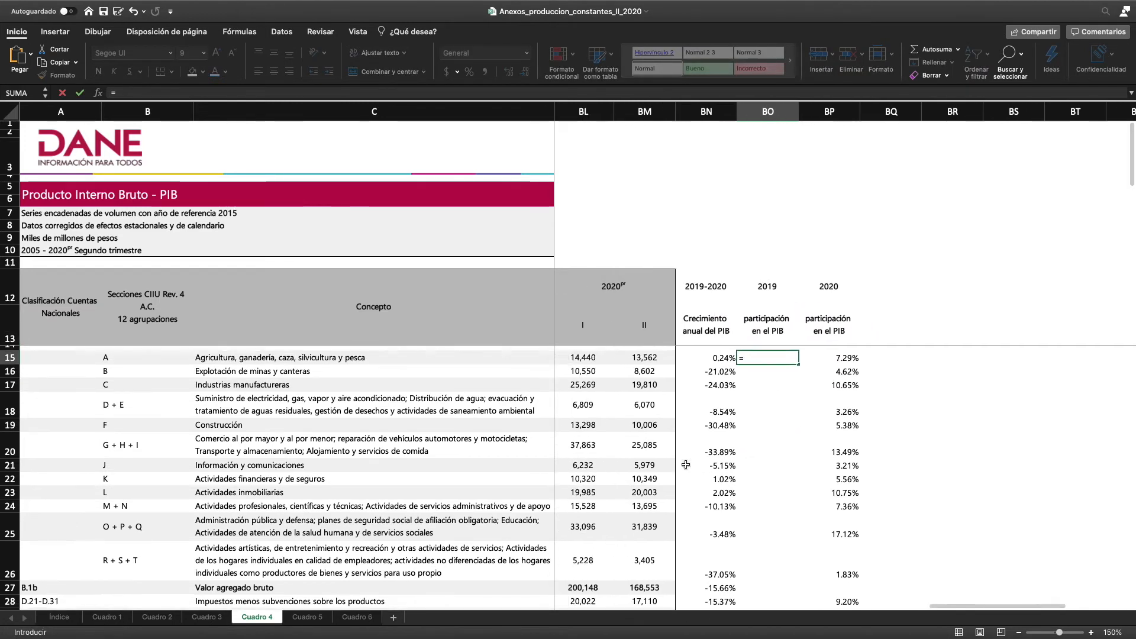
scroll(686, 465, "left", 4)
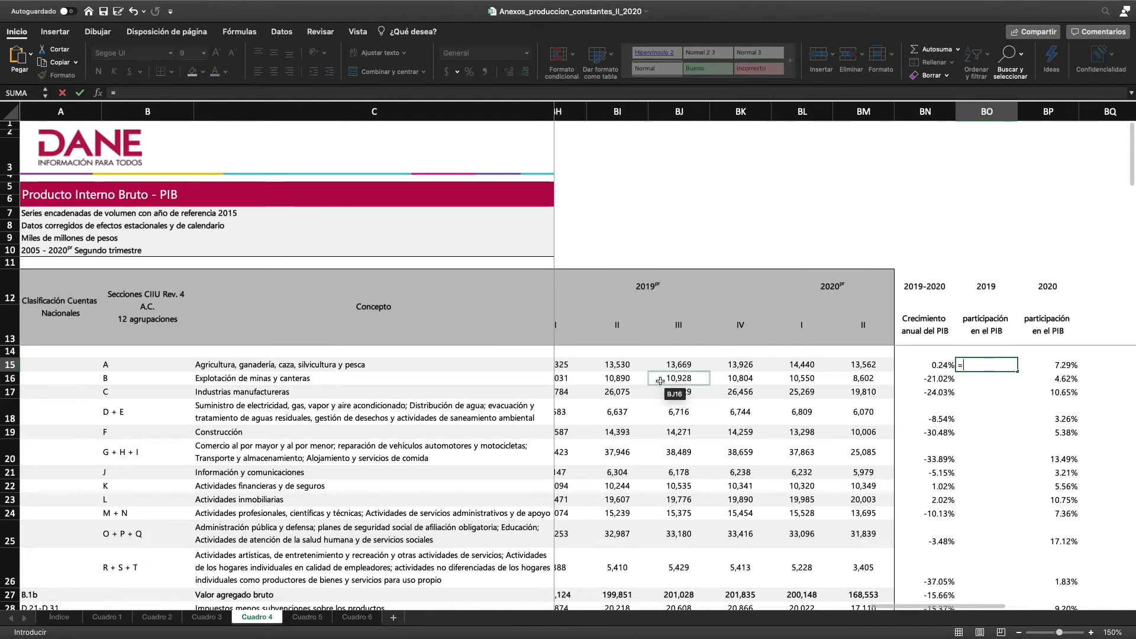
left_click(616, 366)
type("/")
scroll(712, 386, "down", 3)
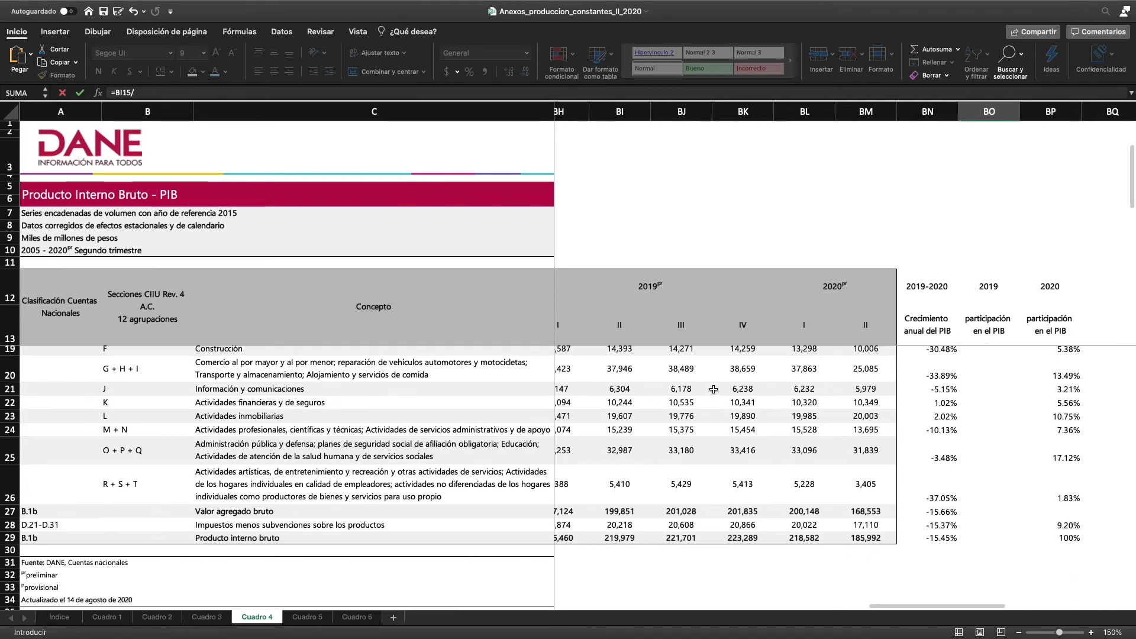
left_click(616, 539)
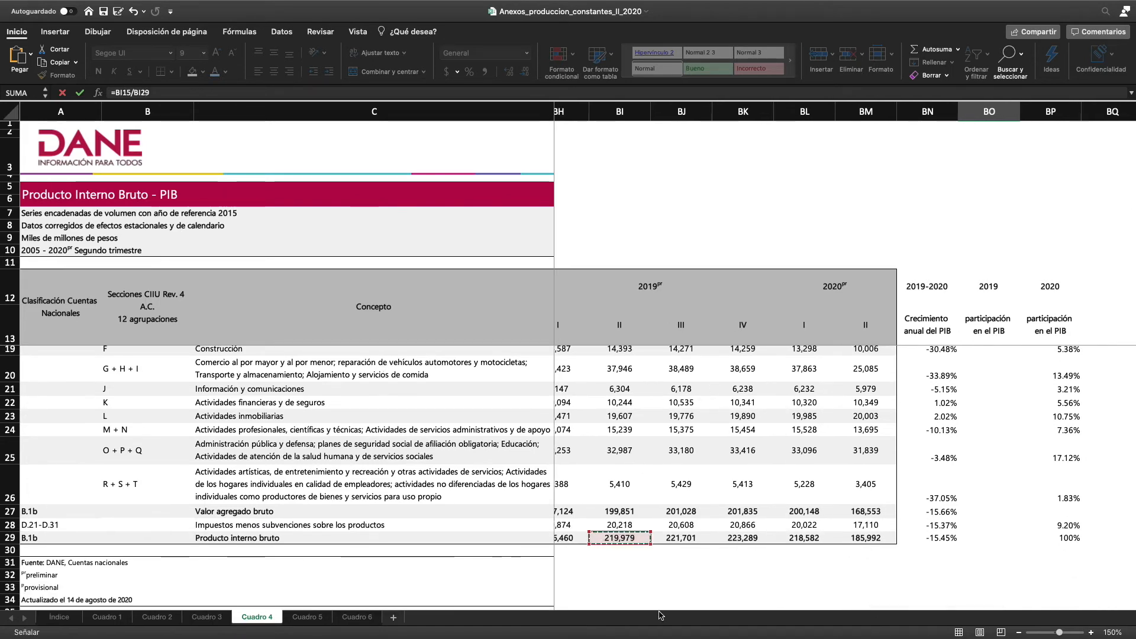
key("F4")
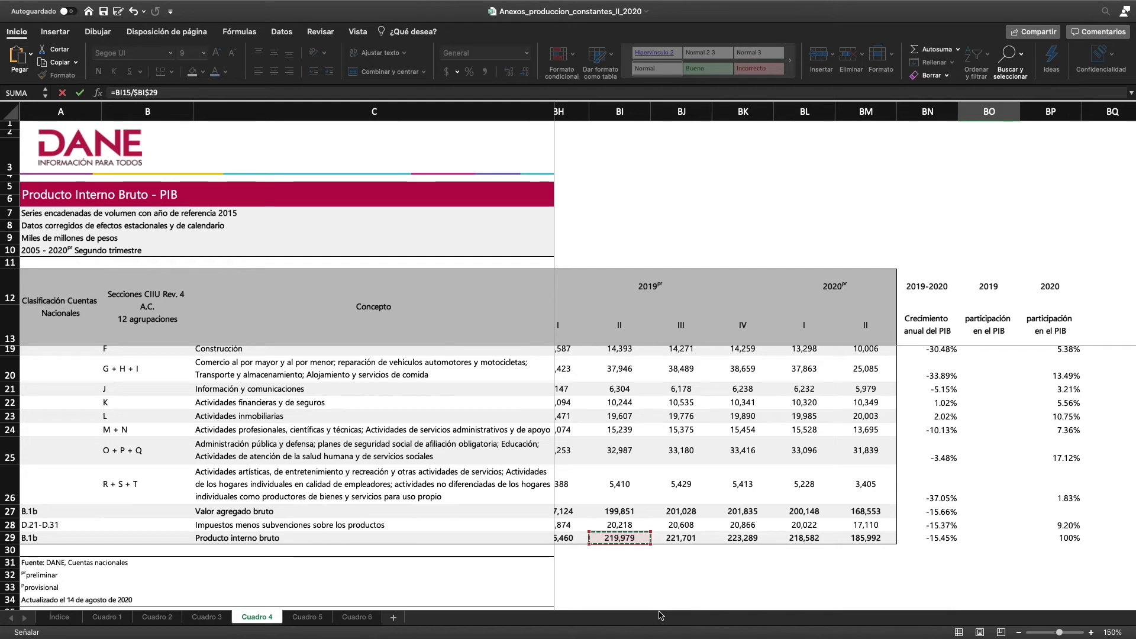
key("Return")
Format BO15 as a percentage with two decimals and fill its share formula down through BO28
scroll(989, 368, "up", 2)
left_click(989, 365)
left_click(469, 72)
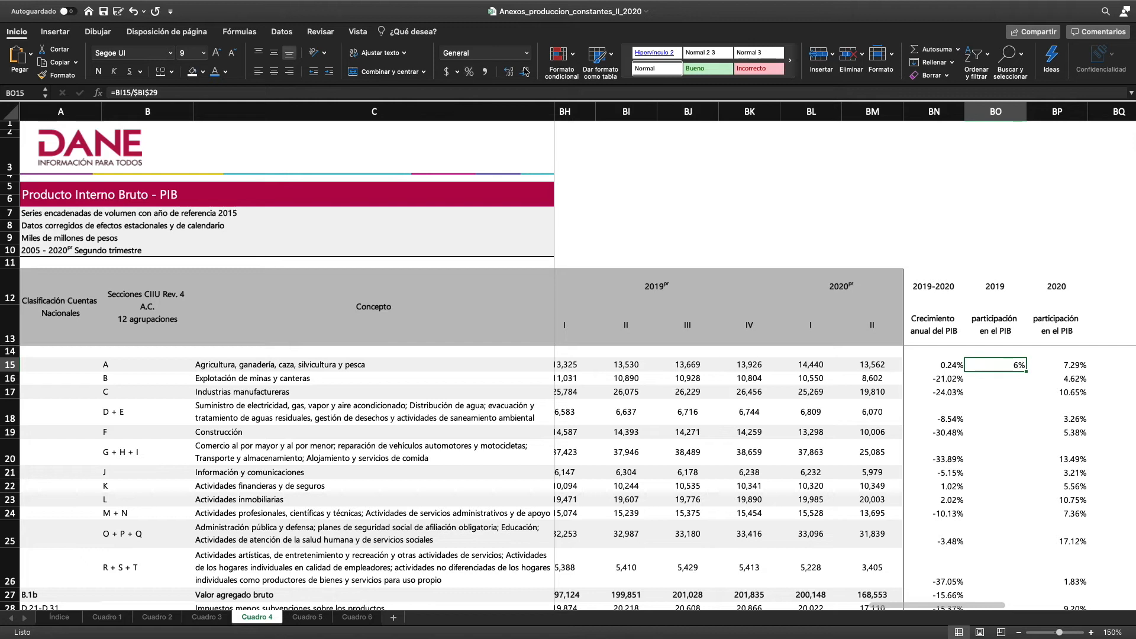
left_click(514, 74)
left_click(515, 75)
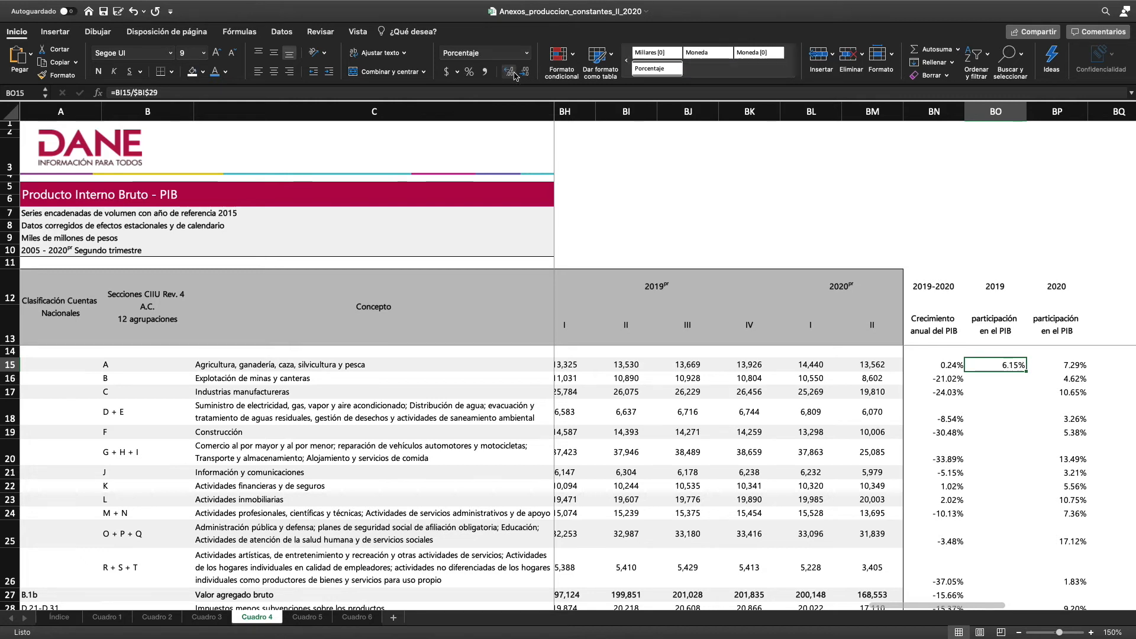
left_click_drag(1027, 371, 1026, 395)
scroll(1026, 396, "up", 1)
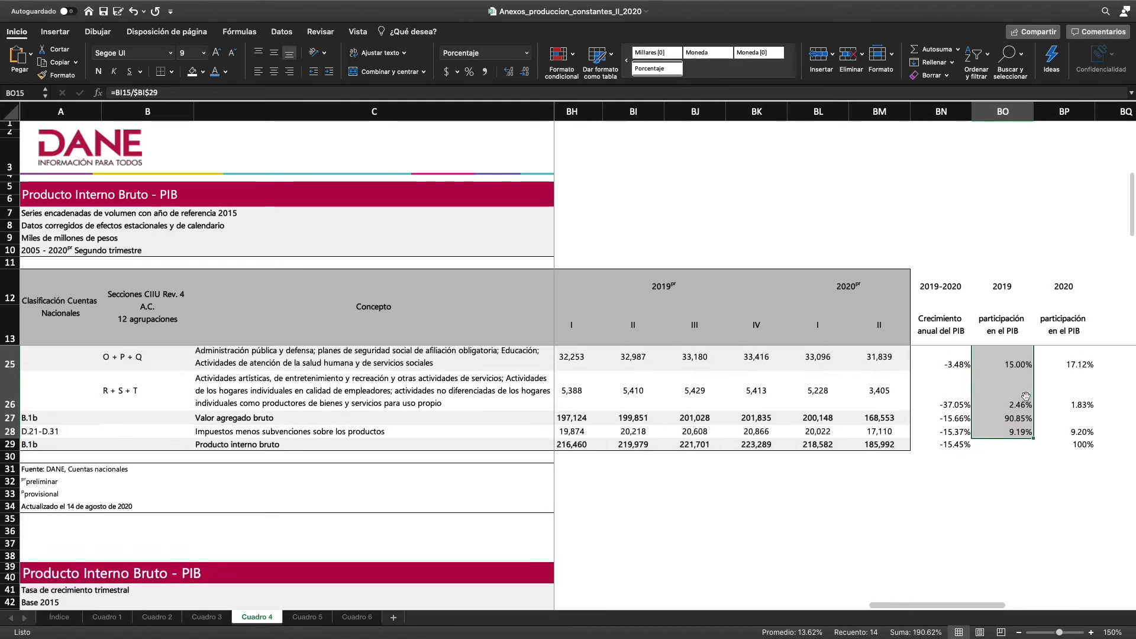
Clear the gross value added share in BO27 and copy the total formula from BP29 into BO29
left_click(1011, 425)
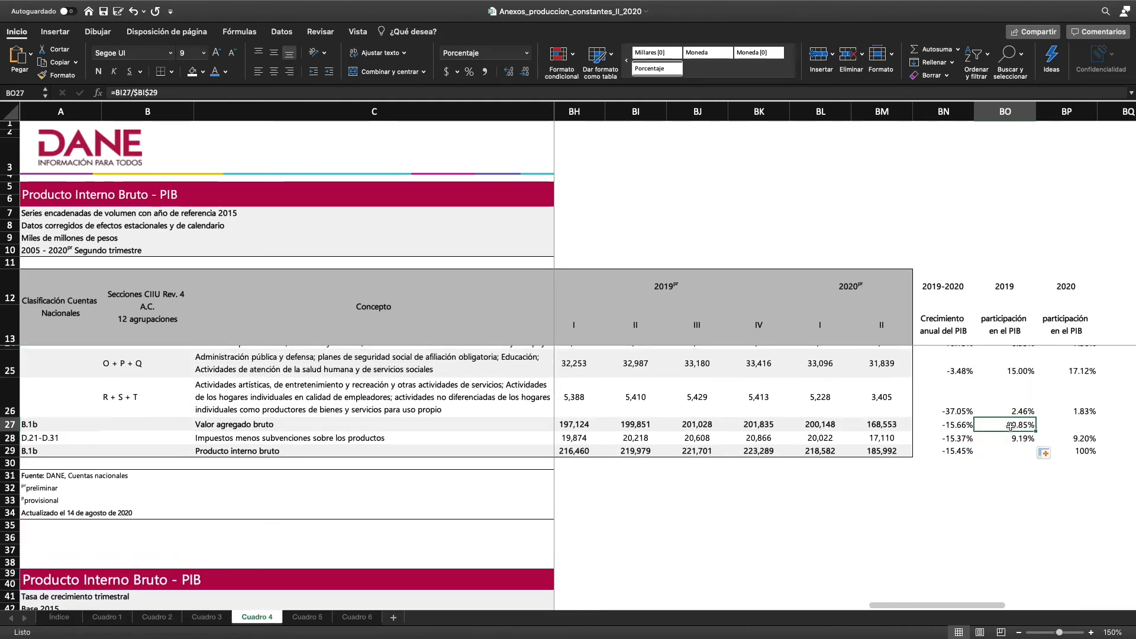
key("Delete")
left_click(1087, 448)
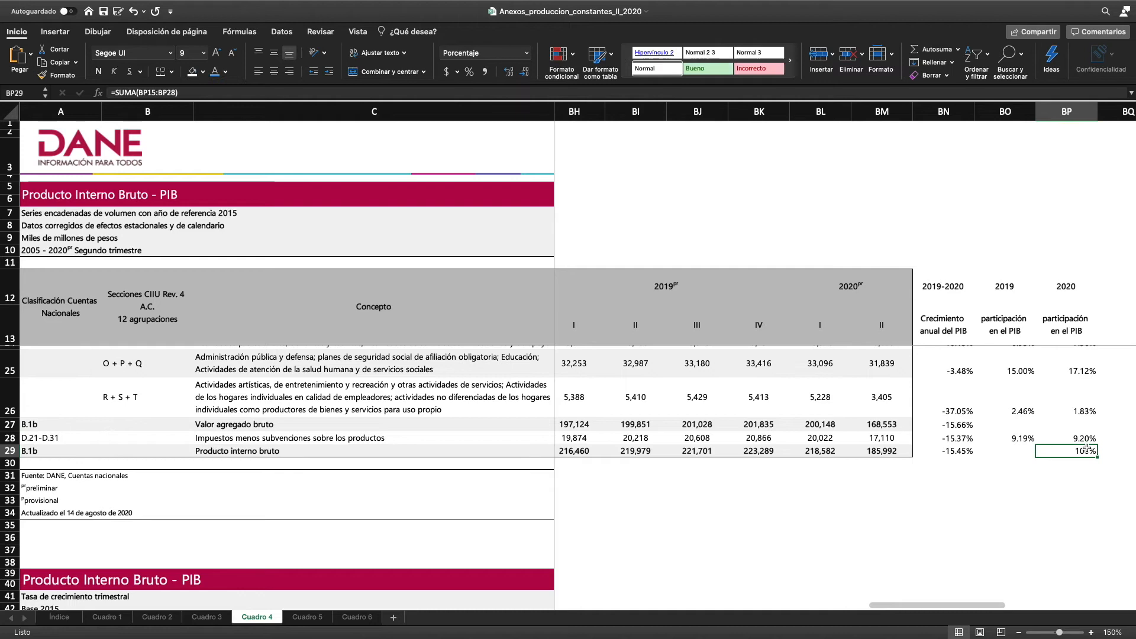
key("ctrl+c")
left_click(1006, 451)
key("ctrl+v")
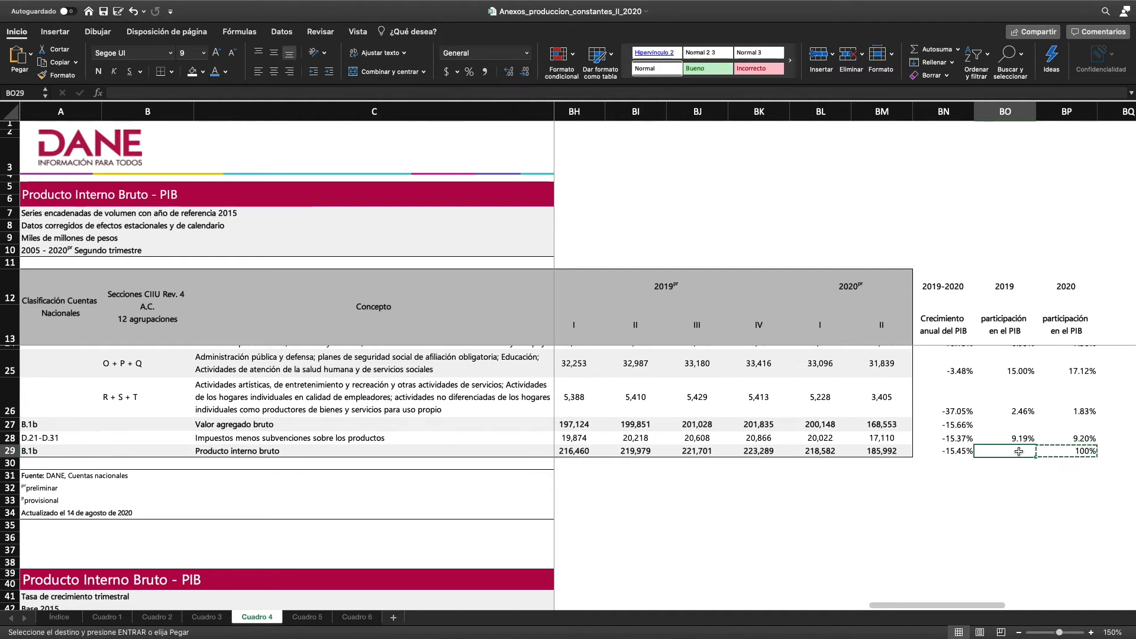
Show the 2019 total share in BO29 with two decimals
scroll(1024, 481, "up", 3)
scroll(1024, 481, "right", 3)
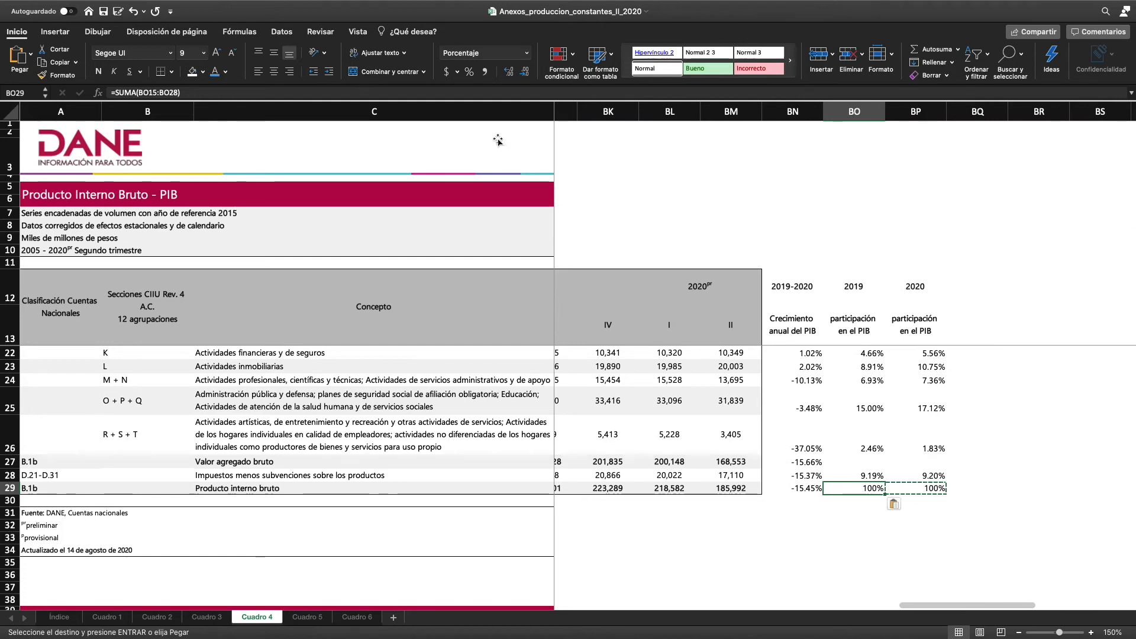
left_click(507, 73)
left_click(507, 73)
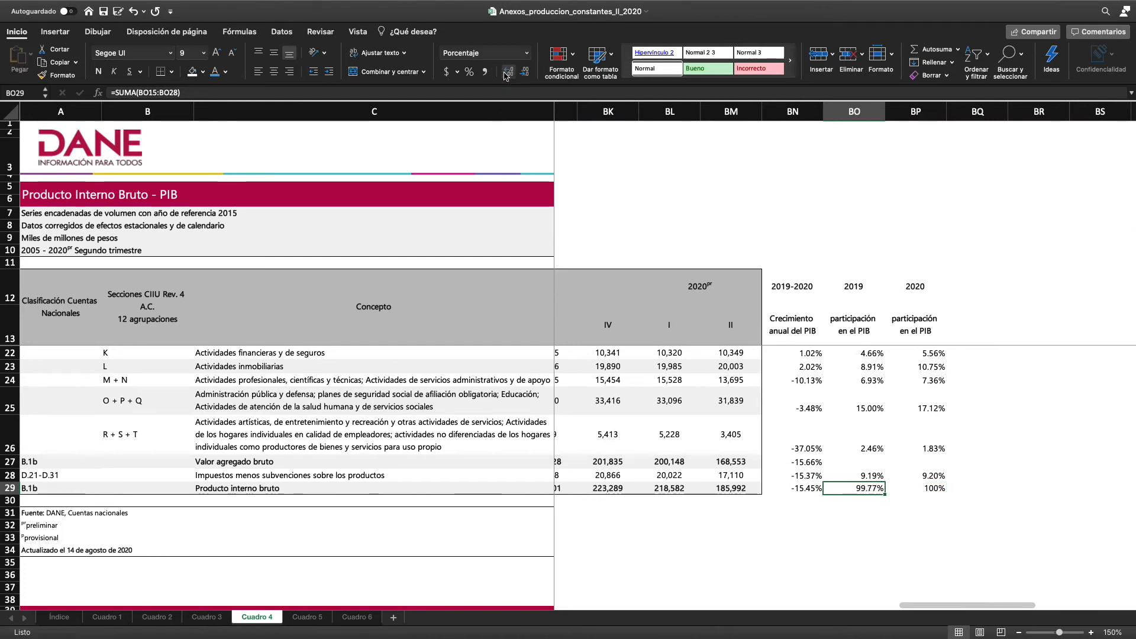
Show the 2019 PIB total share in BO29 without decimals
left_click(525, 73)
left_click(525, 74)
scroll(965, 390, "up", 5)
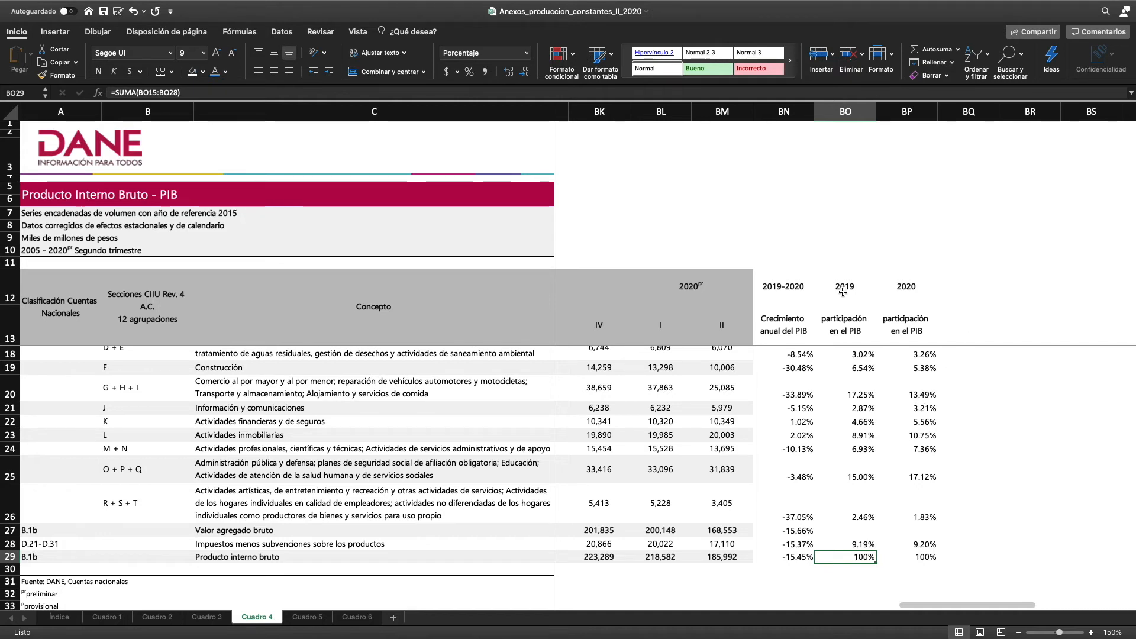
scroll(902, 576, "up", 4)
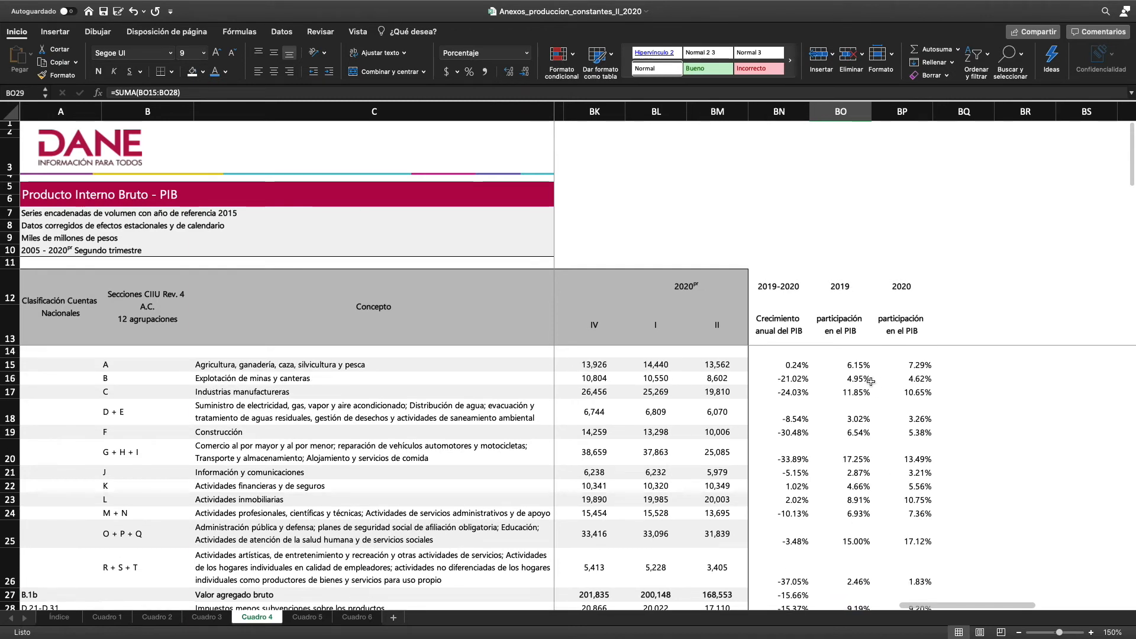
Compare the 2019 and 2020 PIB shares of each activity and check the share formula for commerce in BO20
scroll(882, 533, "down", 3)
scroll(878, 565, "up", 2)
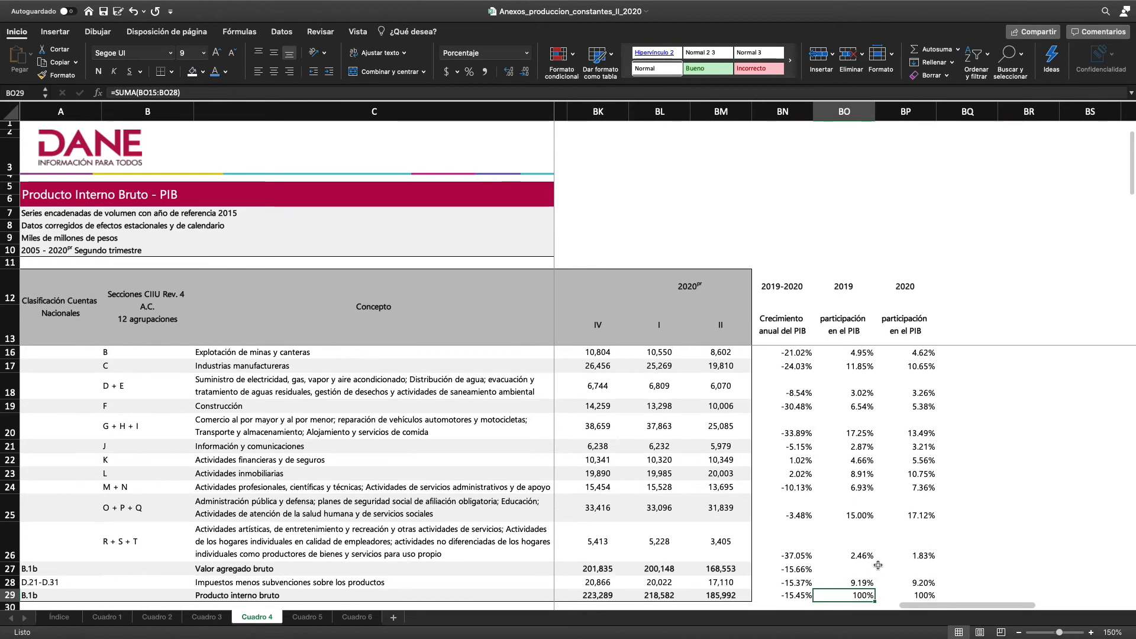
scroll(878, 565, "up", 1)
scroll(879, 565, "left", 1)
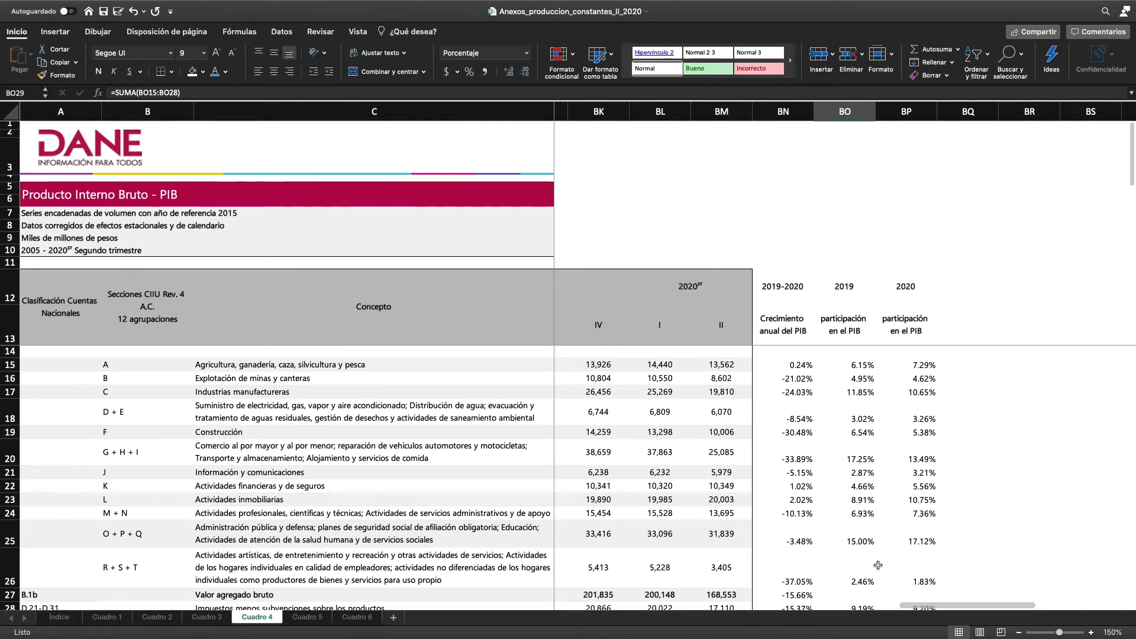
left_click(857, 458)
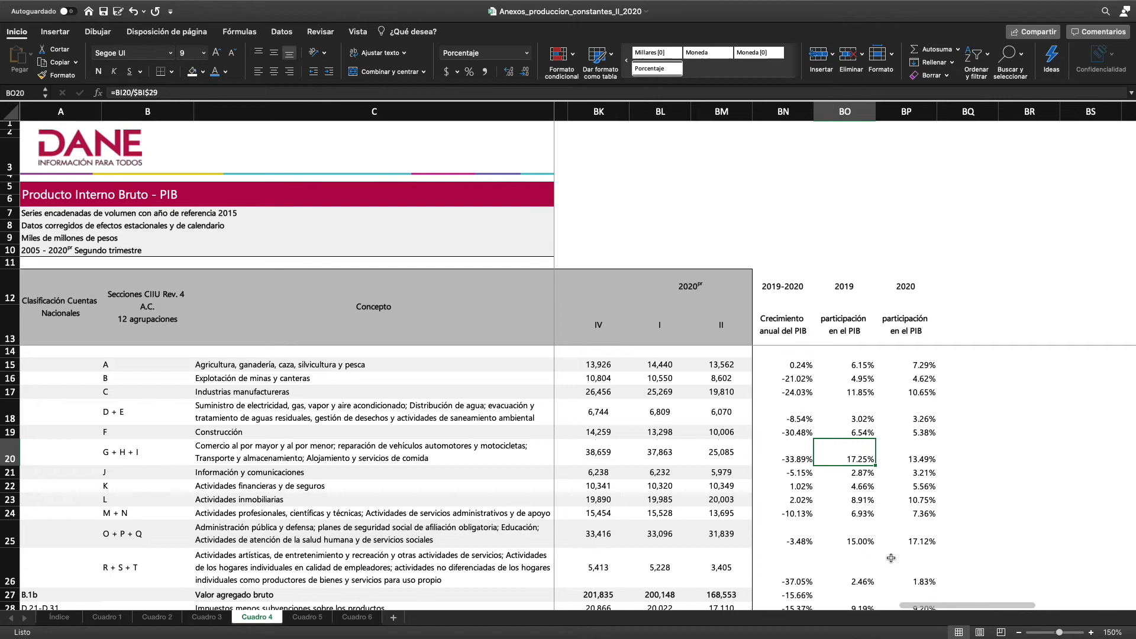
scroll(891, 558, "right", 1)
scroll(891, 558, "right", 1)
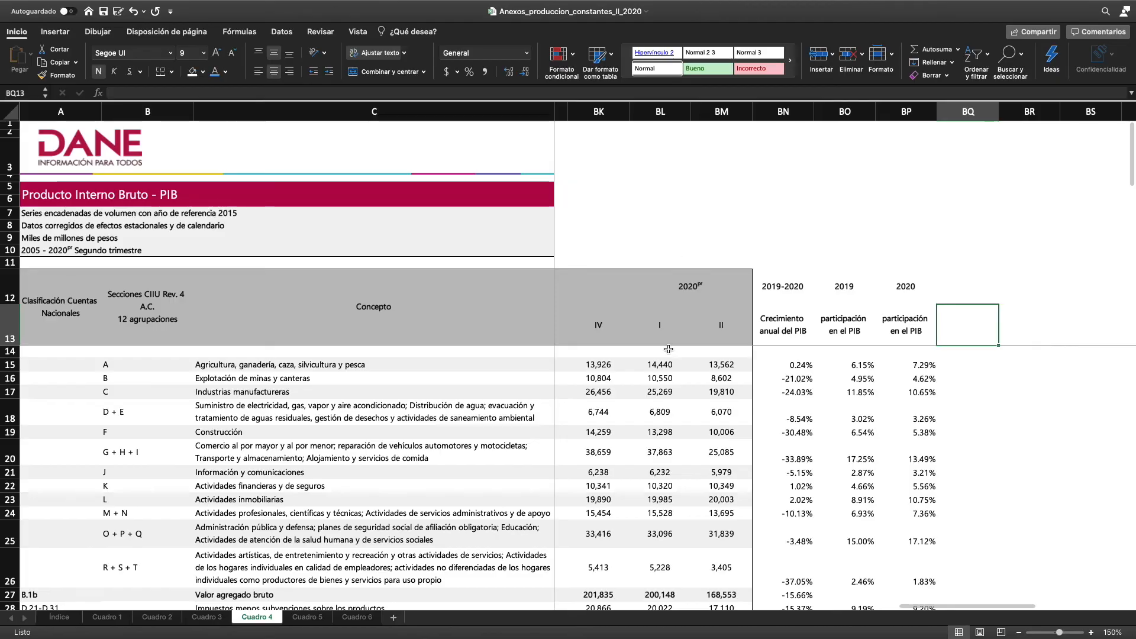
Review the 2019-2020 growth rates alongside the PIB shares, from the individual activities down to the PIB total
scroll(659, 459, "down", 2)
scroll(660, 458, "down", 2)
scroll(659, 459, "up", 1)
scroll(660, 459, "right", 1)
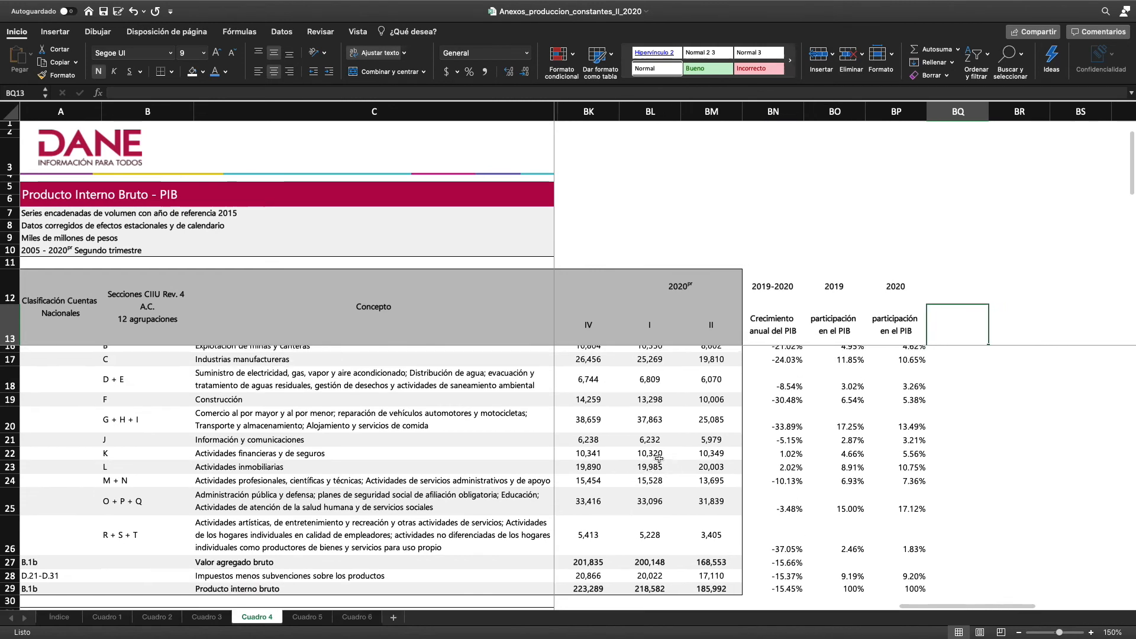
scroll(780, 459, "up", 2)
scroll(781, 460, "left", 1)
scroll(780, 459, "down", 2)
scroll(781, 459, "down", 2)
scroll(780, 459, "right", 1)
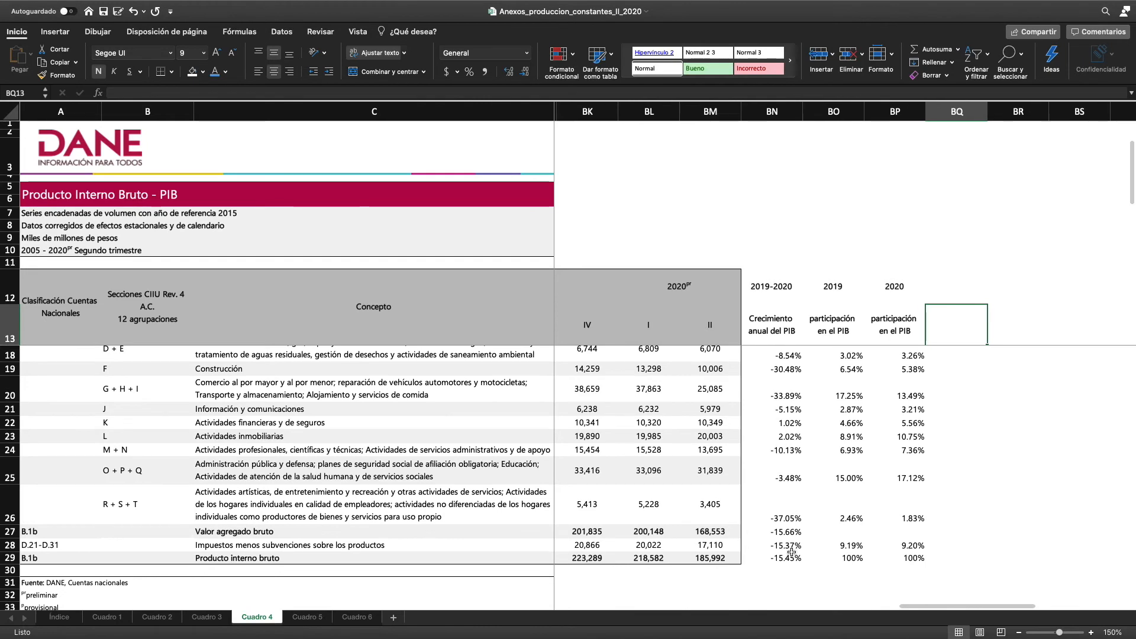
scroll(872, 428, "up", 4)
scroll(946, 429, "left", 1)
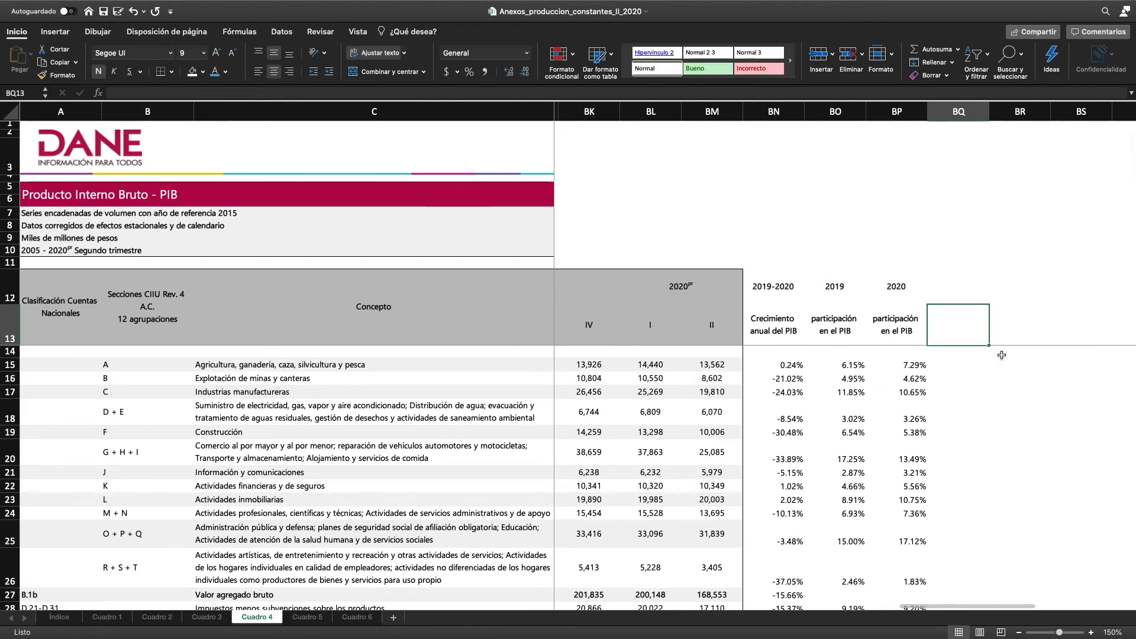
Enter the heading "Contribución del sector al crecimeinto del PIB" in BQ13, with PIB in capitals
type("Contri")
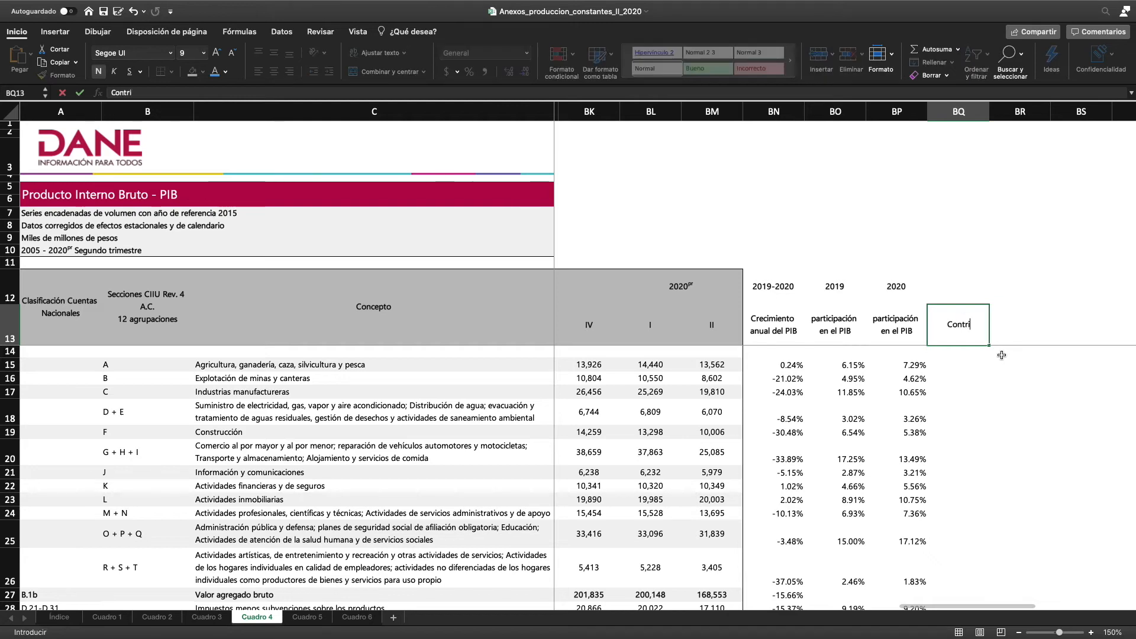
type("bución d")
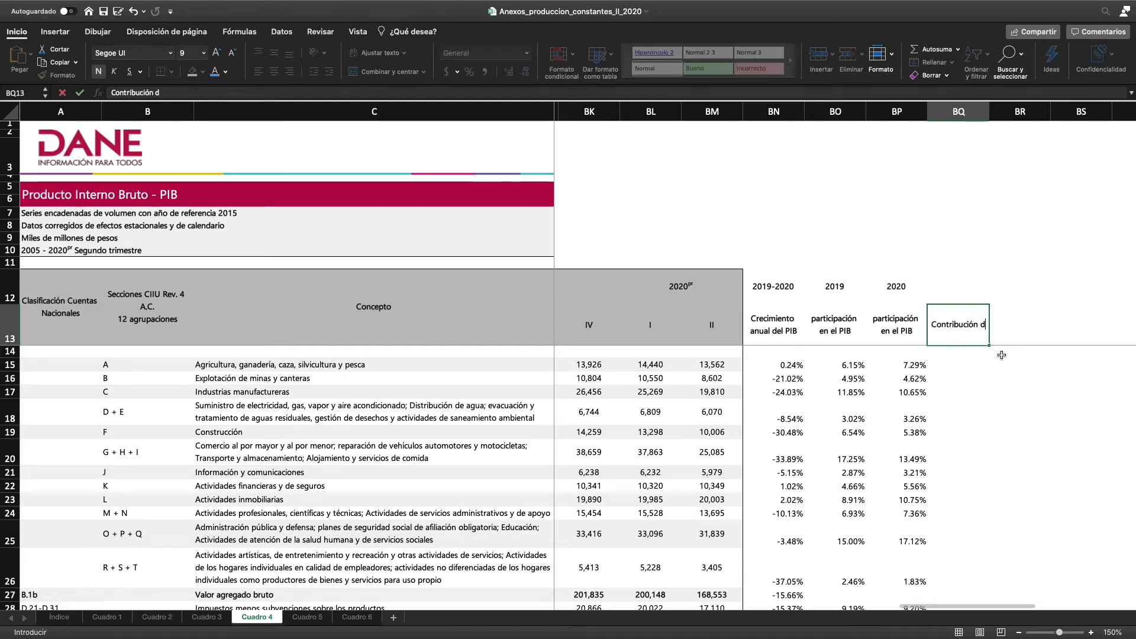
type("el secotr")
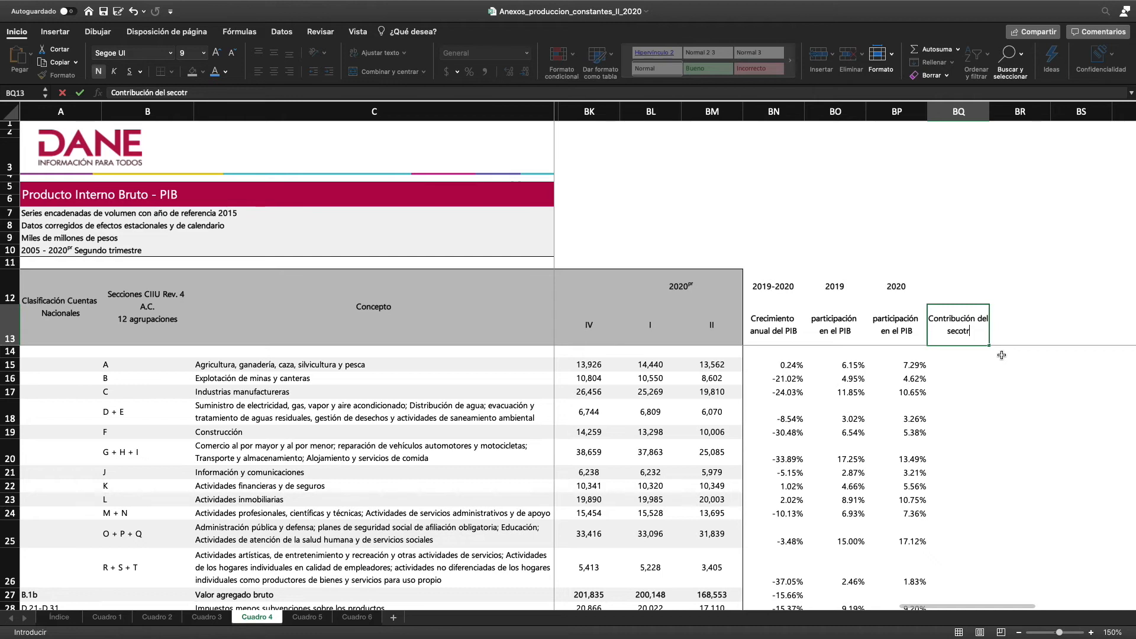
key("BackSpace")
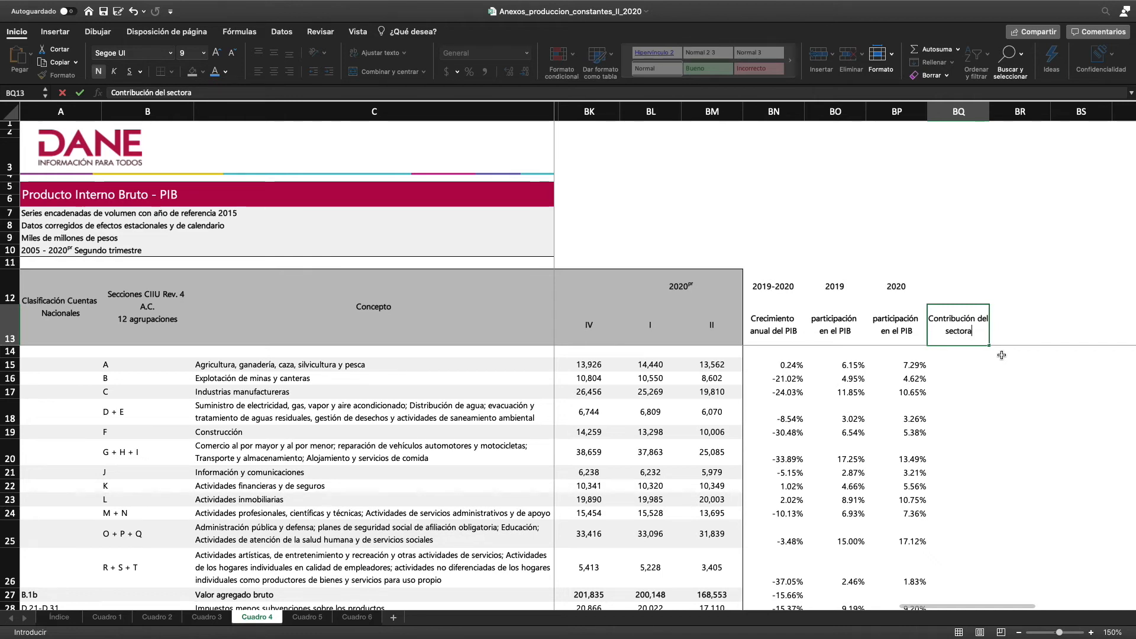
type("tor al crecimeinto del PIB")
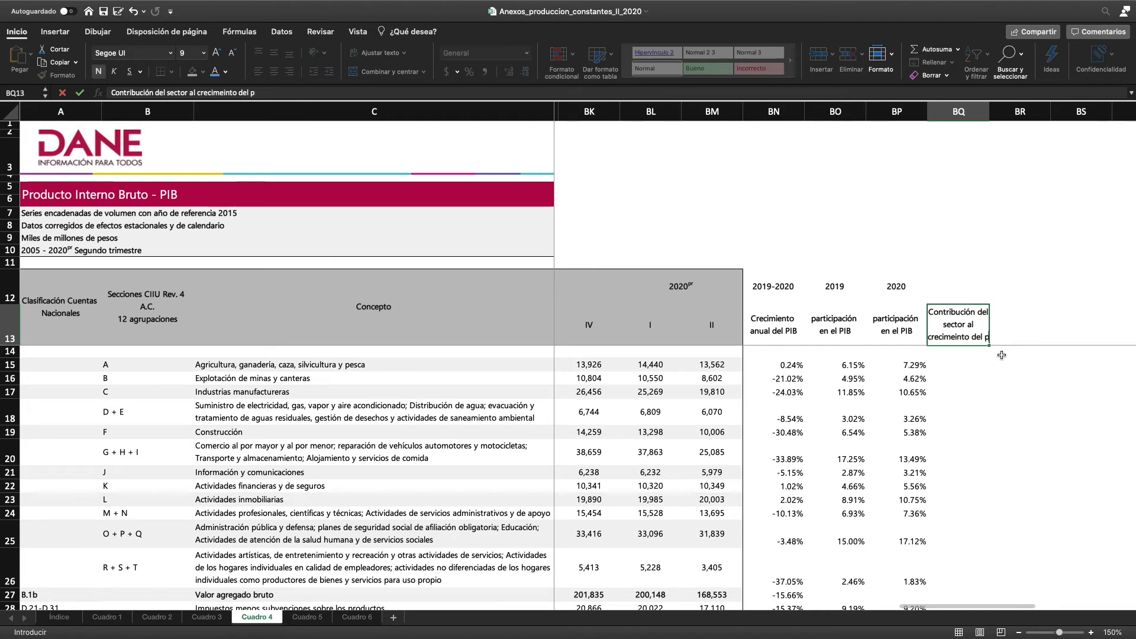
key("Return")
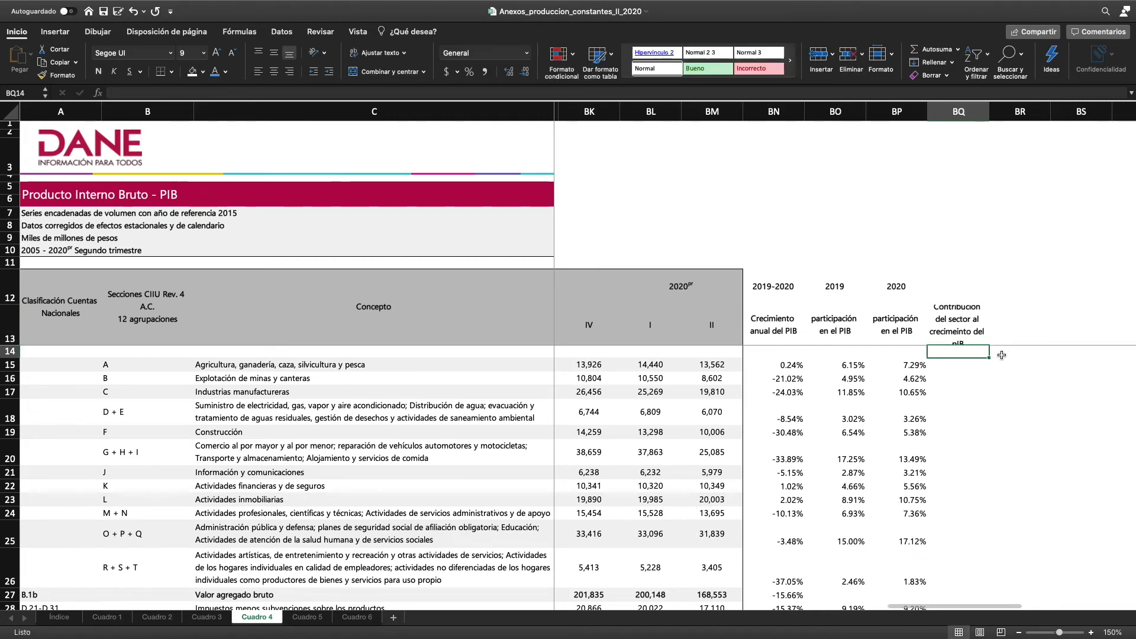
left_click(961, 331)
left_click(256, 90)
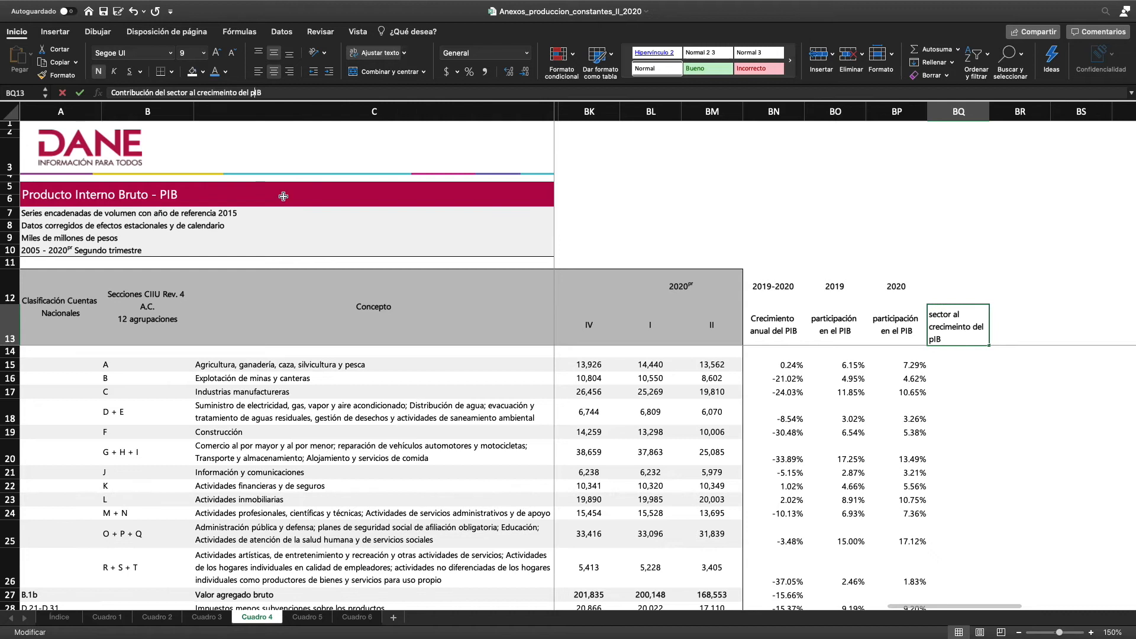
type("P")
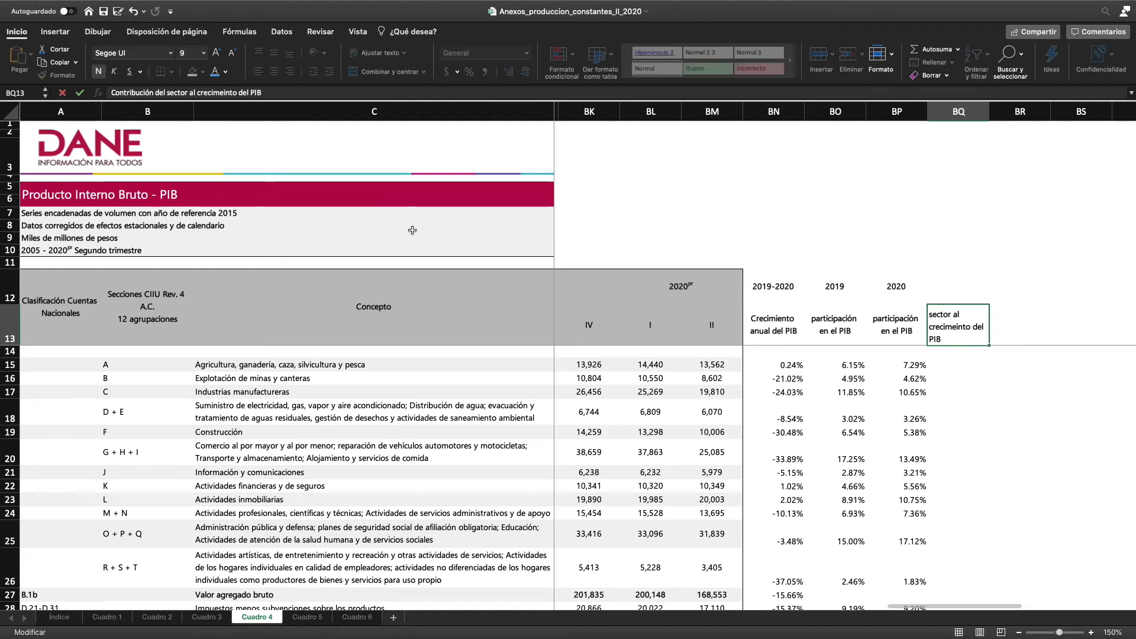
key("Return")
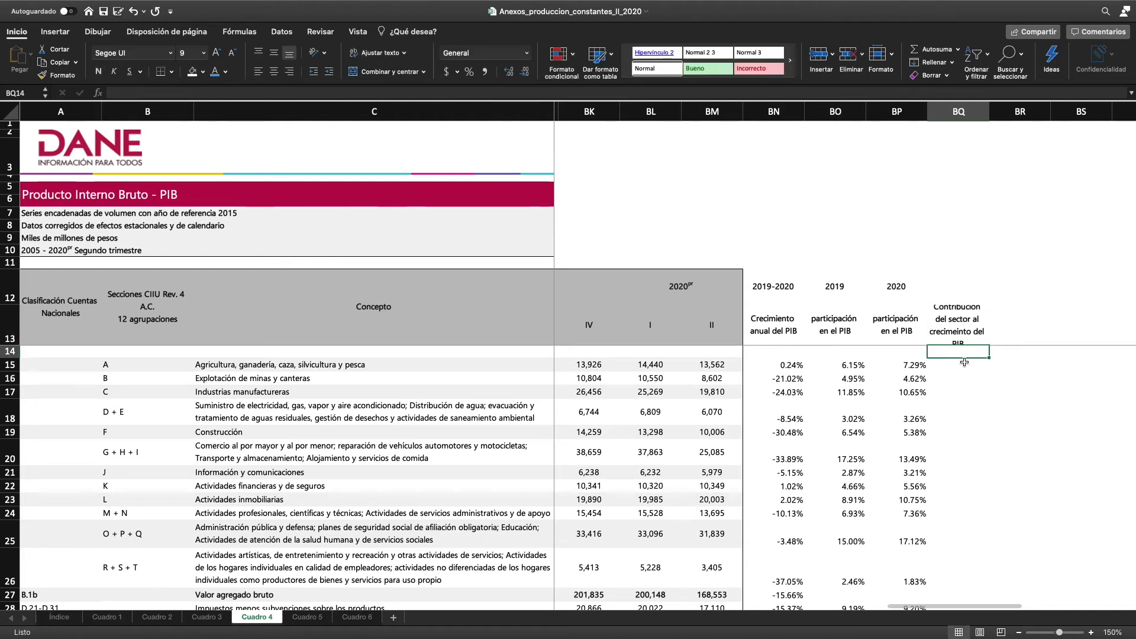
In BQ15, calculate agriculture's contribution to PIB growth as =BO15*BN15
left_click(965, 363)
type("=")
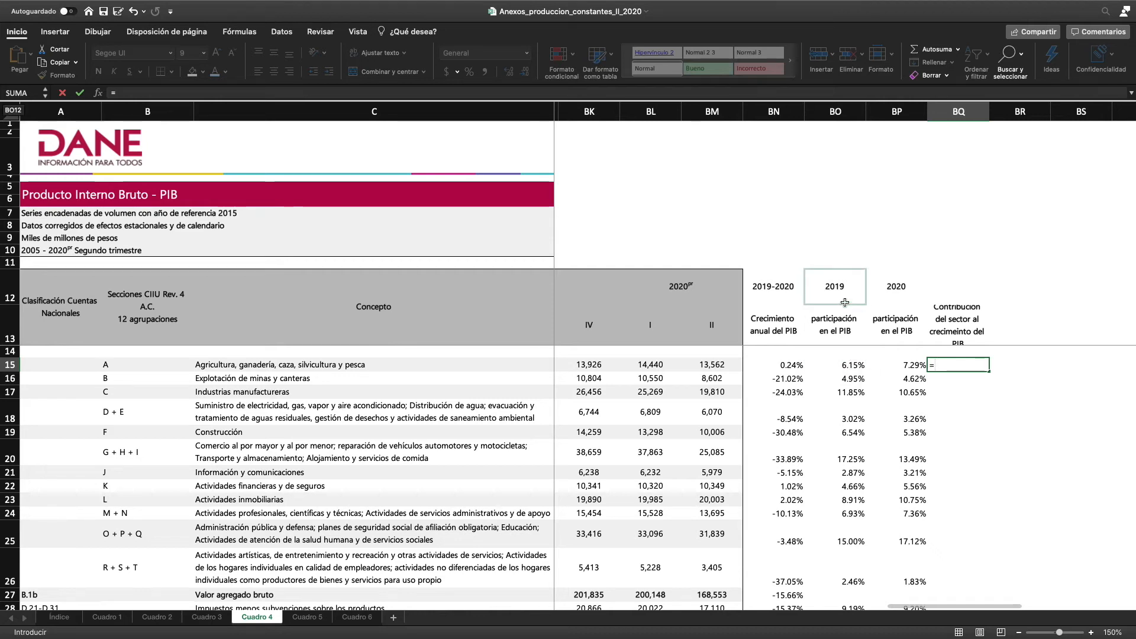
left_click(850, 366)
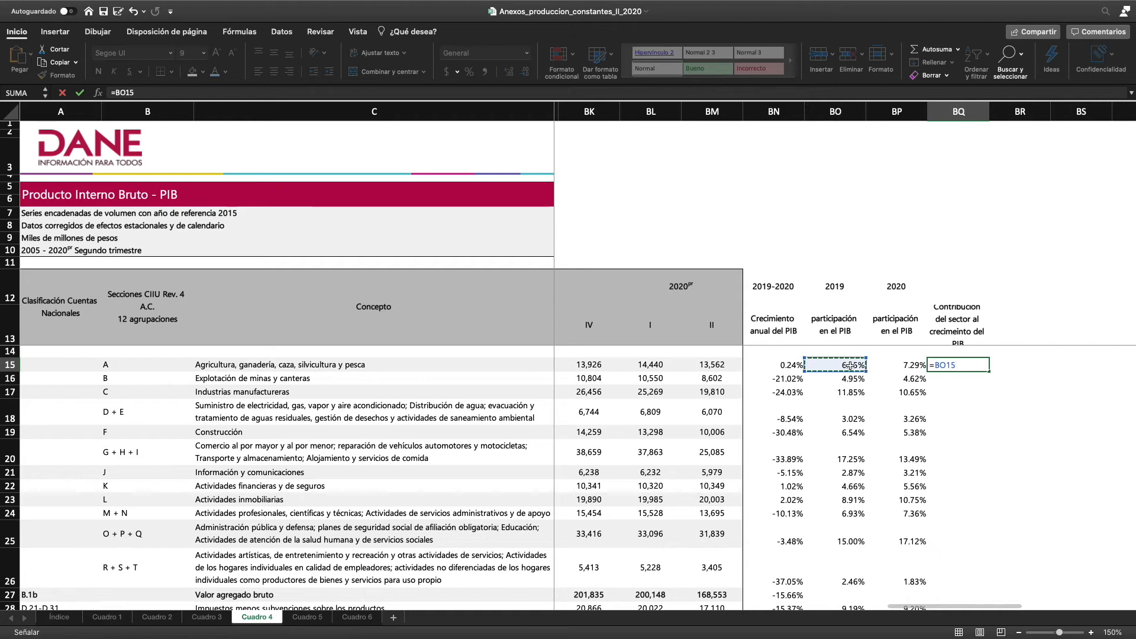
type("*")
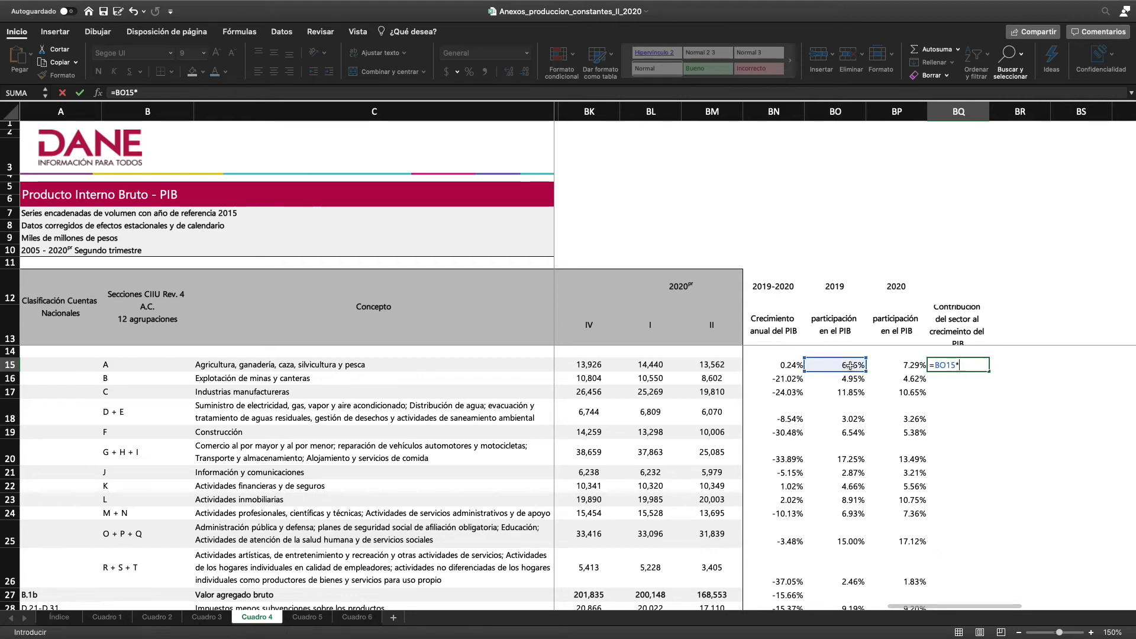
left_click(776, 365)
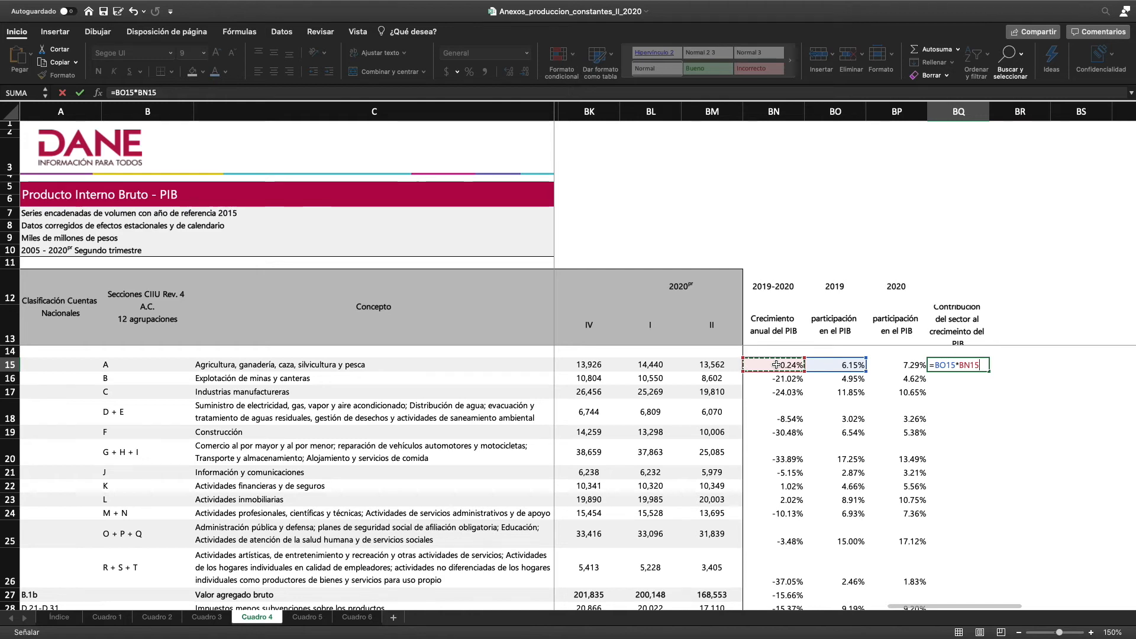
key("Return")
Widen column BQ and show the contribution in BQ15 as a plain number with three decimals instead of a percentage
left_click(1004, 363)
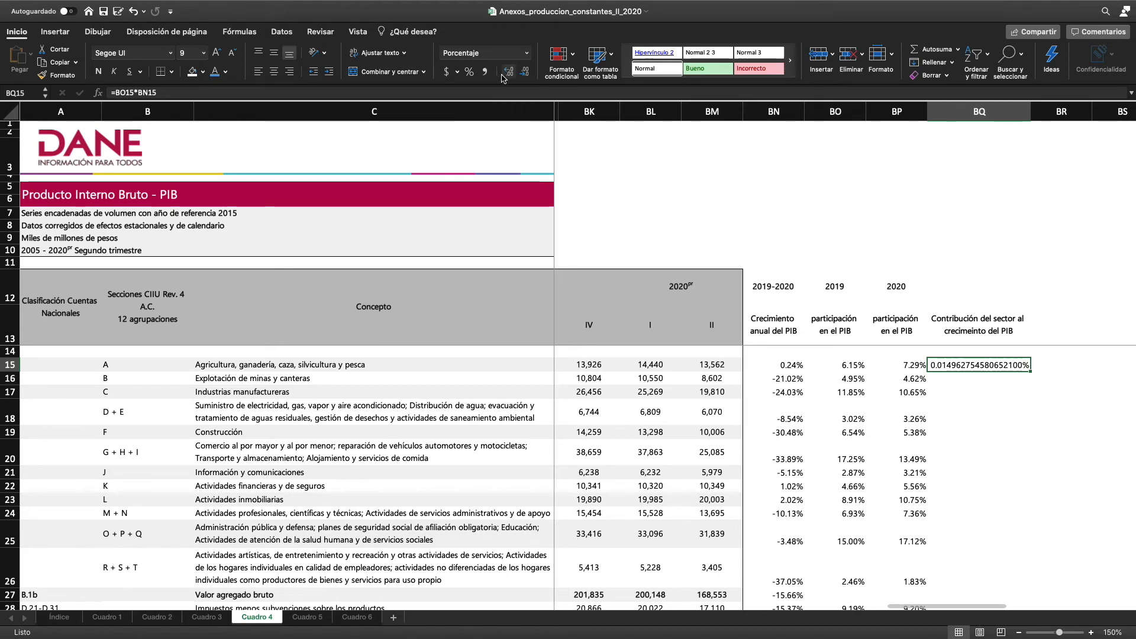
key("super+z")
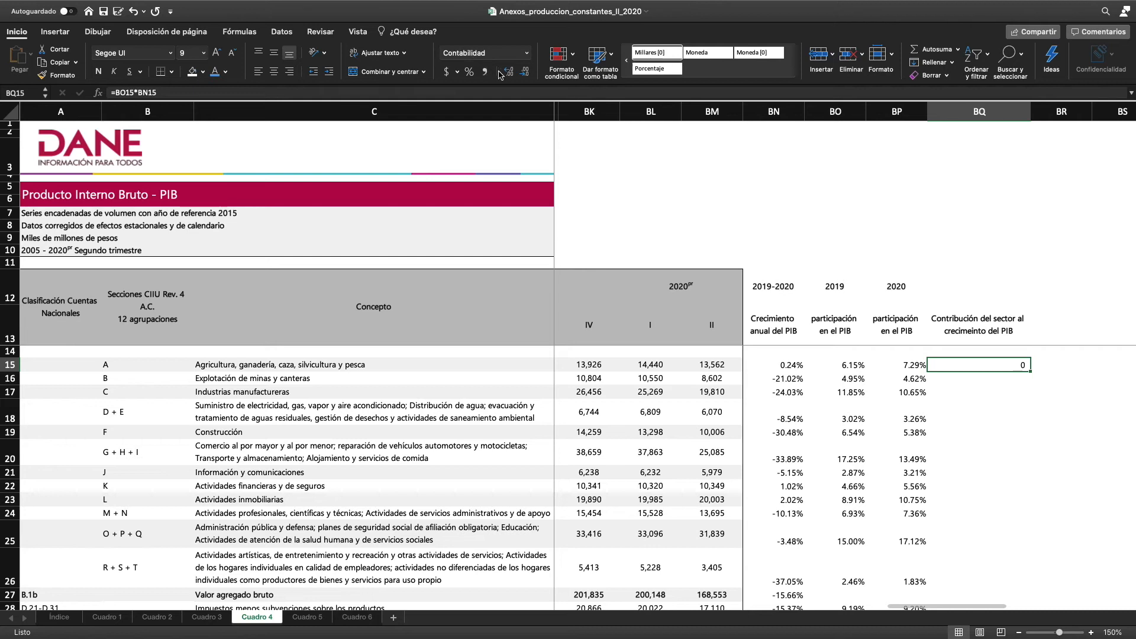
left_click(508, 72)
left_click(508, 72)
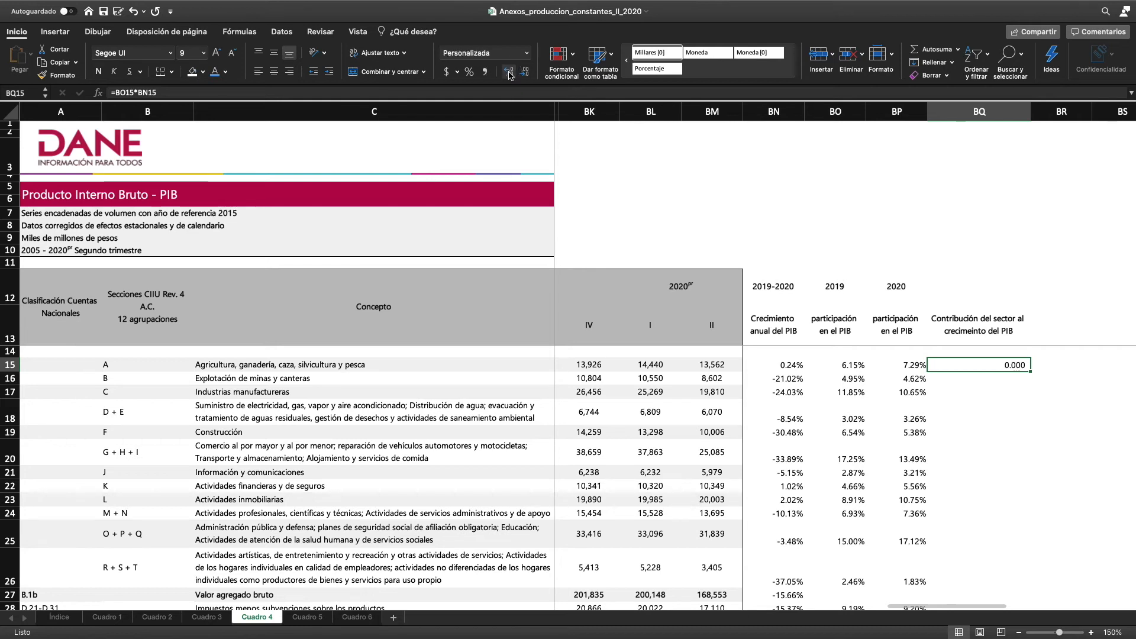
Fill the contribution formula from BQ15 down through BQ28
left_click_drag(1029, 371, 1032, 588)
left_click(1007, 583)
left_click(1010, 568)
left_click(1054, 541)
scroll(1054, 541, "up", 3)
Enter % as the heading in BR13
left_click(1058, 333)
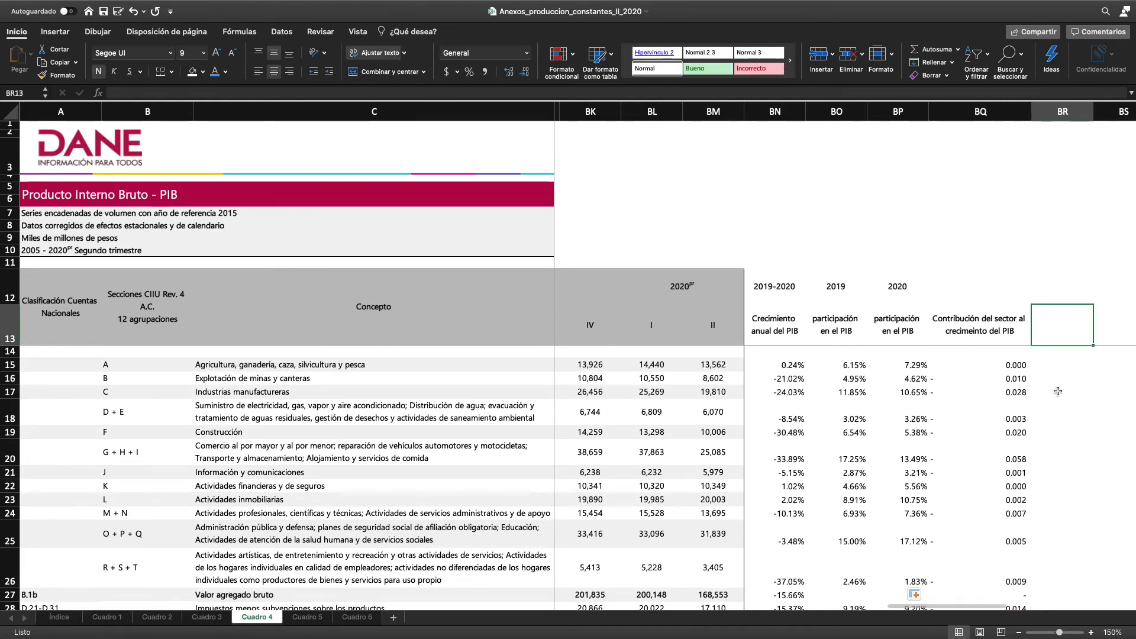
type("%")
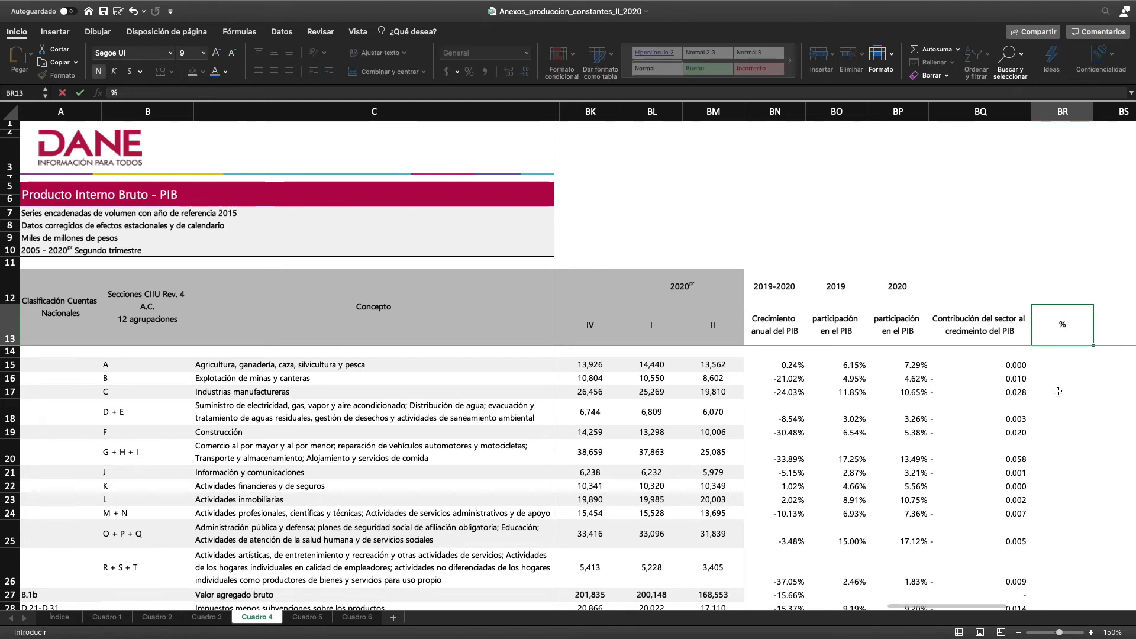
key("Return")
In BR15, express agriculture's growth contribution in percentage points with =BQ15*100
left_click(1051, 365)
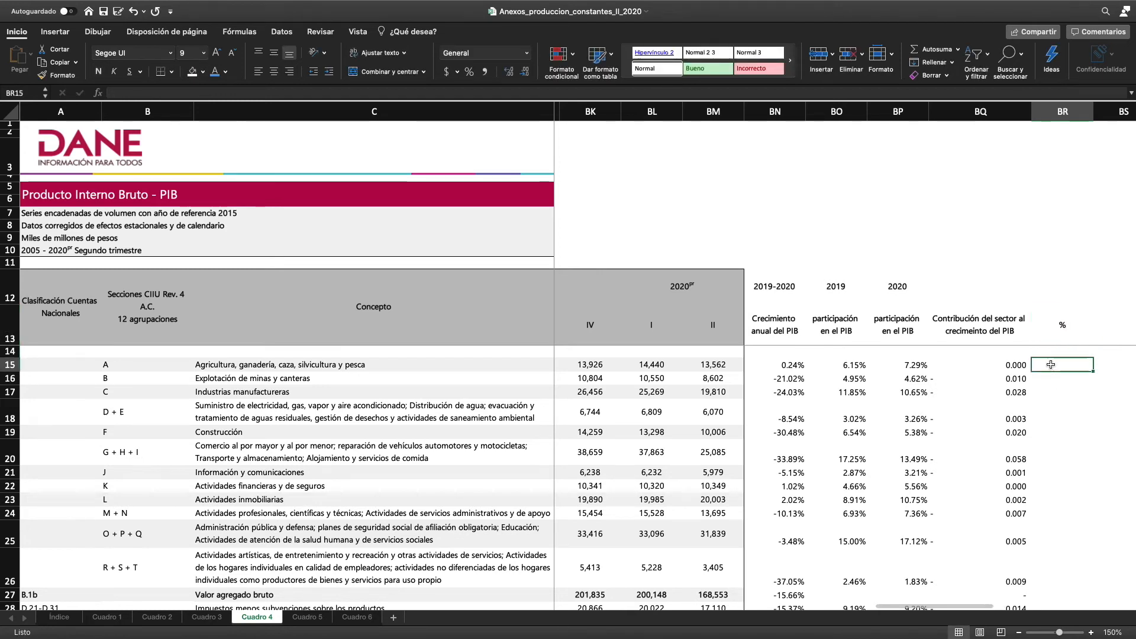
type("=")
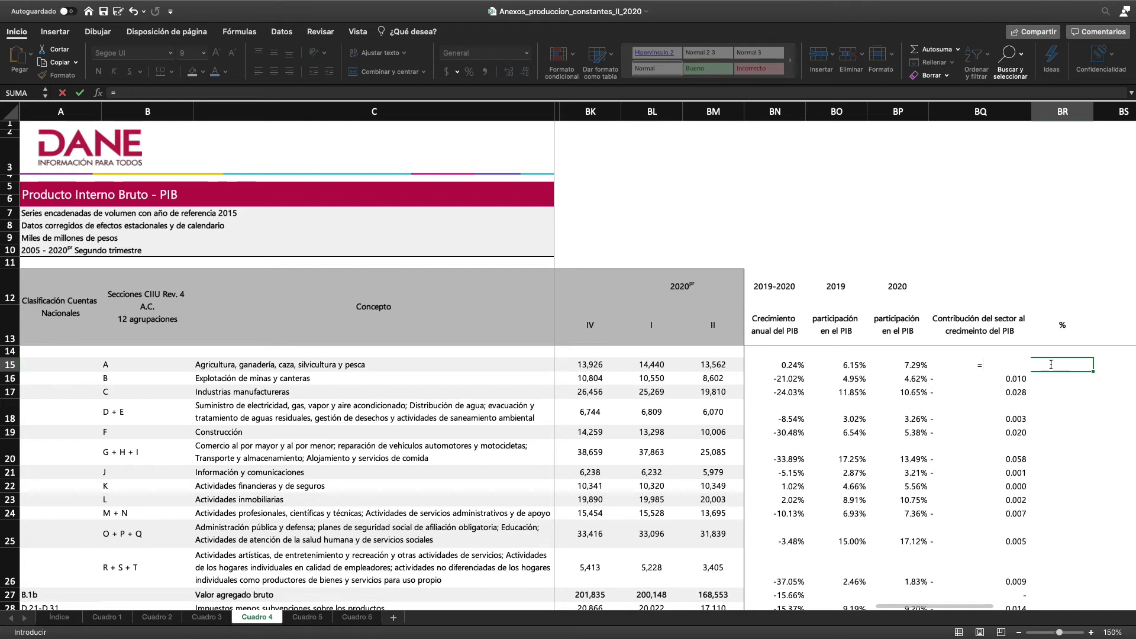
left_click(1002, 381)
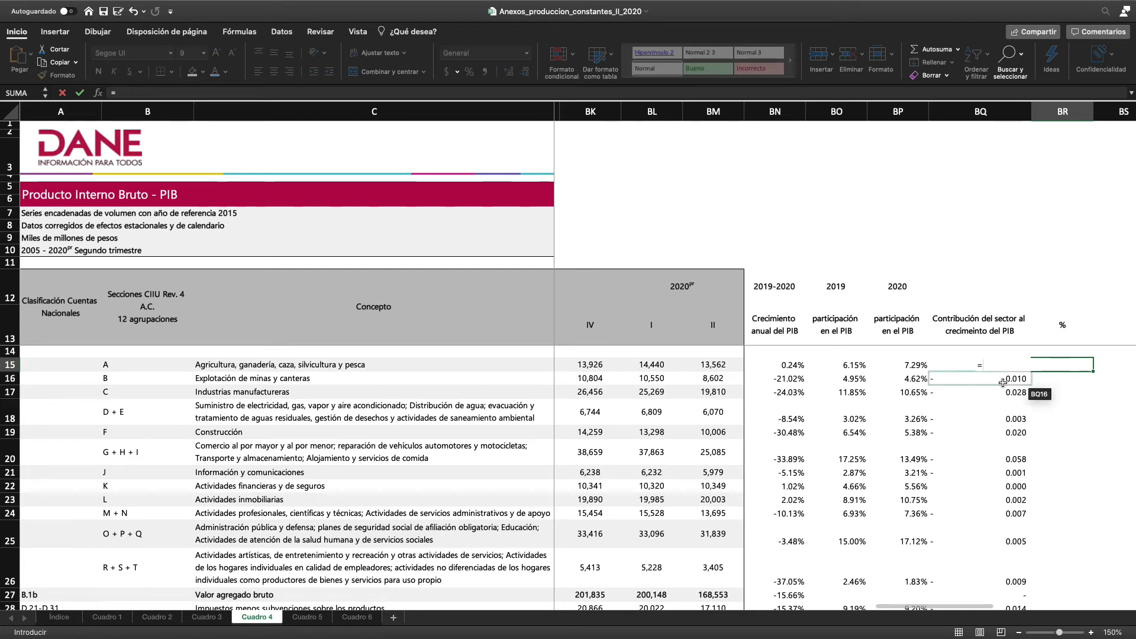
key("Up")
type("*")
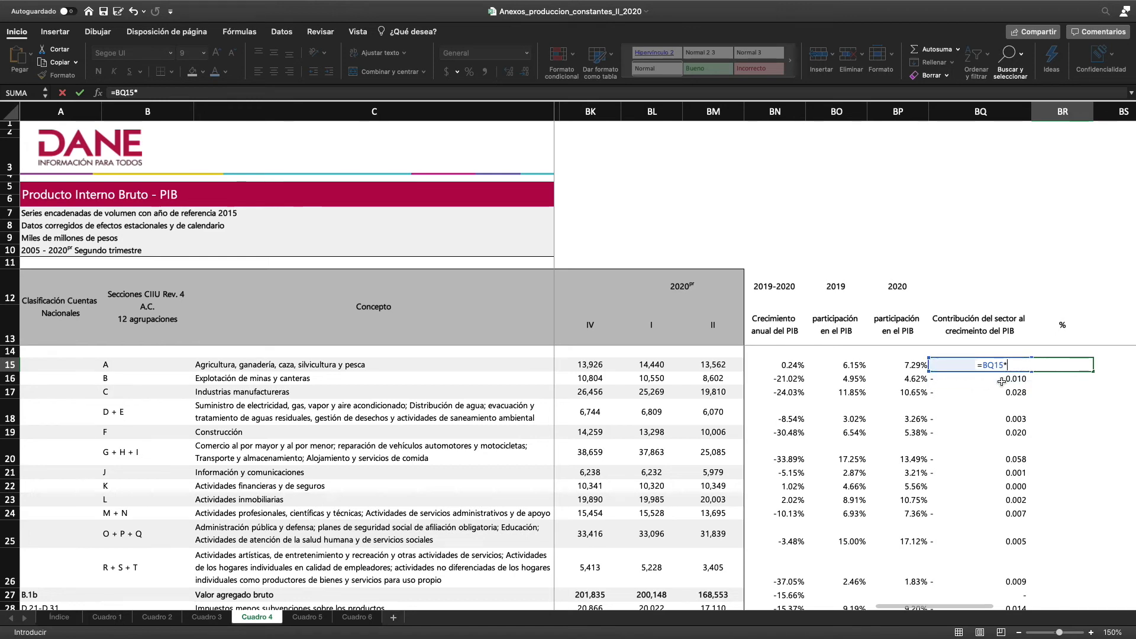
type("100")
key("Return")
Fill the percentage-point formula from BR15 down through BR28
left_click(1092, 368)
scroll(1057, 362, "right", 4)
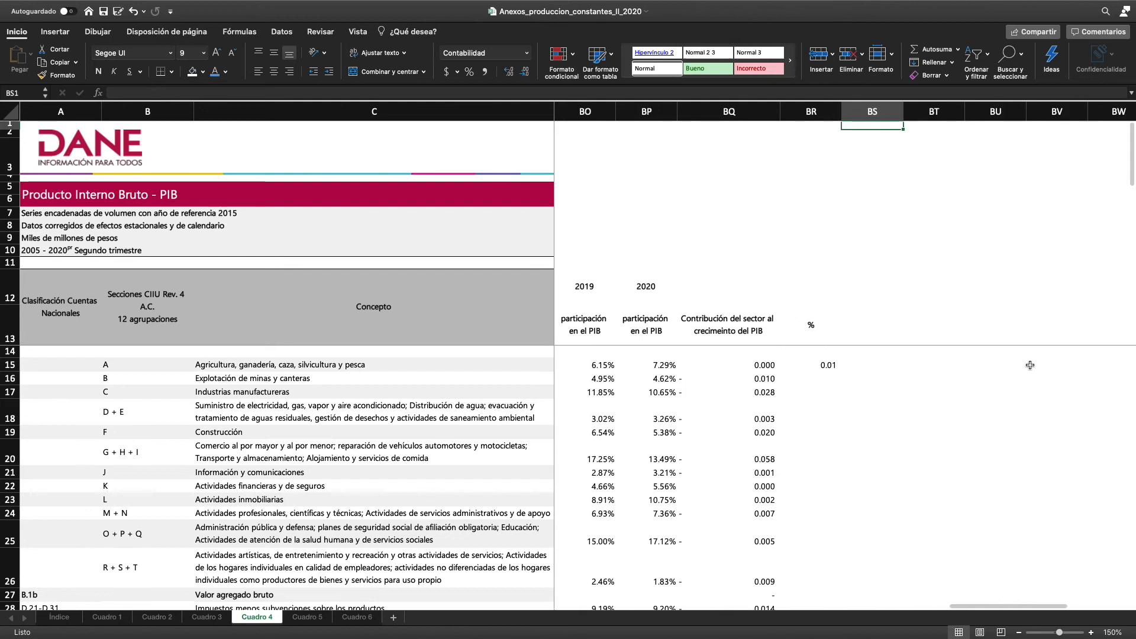
double_click(842, 371)
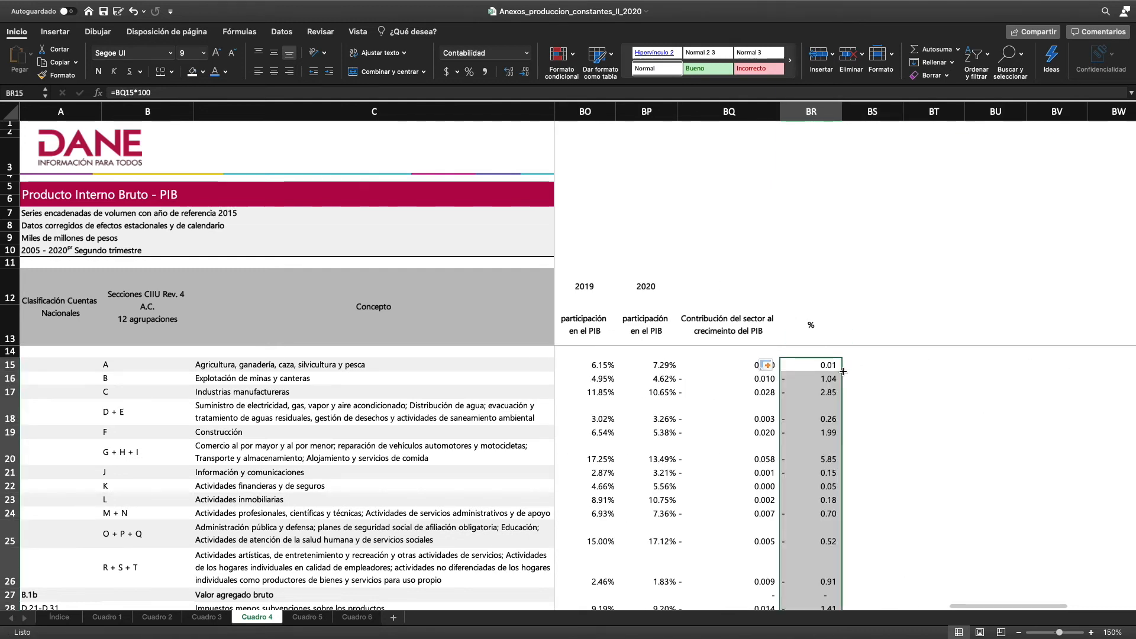
scroll(848, 394, "down", 3)
scroll(848, 394, "up", 3)
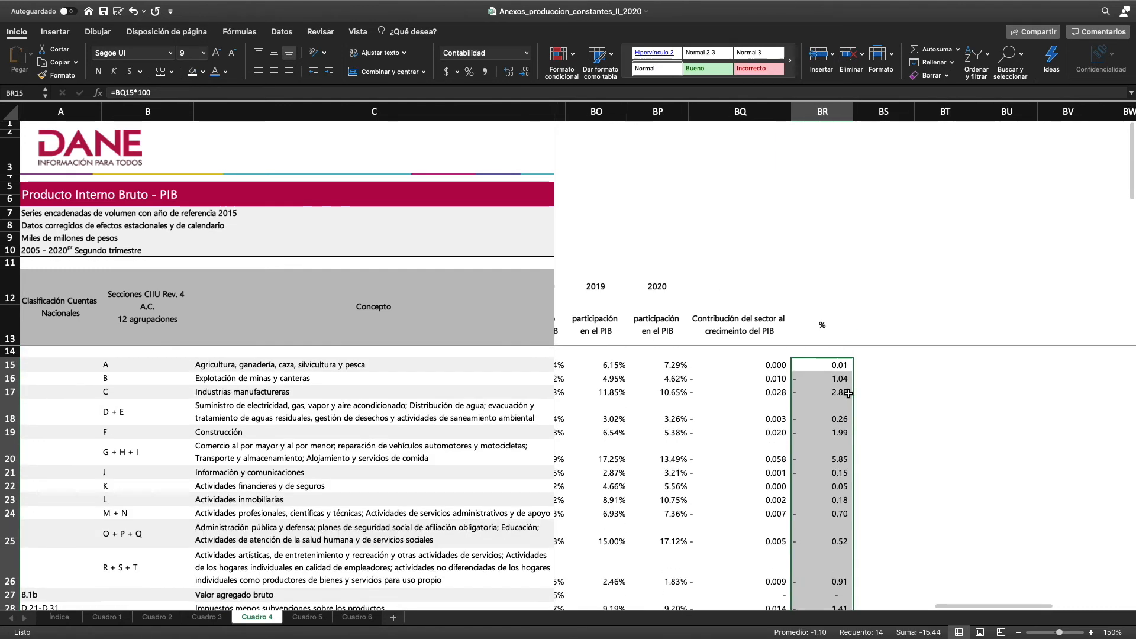
left_click(880, 362)
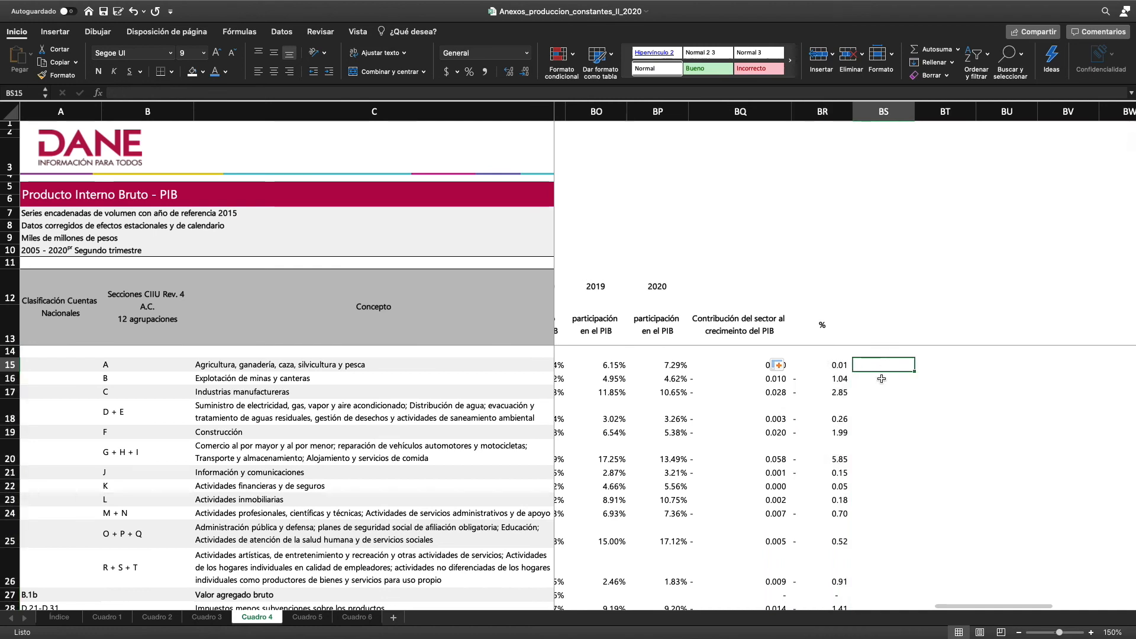
Reduce the height of row 13, which holds the column headings
left_click(833, 365)
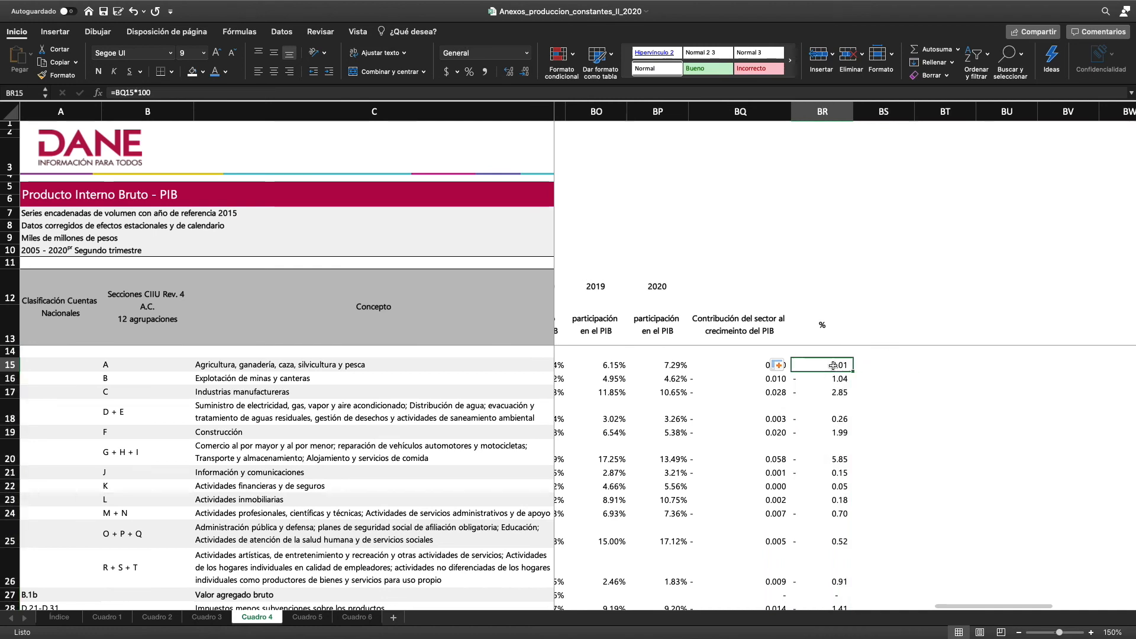
scroll(828, 402, "down", 3)
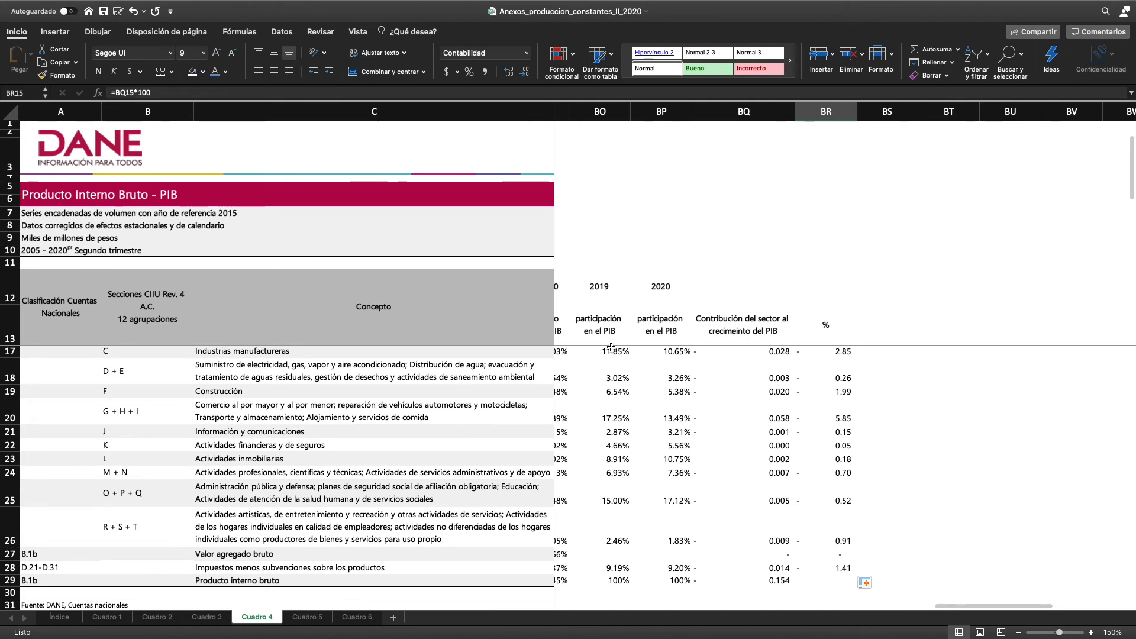
left_click_drag(9, 344, 10, 329)
scroll(705, 488, "down", 1)
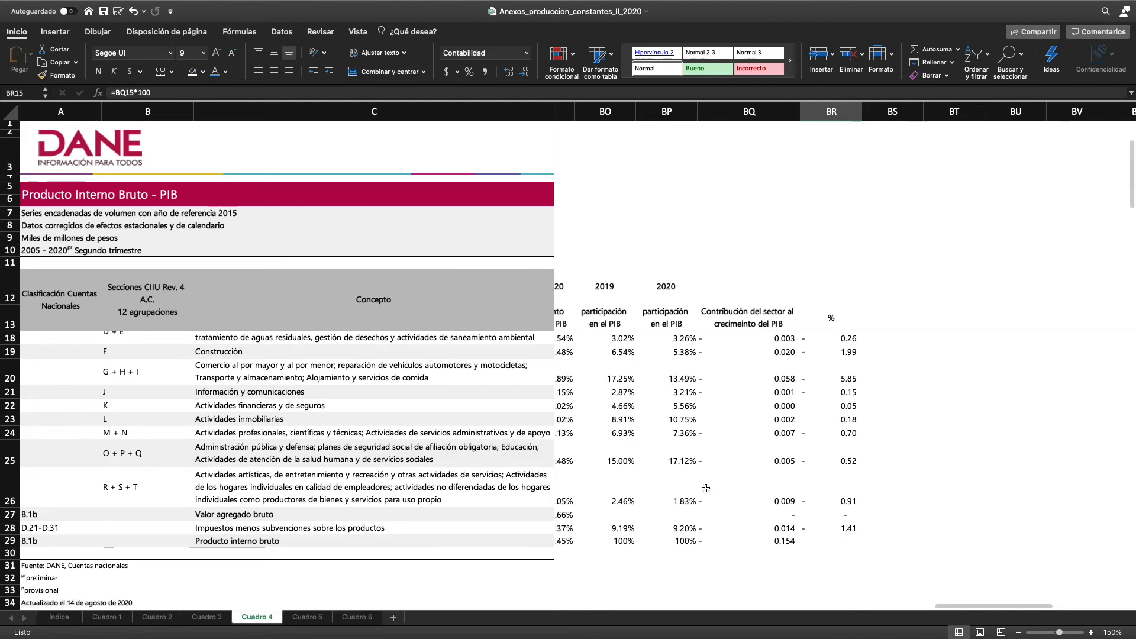
Examine each sector's growth contribution in columns BQ and BR, from agriculture down to the Producto interno bruto row
scroll(706, 489, "up", 3)
scroll(706, 488, "left", 2)
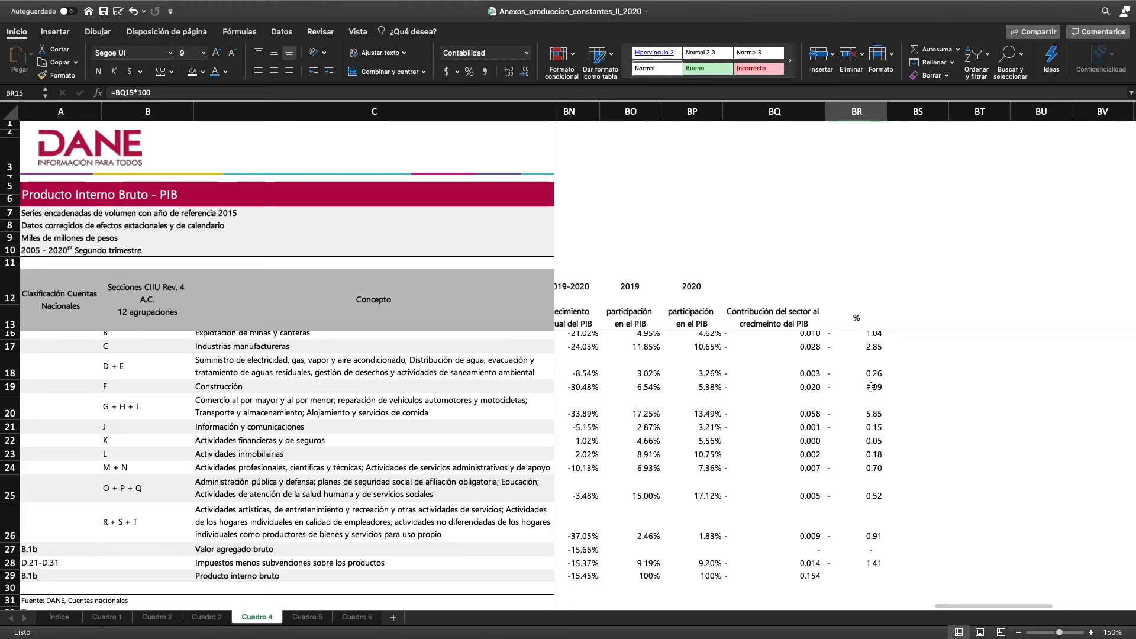
scroll(871, 387, "up", 1)
left_click(864, 354)
left_click(861, 367)
left_click(763, 367)
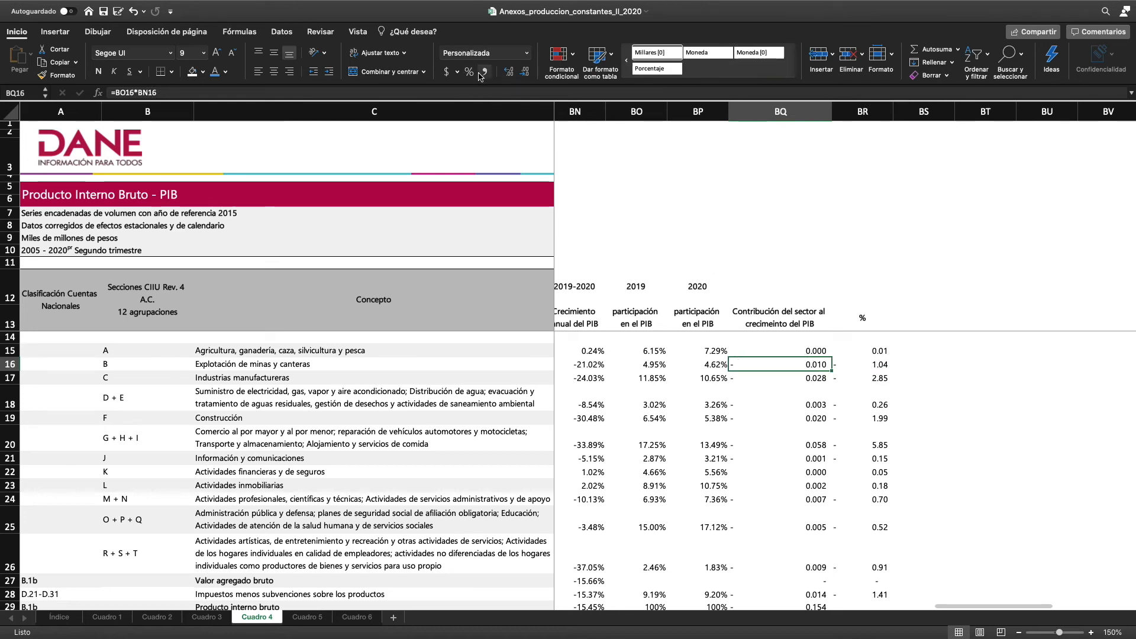
scroll(880, 425, "down", 1)
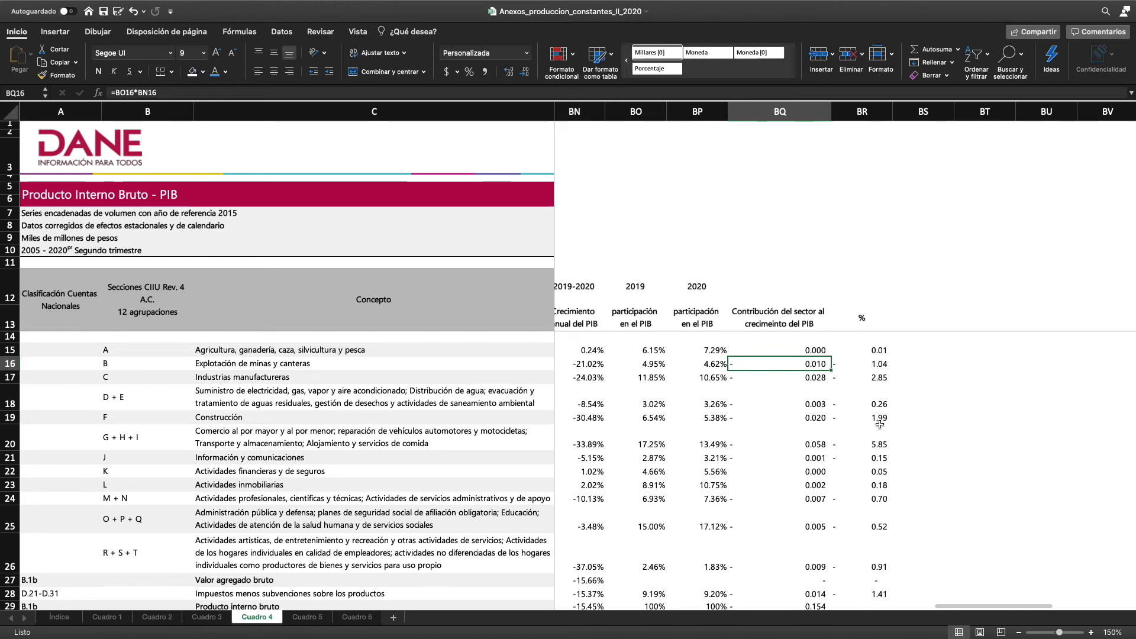
left_click(882, 350)
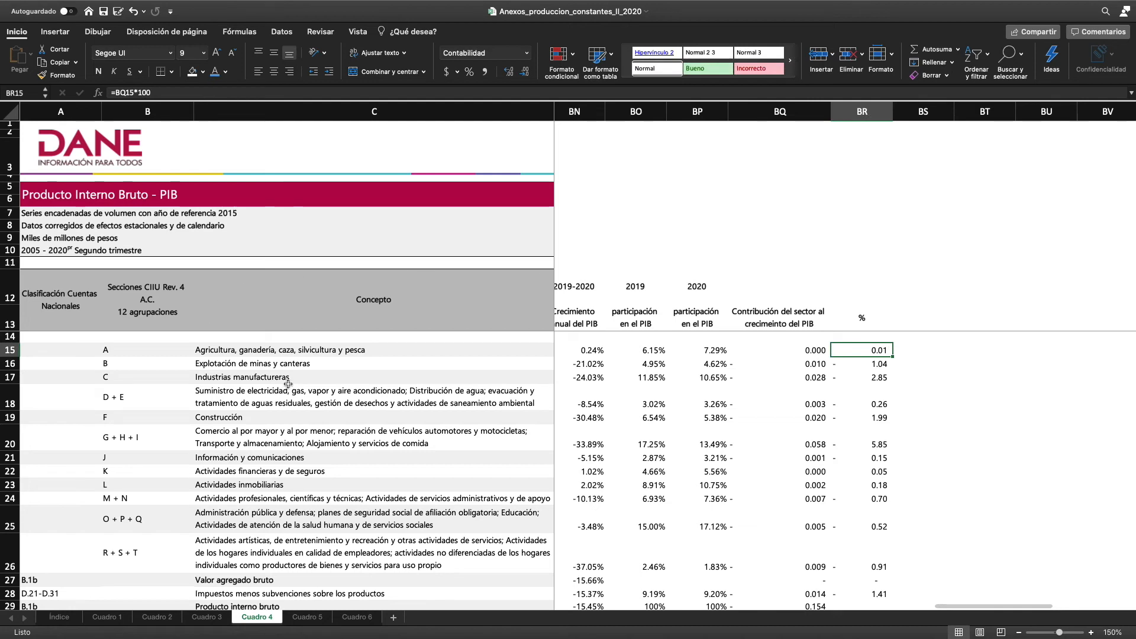
scroll(879, 434, "down", 3)
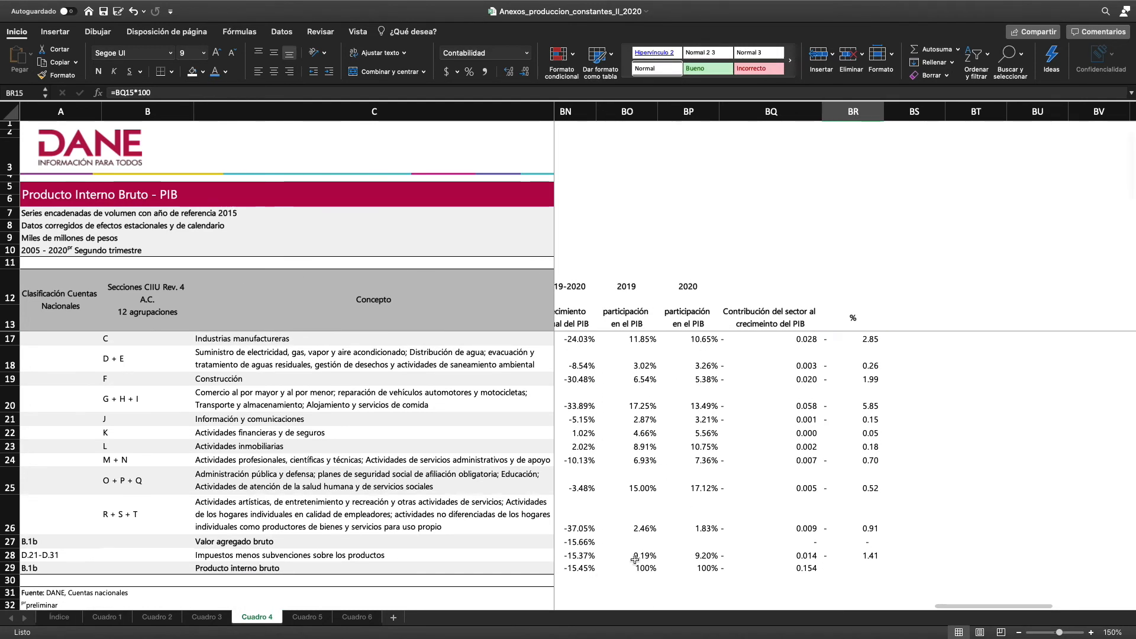
scroll(680, 509, "up", 3)
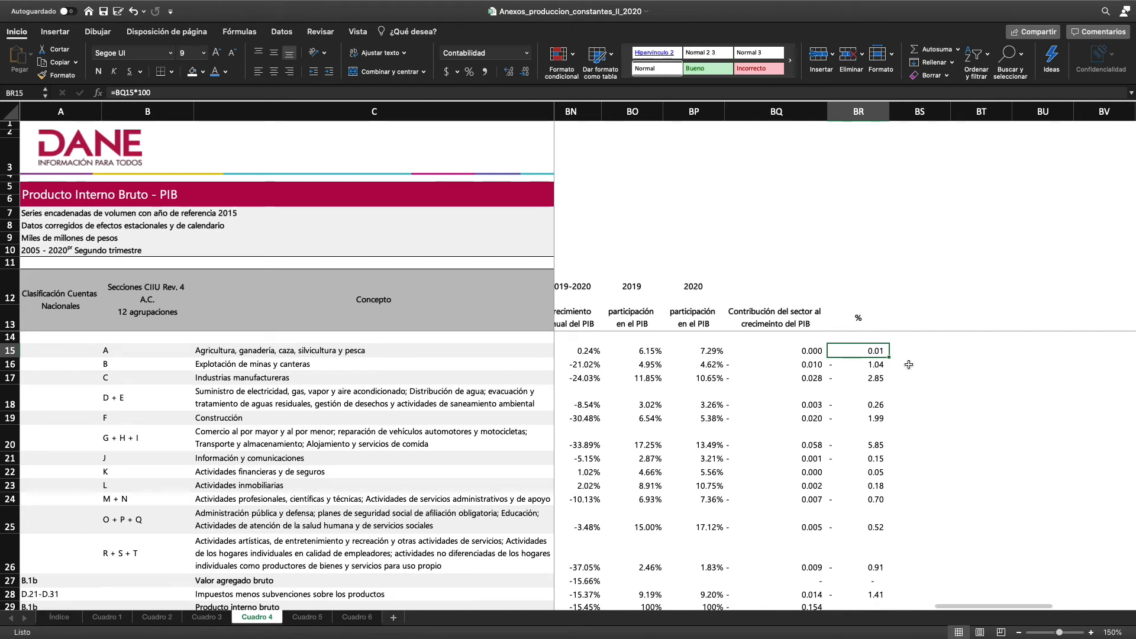
In BS15, subtract agriculture's contribution from total PIB growth with =BN29-BQ15
left_click(920, 351)
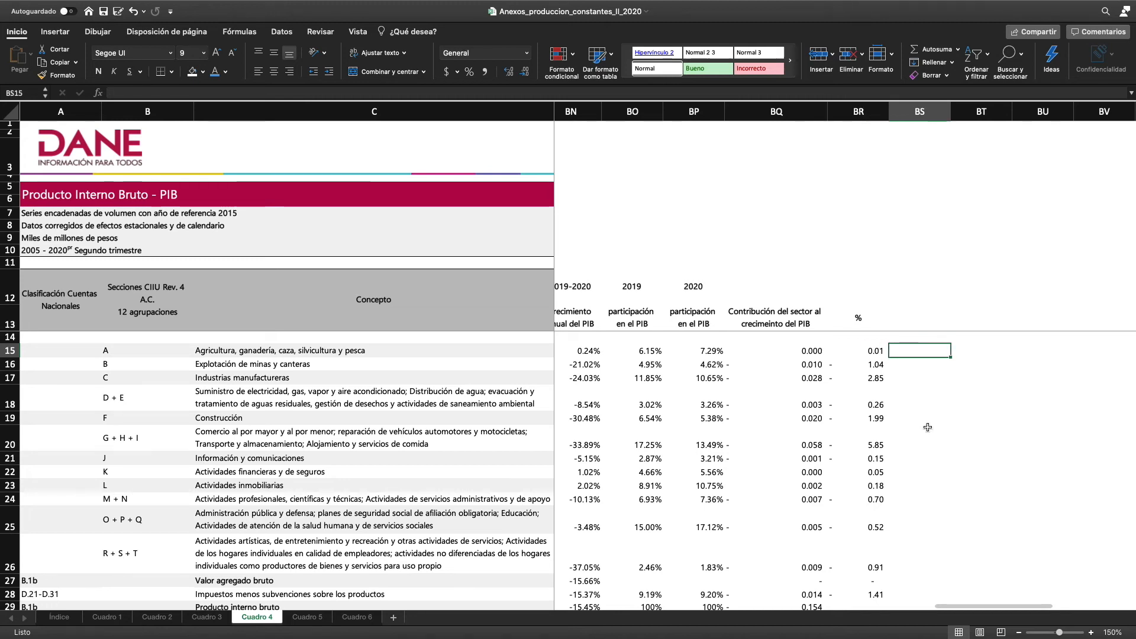
type("0")
key("BackSpace")
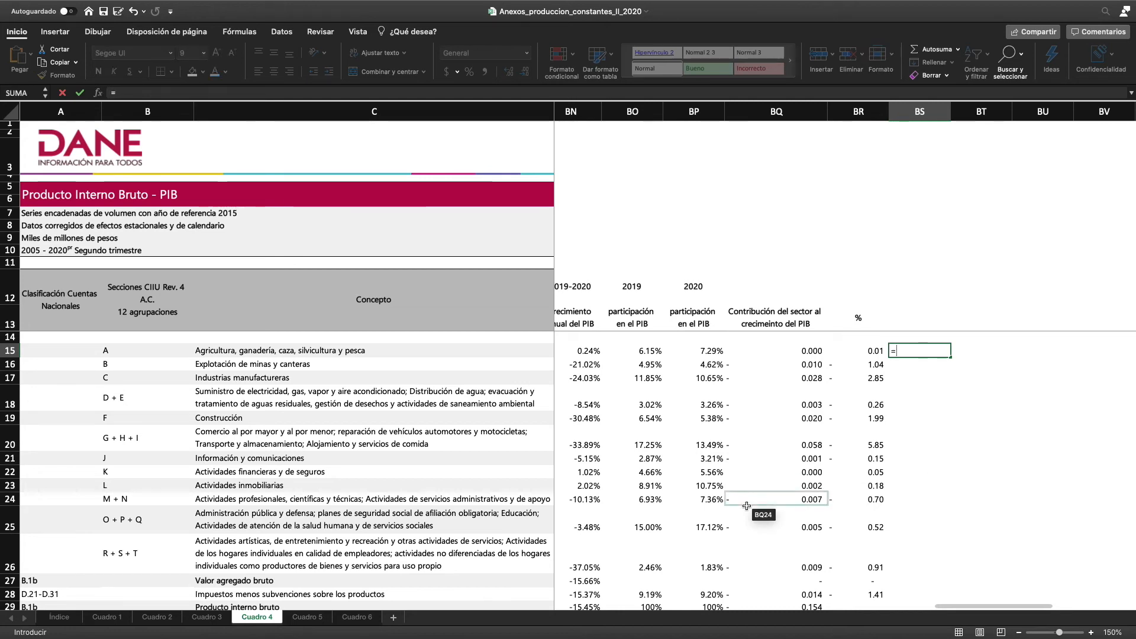
scroll(740, 449, "down", 2)
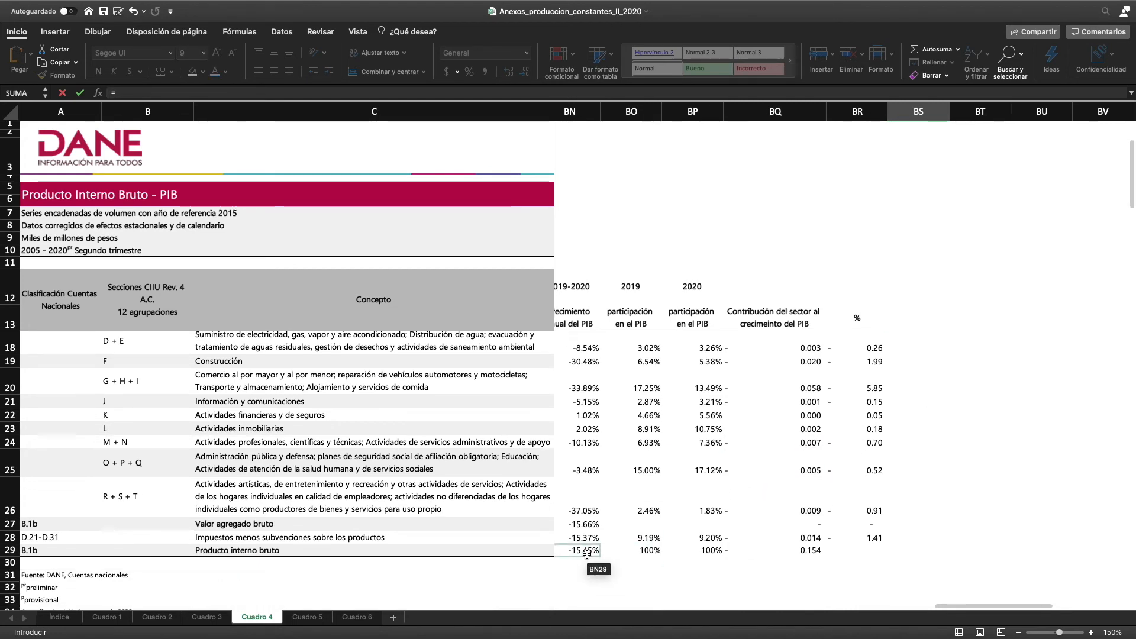
left_click(587, 552)
type("-")
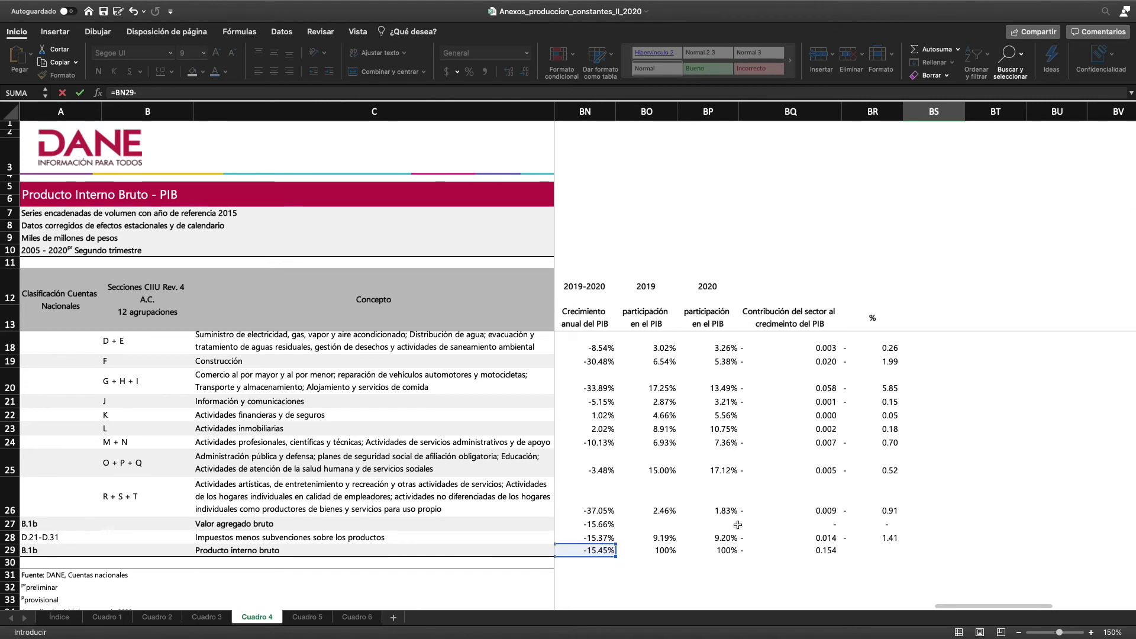
scroll(788, 518, "up", 2)
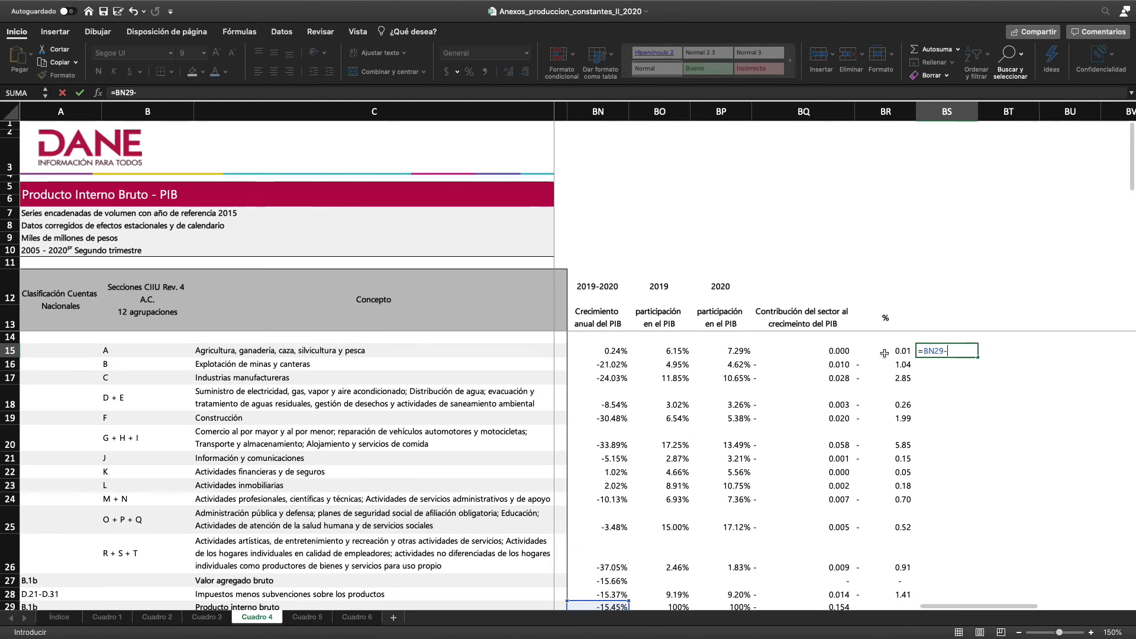
left_click(837, 352)
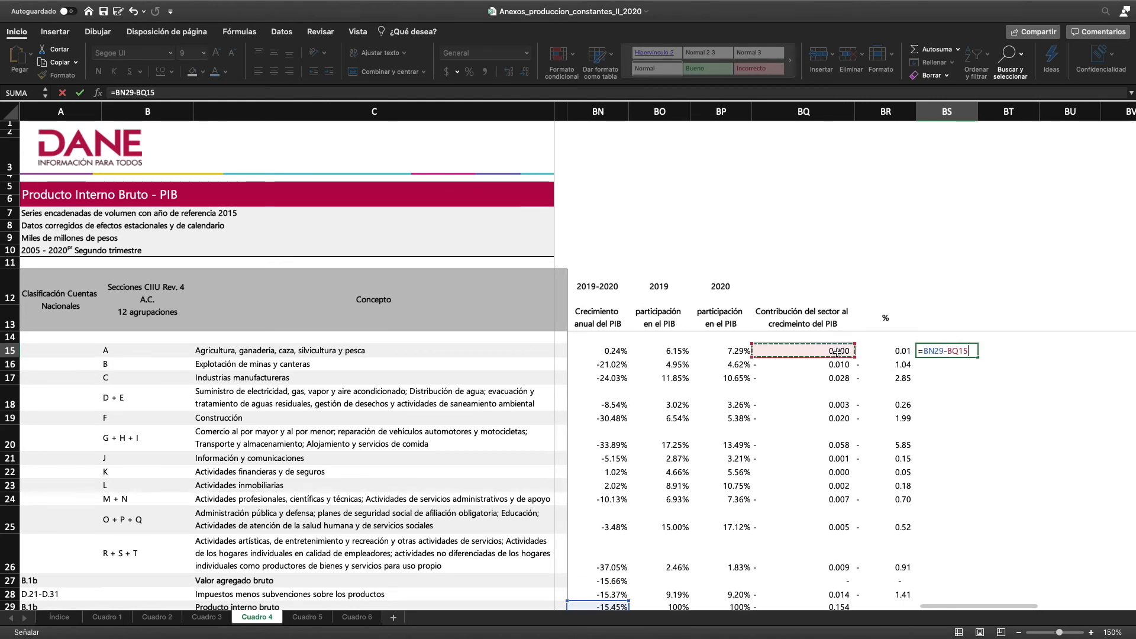
key("Return")
left_click(938, 351)
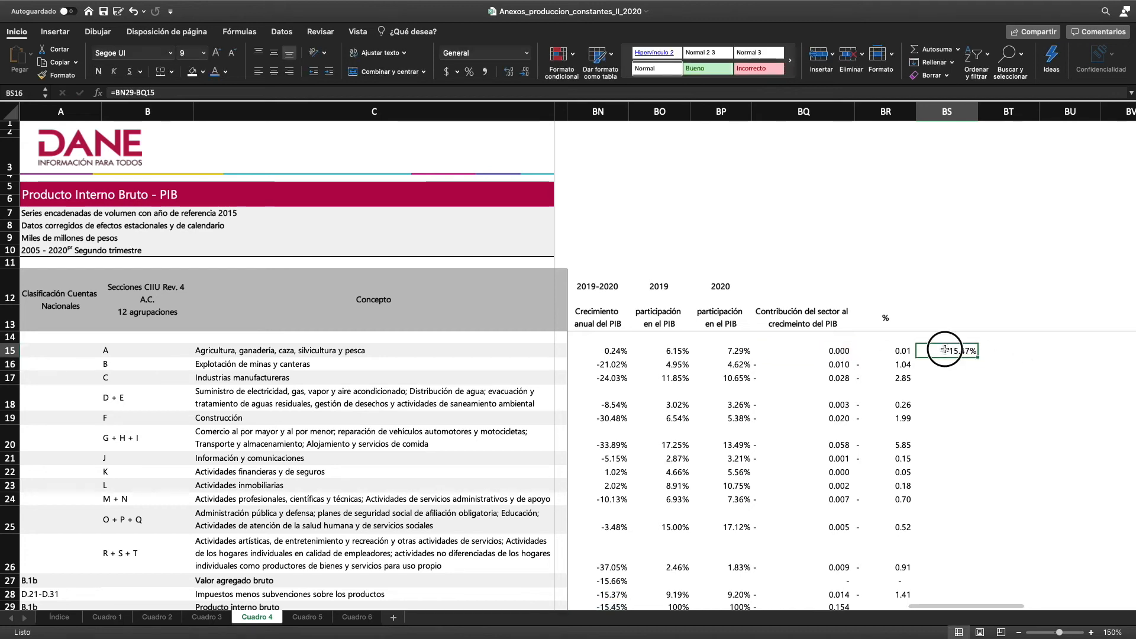
Review the PIB growth column and the Industrias manufactureras contributions in BQ17 and BR17
scroll(942, 412, "down", 4)
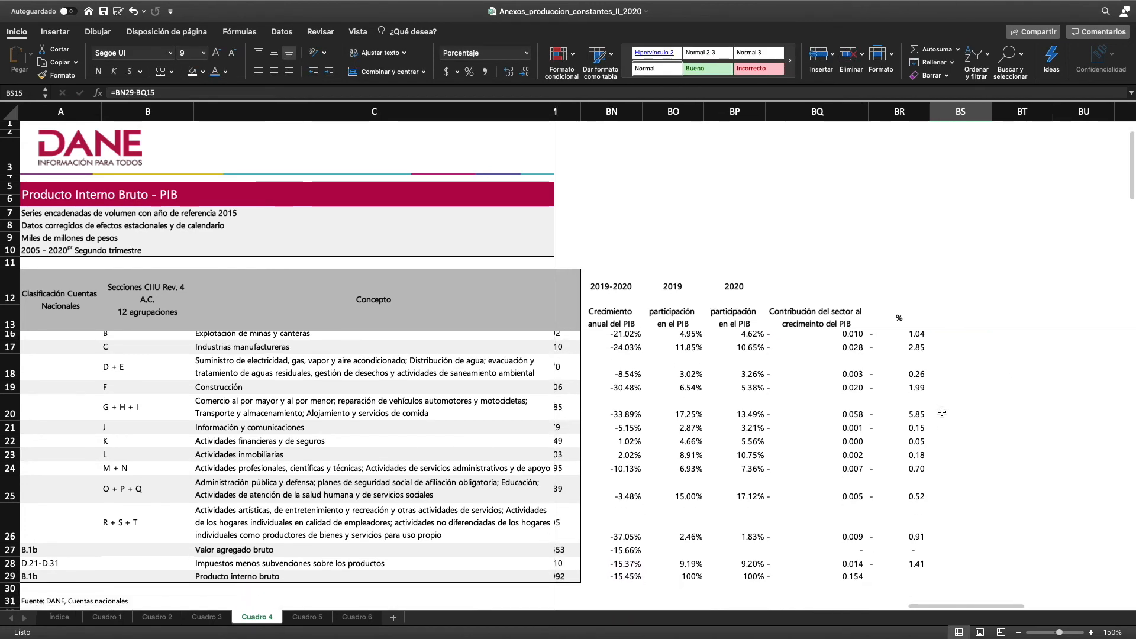
scroll(941, 412, "up", 2)
scroll(942, 412, "up", 1)
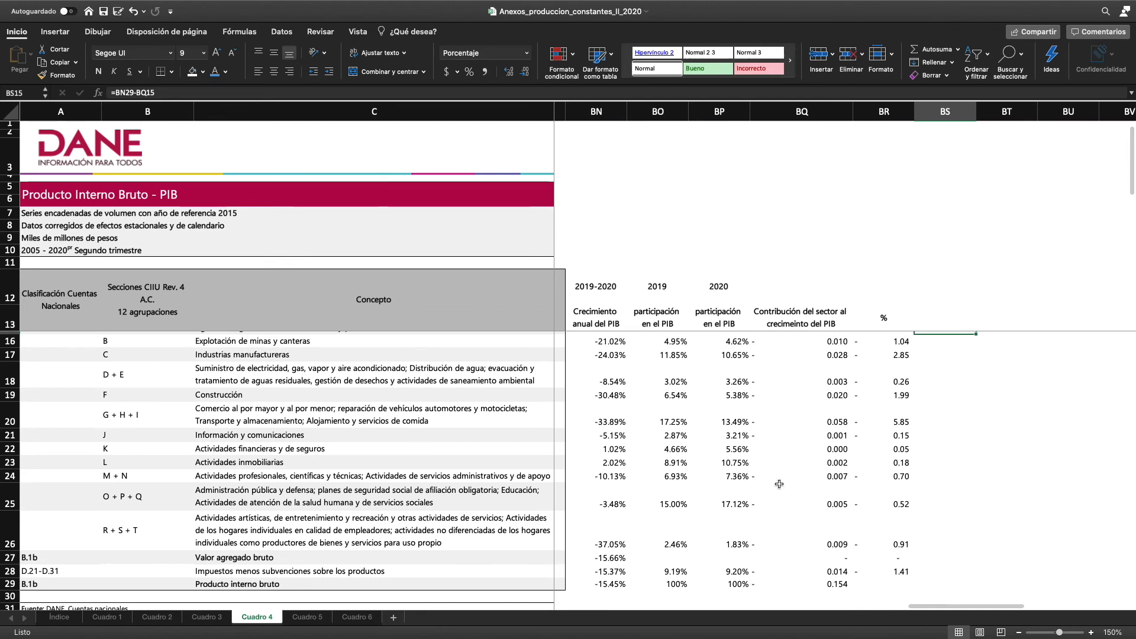
scroll(608, 591, "up", 2)
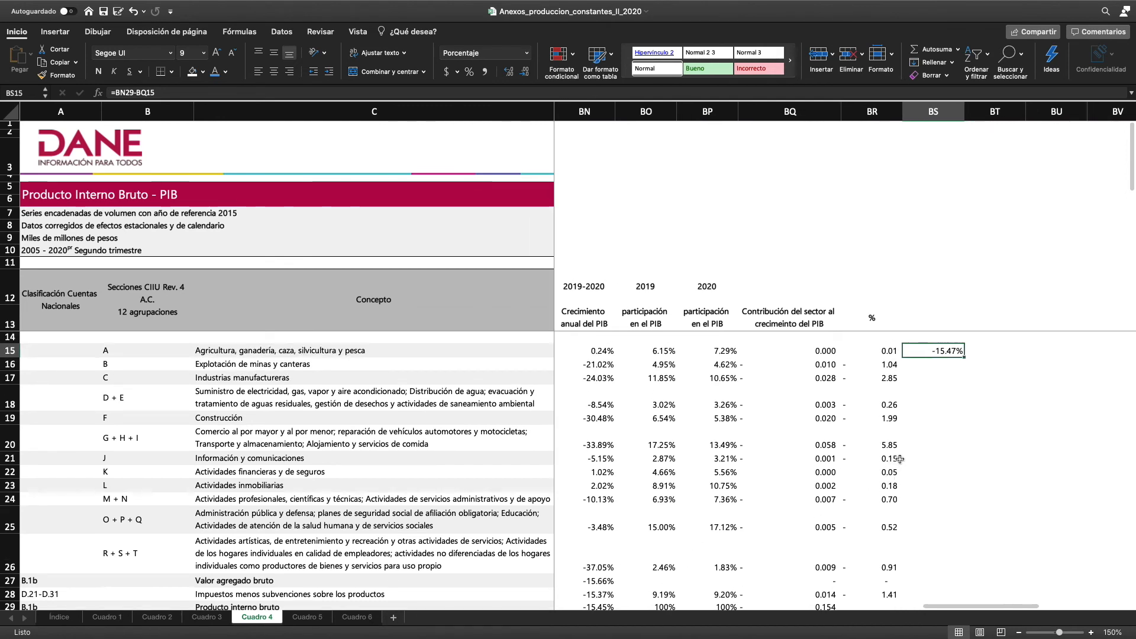
left_click(933, 365)
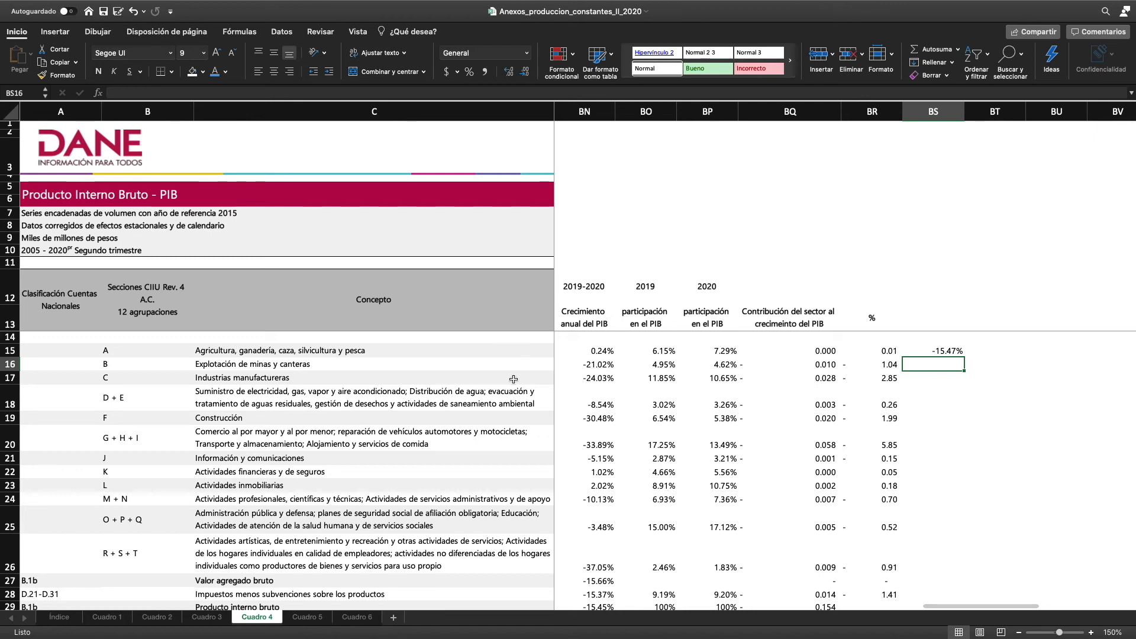
left_click(815, 379)
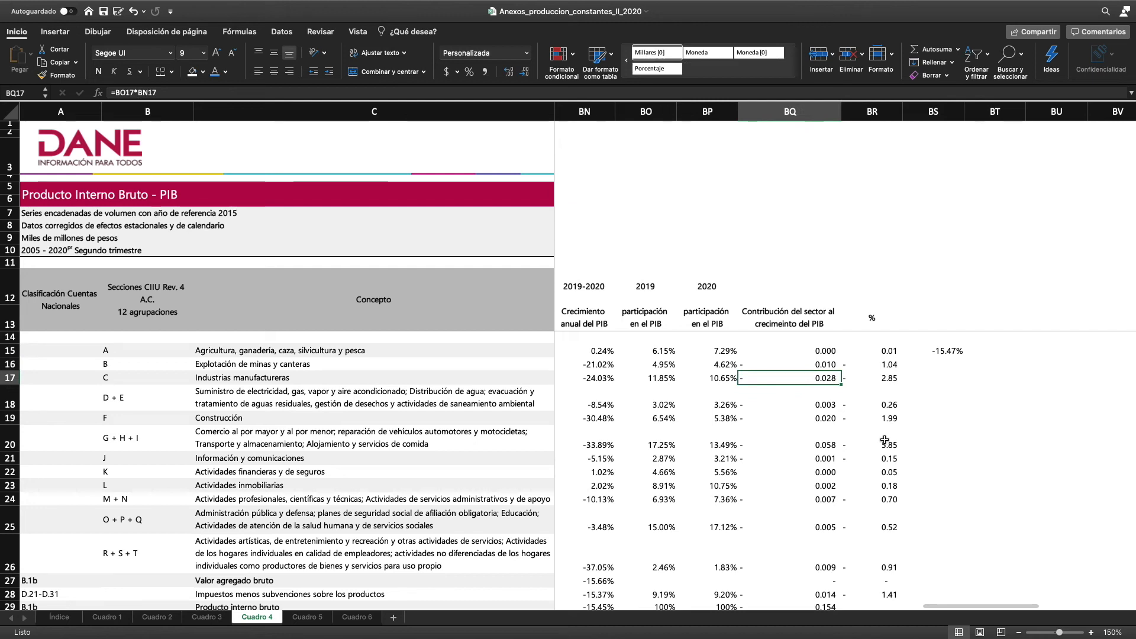
left_click(887, 378)
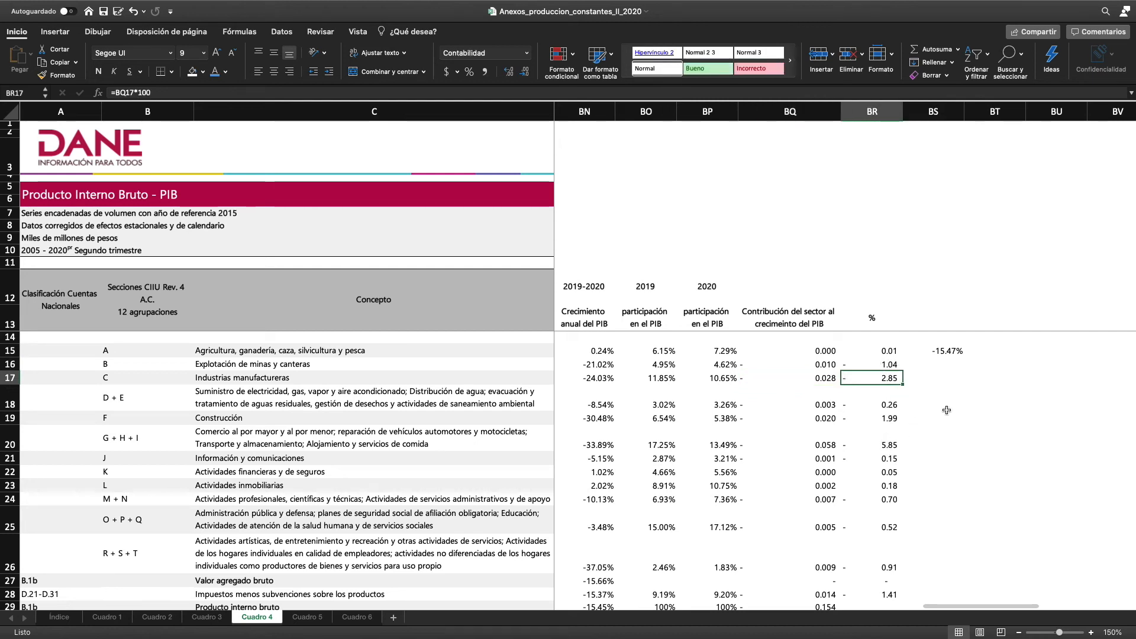
In BS17, subtract the Industrias manufactureras percentage contribution from total PIB growth with =BN29-BR17
left_click(950, 383)
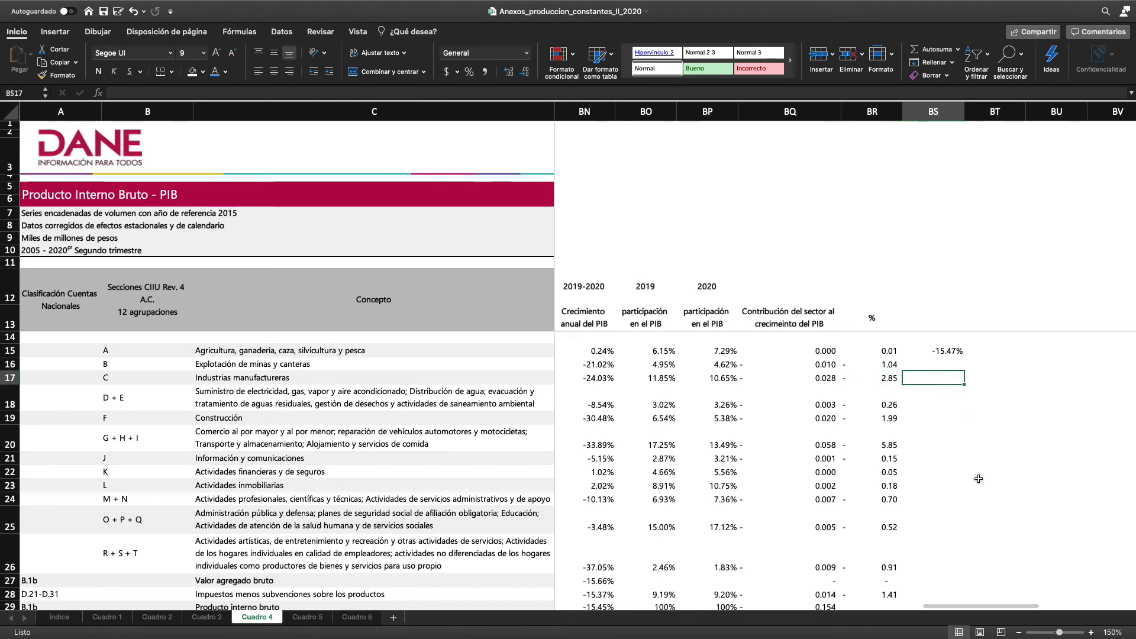
type("=")
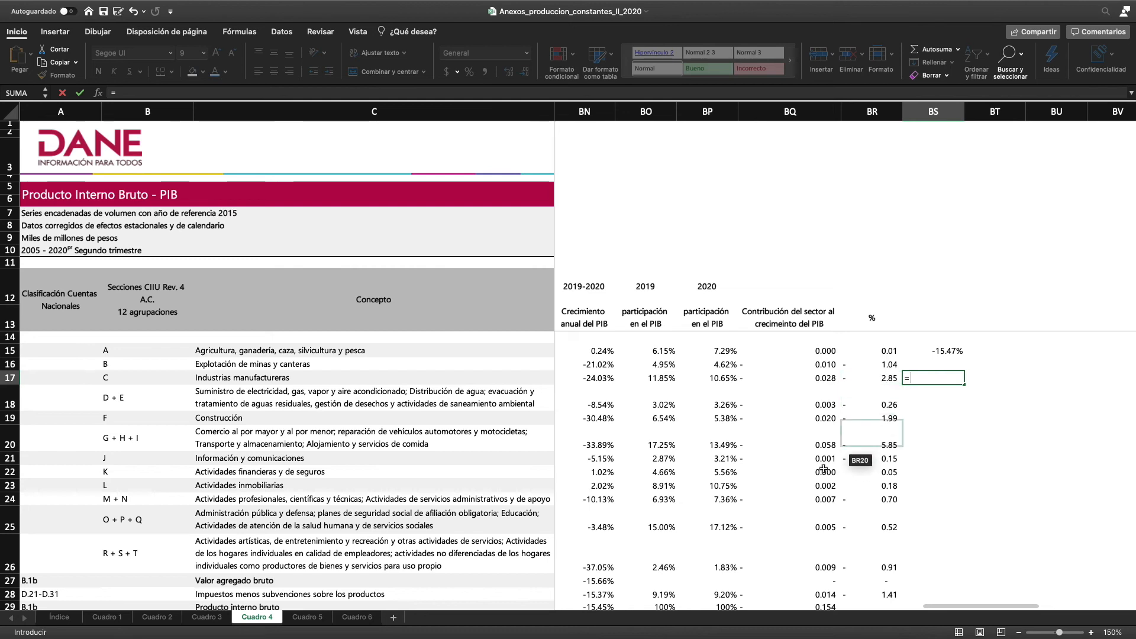
scroll(797, 497, "down", 1)
scroll(770, 497, "down", 5)
left_click(625, 511)
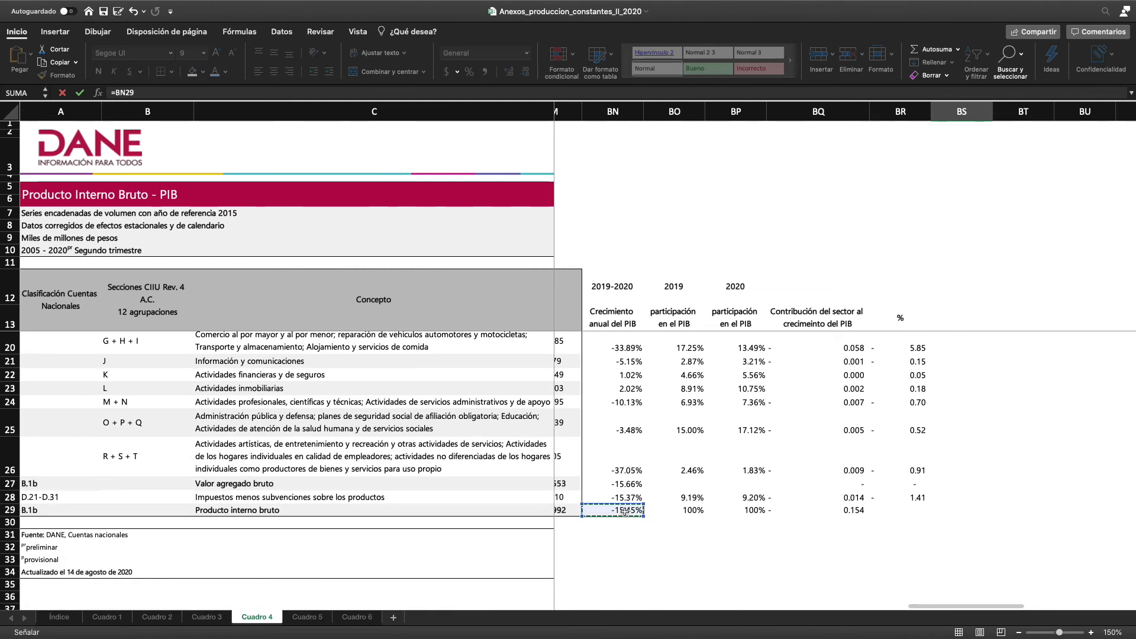
type("-")
scroll(935, 474, "up", 2)
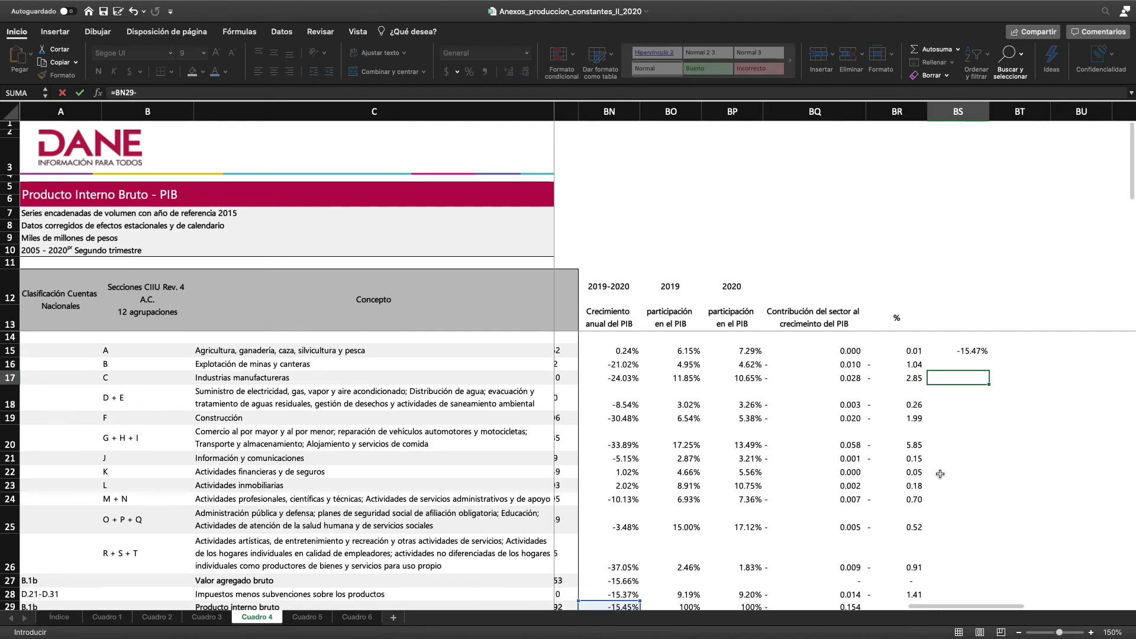
left_click(907, 379)
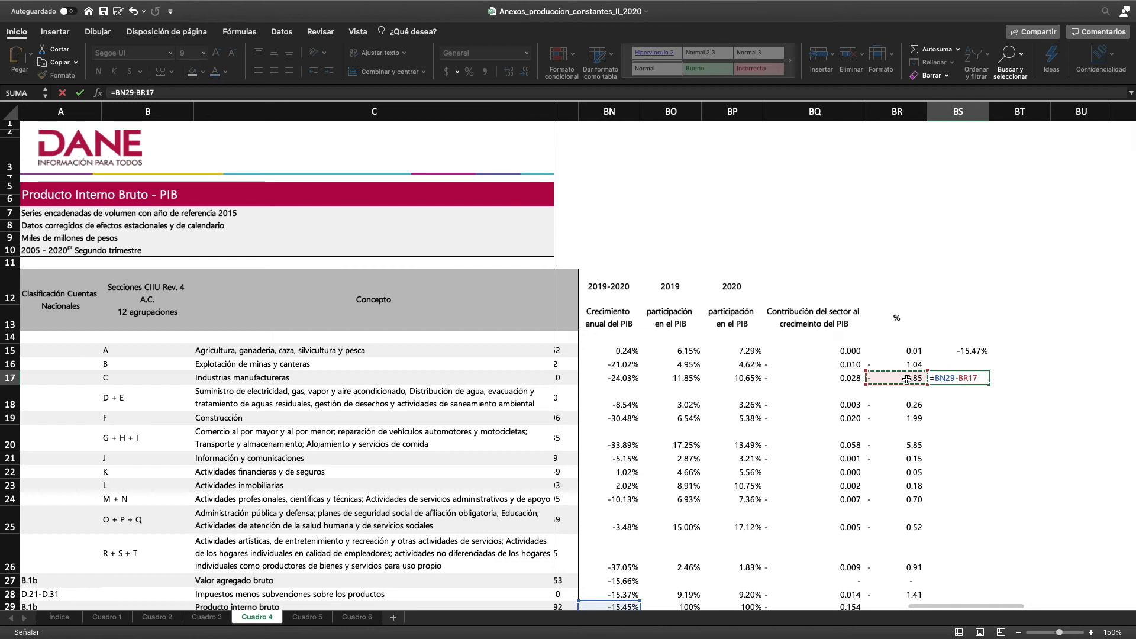
key("Return")
left_click(958, 374)
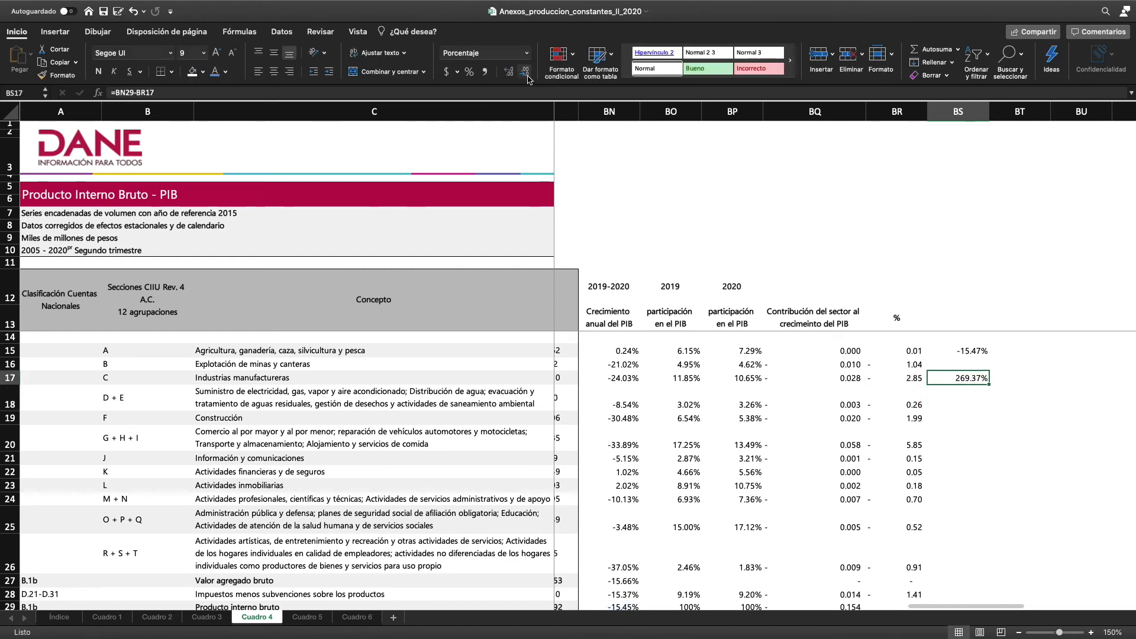
Change the second reference of the BS17 formula to the unscaled contribution, giving =BN29-BQ17
double_click(956, 378)
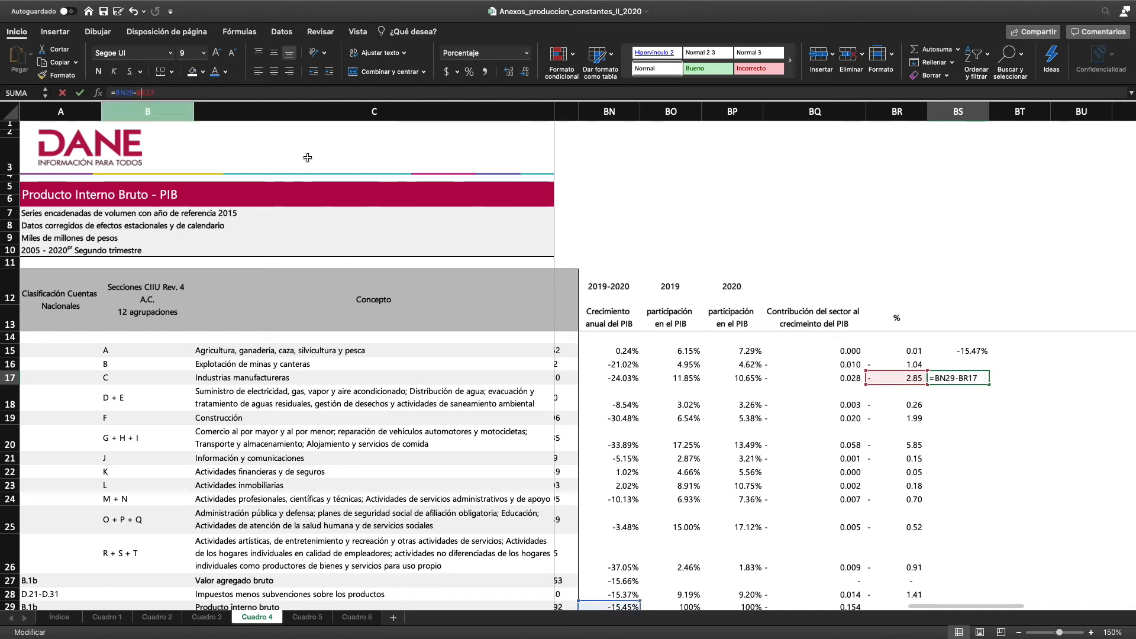
left_click_drag(902, 385, 865, 386)
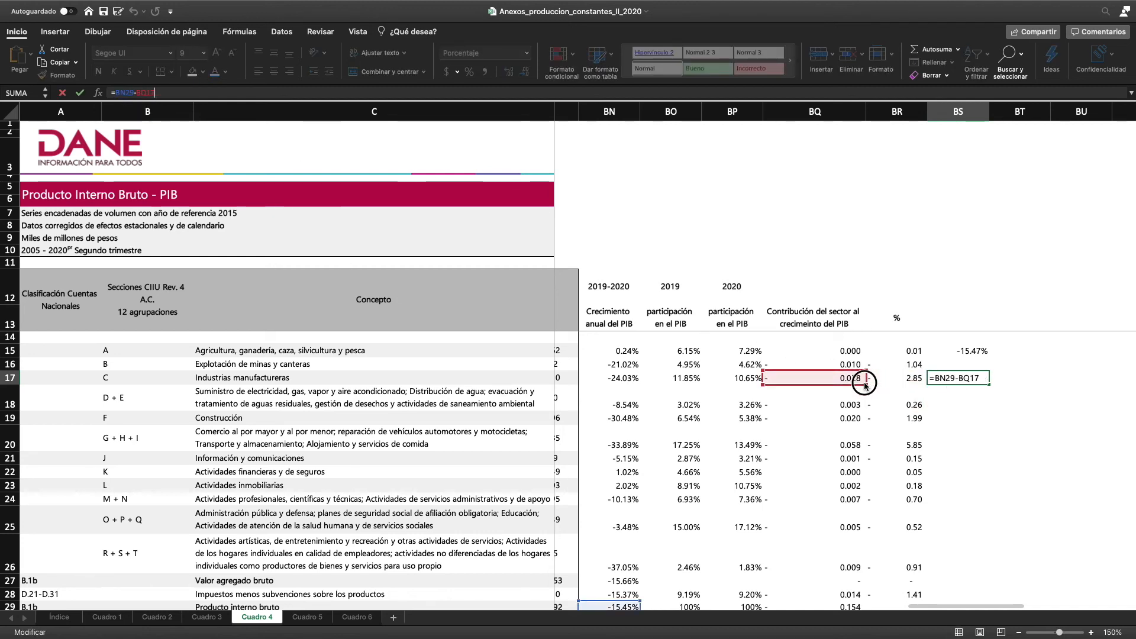
key("Return")
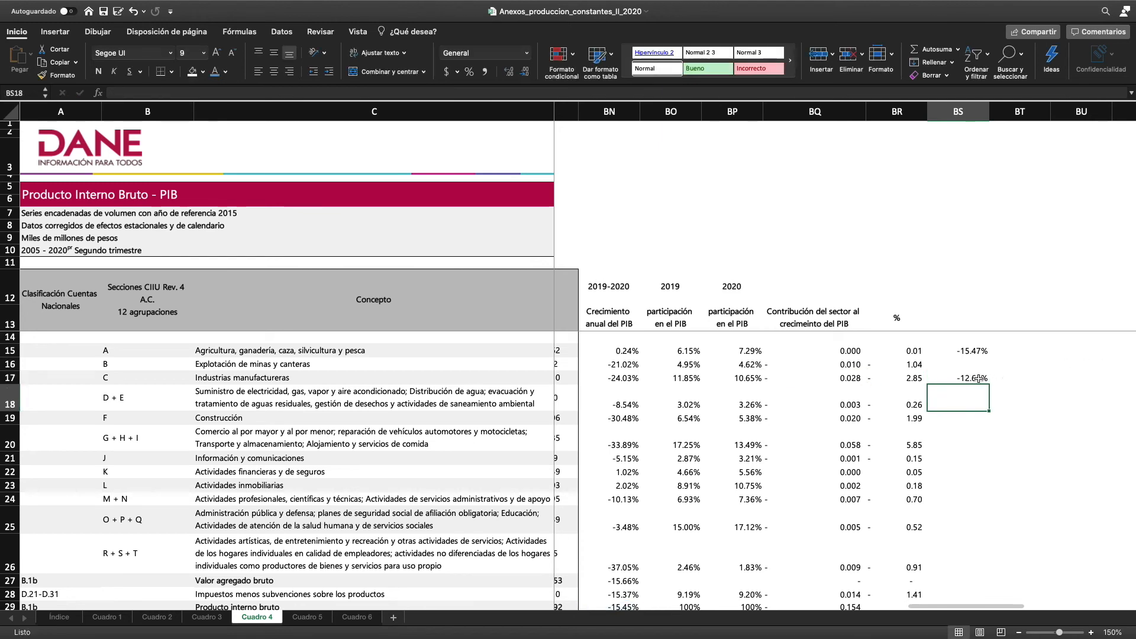
key("Up")
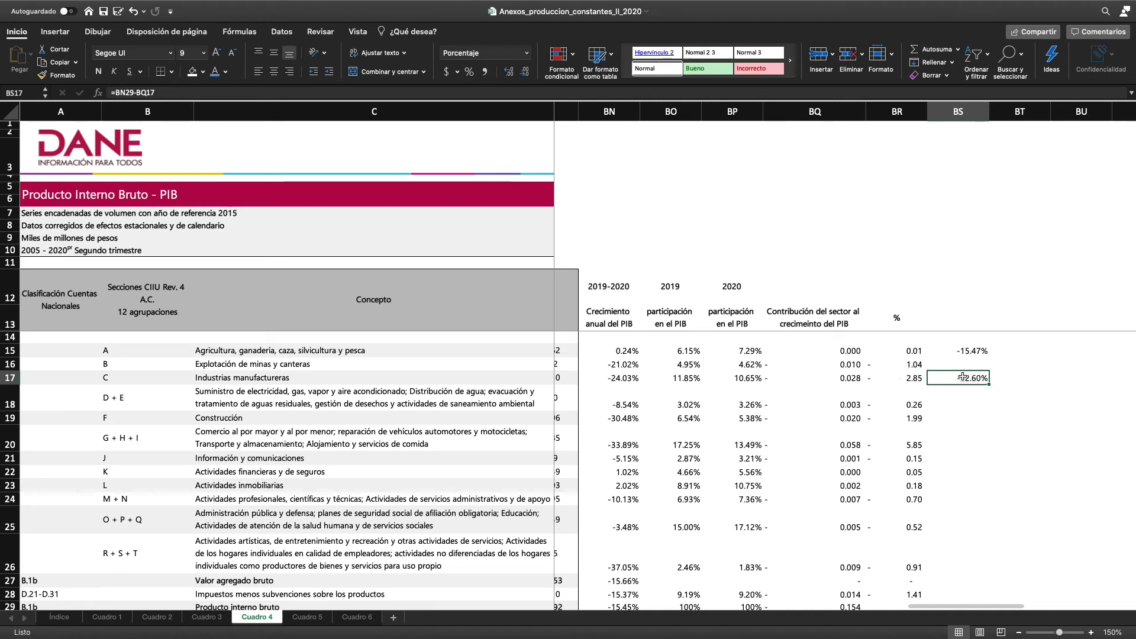
Make the total PIB growth reference absolute in the BS15 formula, giving =$BN$29-BQ15
left_click(967, 351)
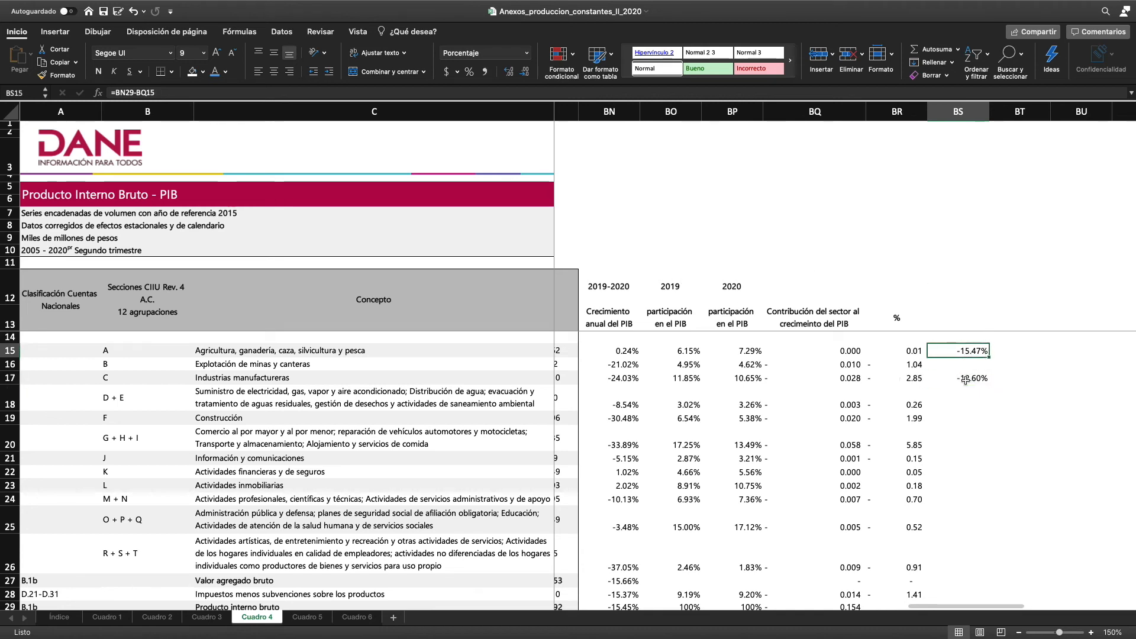
left_click(966, 379)
left_click(968, 351)
left_click(135, 93)
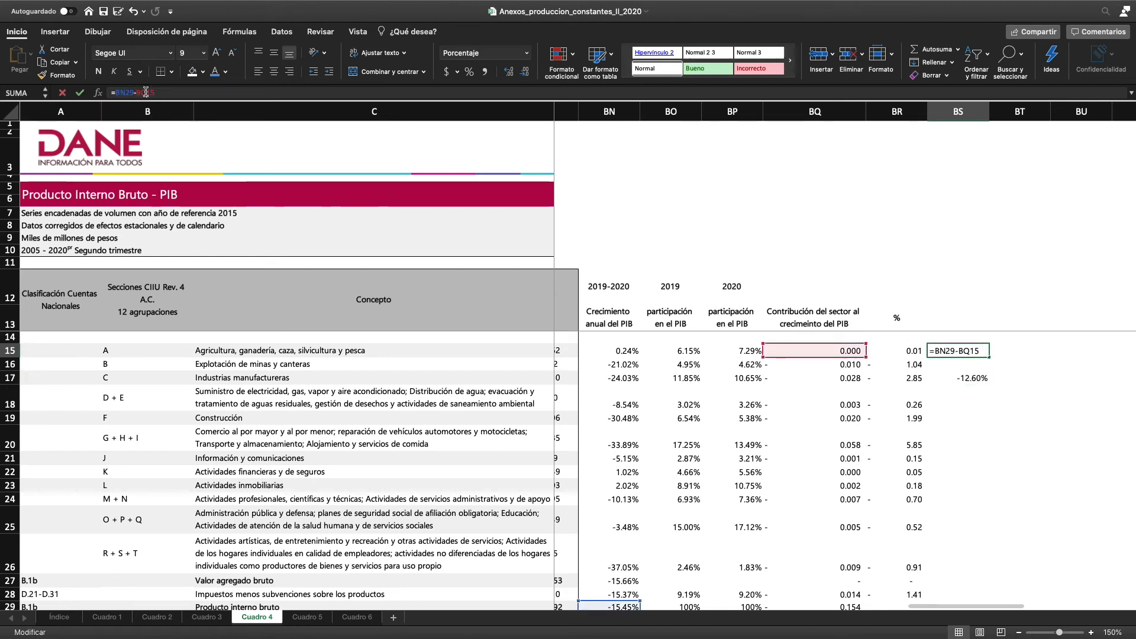
left_click(121, 93)
scroll(641, 575, "down", 1)
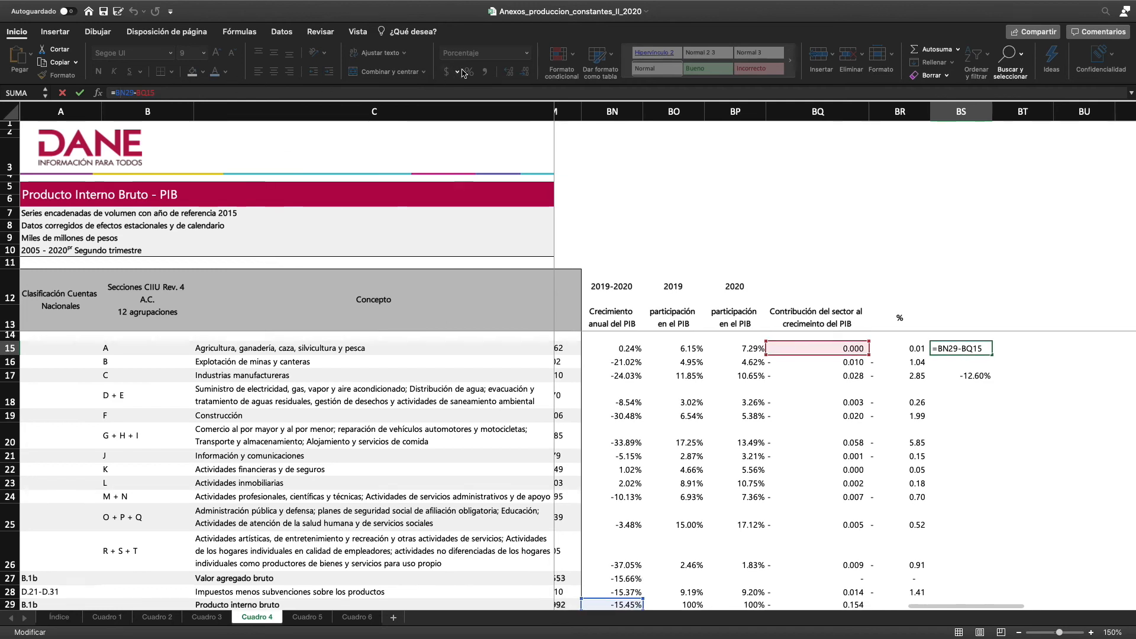
key("F4")
key("Return")
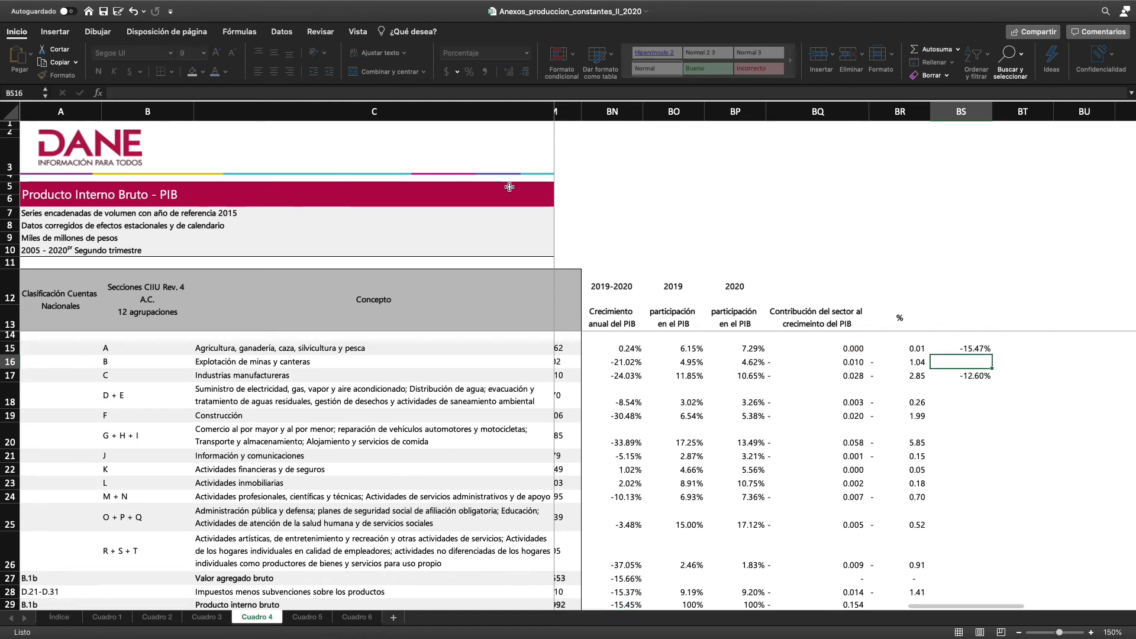
Fill the BS15 formula down through BS28 to get PIB growth without each sector's contribution
left_click(982, 351)
left_click_drag(992, 356, 986, 540)
scroll(985, 523, "up", 3)
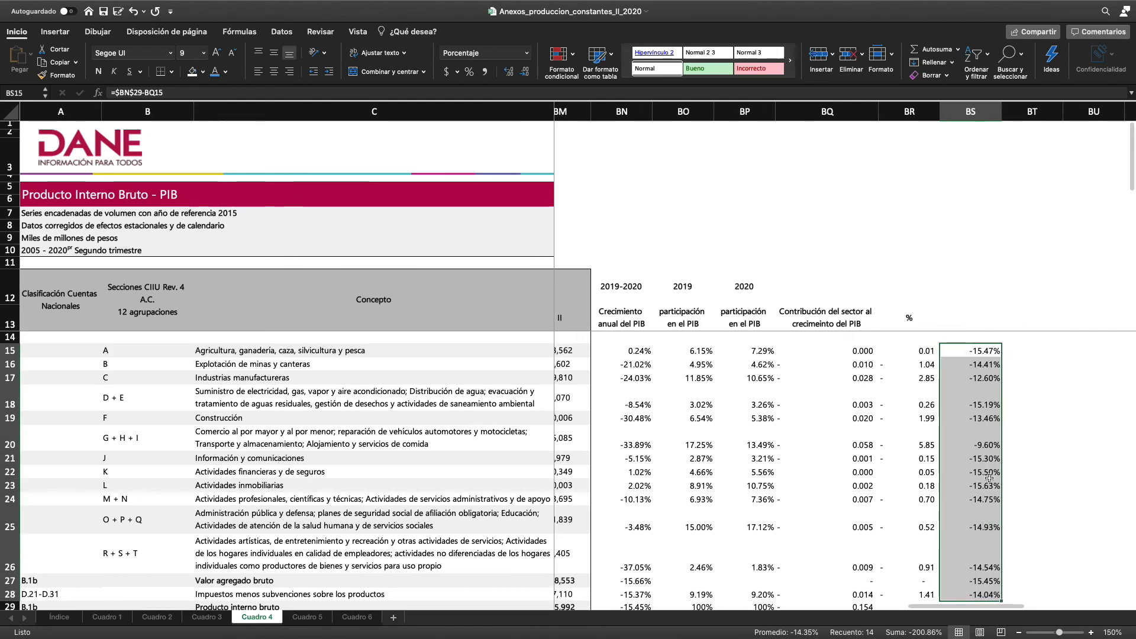
Examine the percentage contributions in column BR, notably commerce and Actividades inmobiliarias, alongside the growth excluding each sector in column BS
left_click_drag(923, 445, 909, 459)
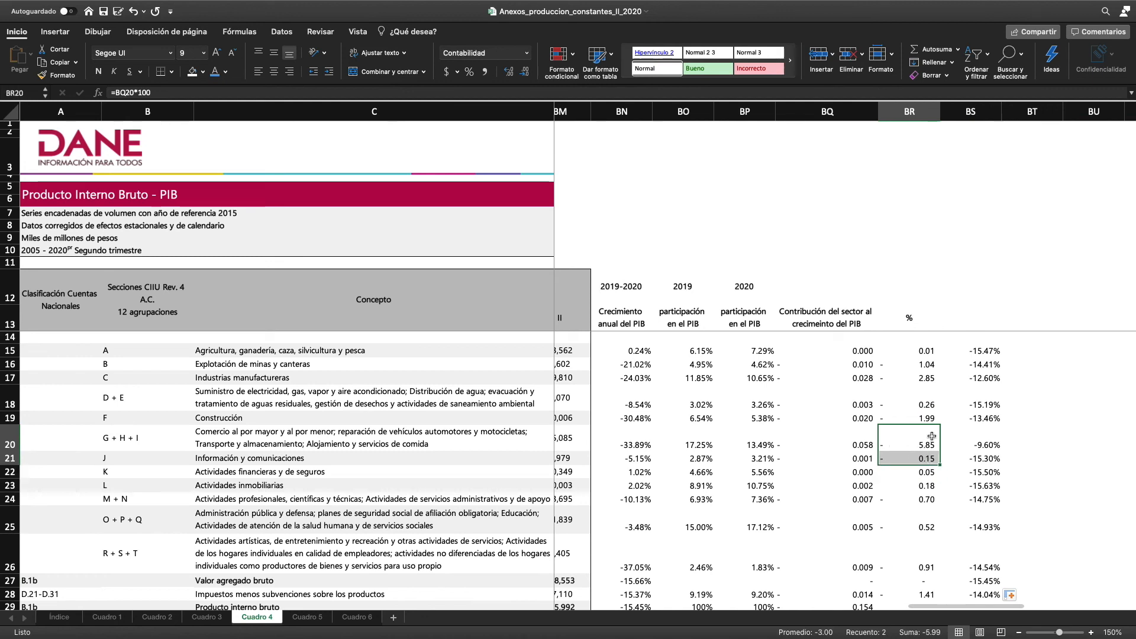
scroll(921, 465, "left", 1)
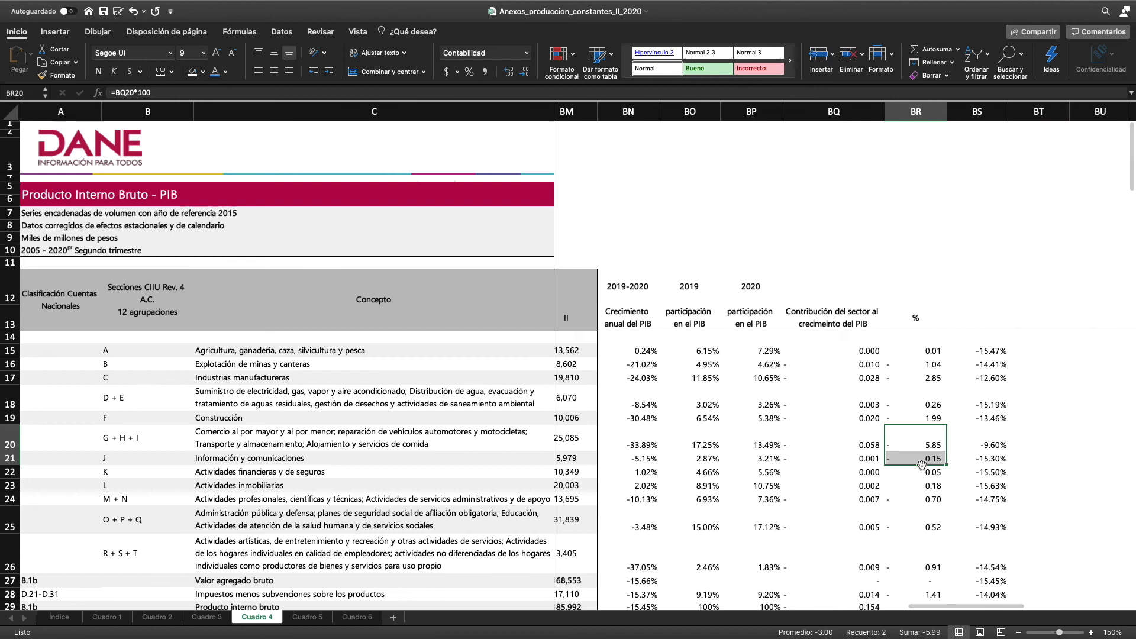
scroll(924, 409, "down", 3)
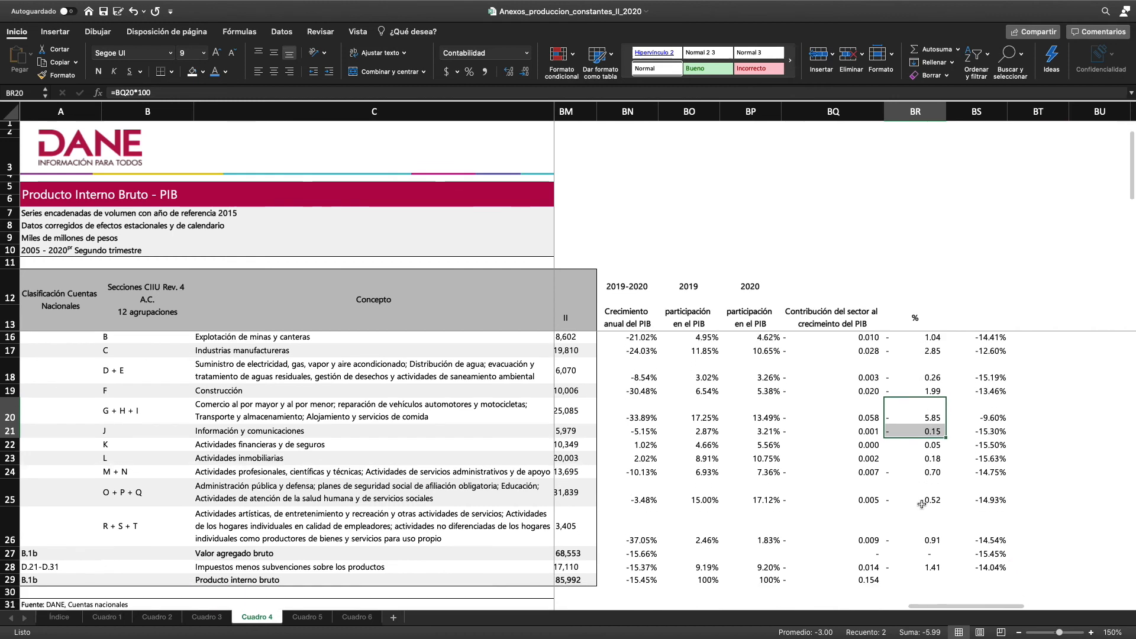
left_click(926, 439)
scroll(925, 438, "up", 2)
scroll(924, 437, "right", 3)
scroll(924, 436, "up", 1)
scroll(924, 437, "right", 2)
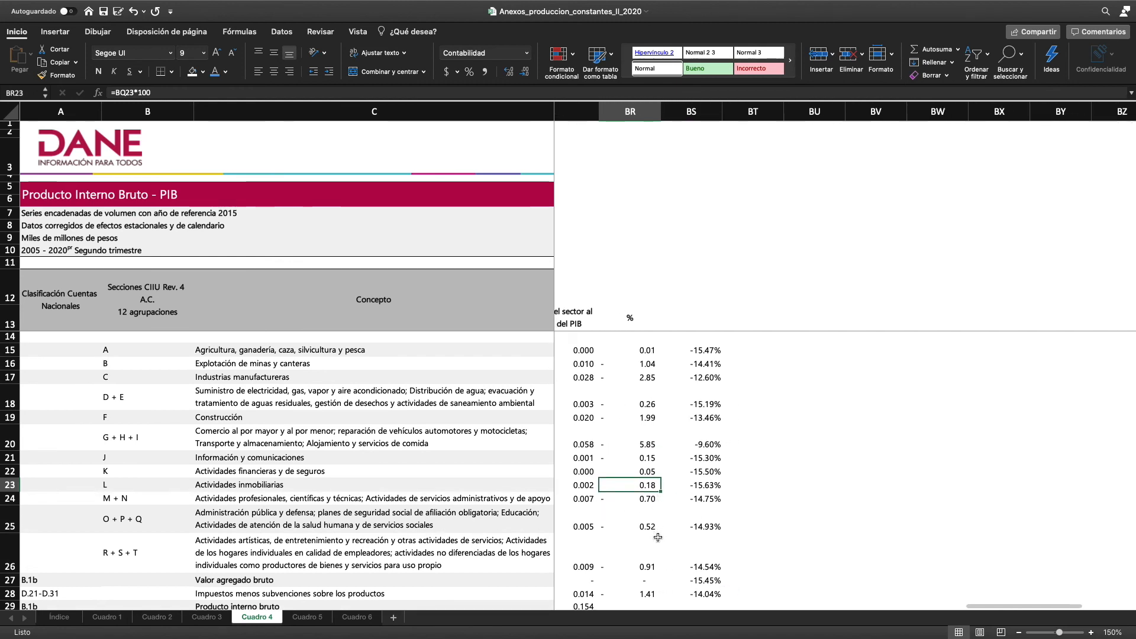
scroll(658, 523, "down", 3)
scroll(658, 536, "up", 4)
scroll(658, 536, "left", 1)
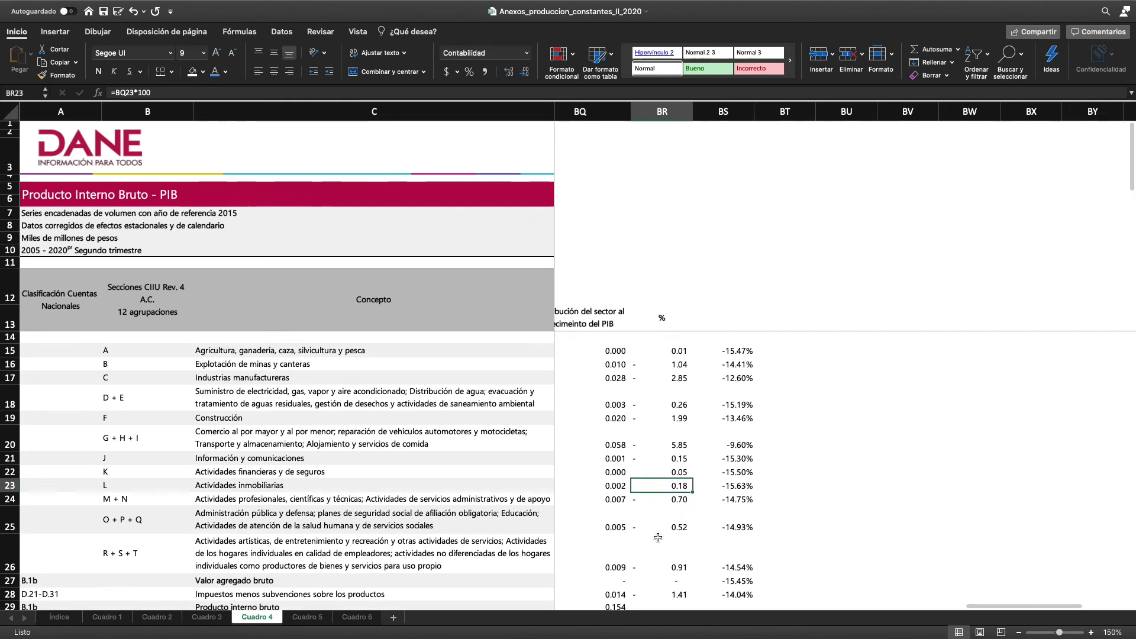
scroll(658, 537, "left", 1)
scroll(658, 536, "left", 1)
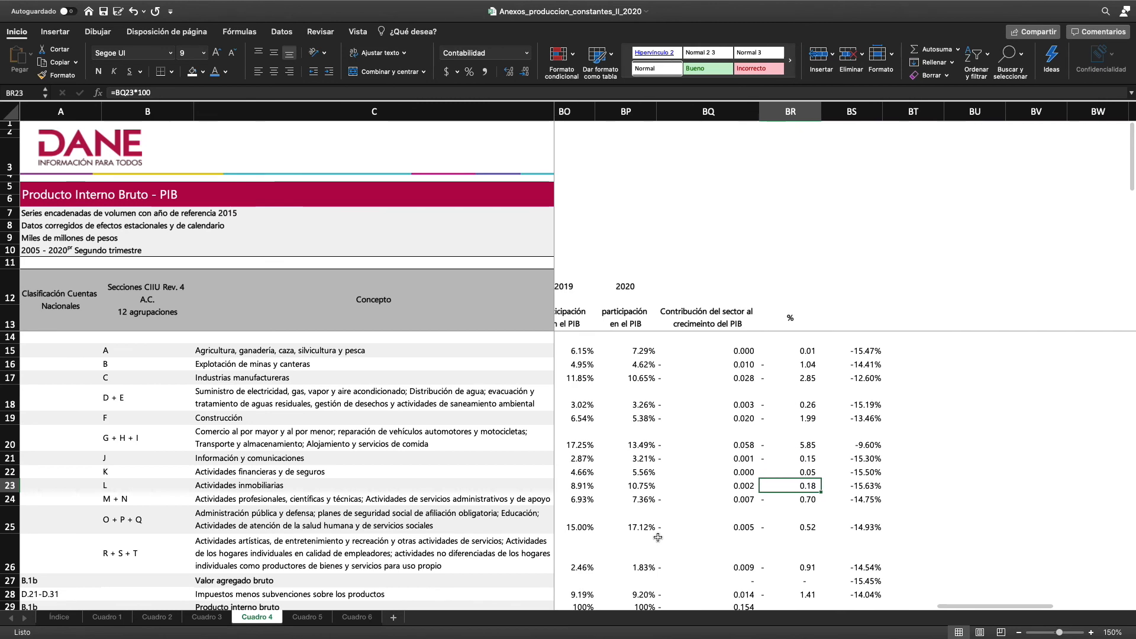
scroll(658, 537, "left", 1)
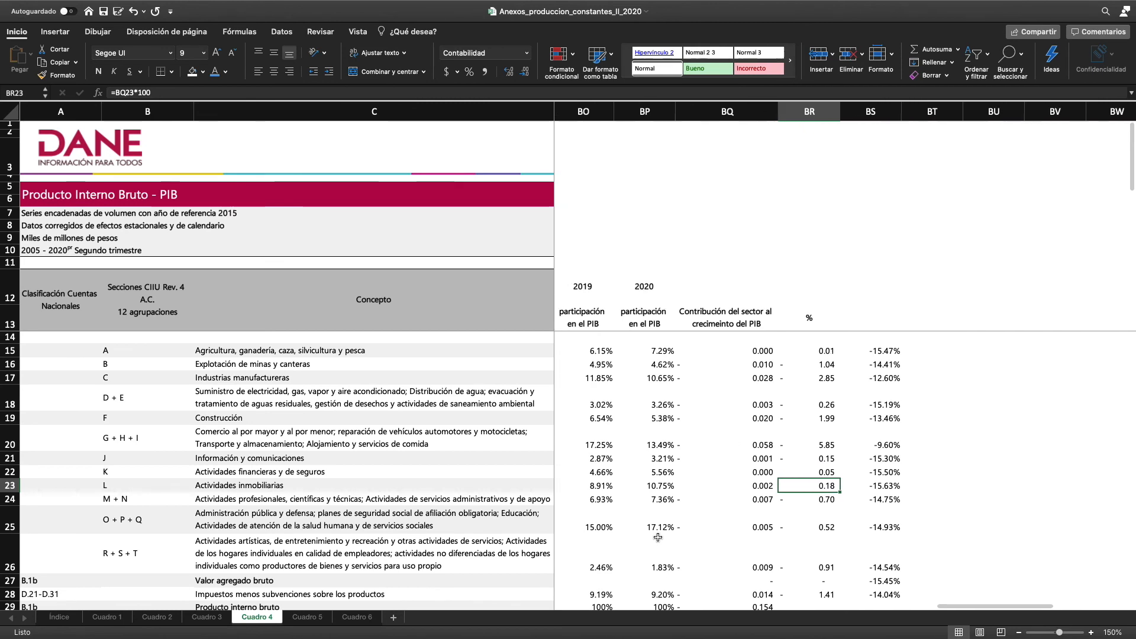
Review the PIB shares and 2019-2020 growth of agriculture, Actividades financieras y de seguros and Actividades inmobiliarias in columns BN to BP
left_click(649, 486)
left_click_drag(658, 473, 657, 485)
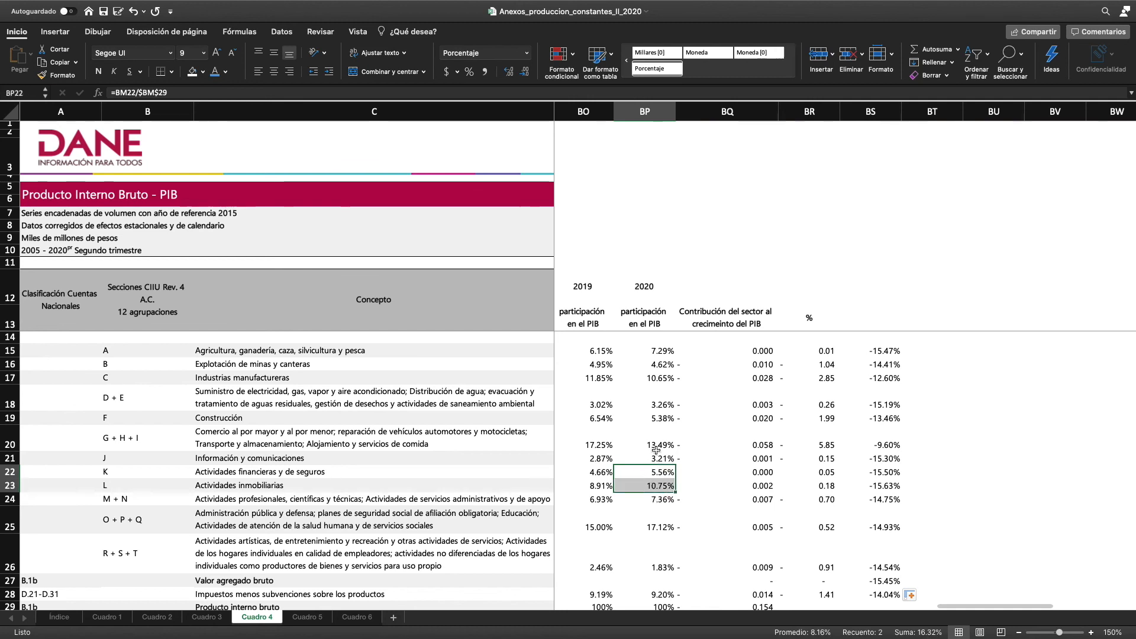
left_click(658, 351)
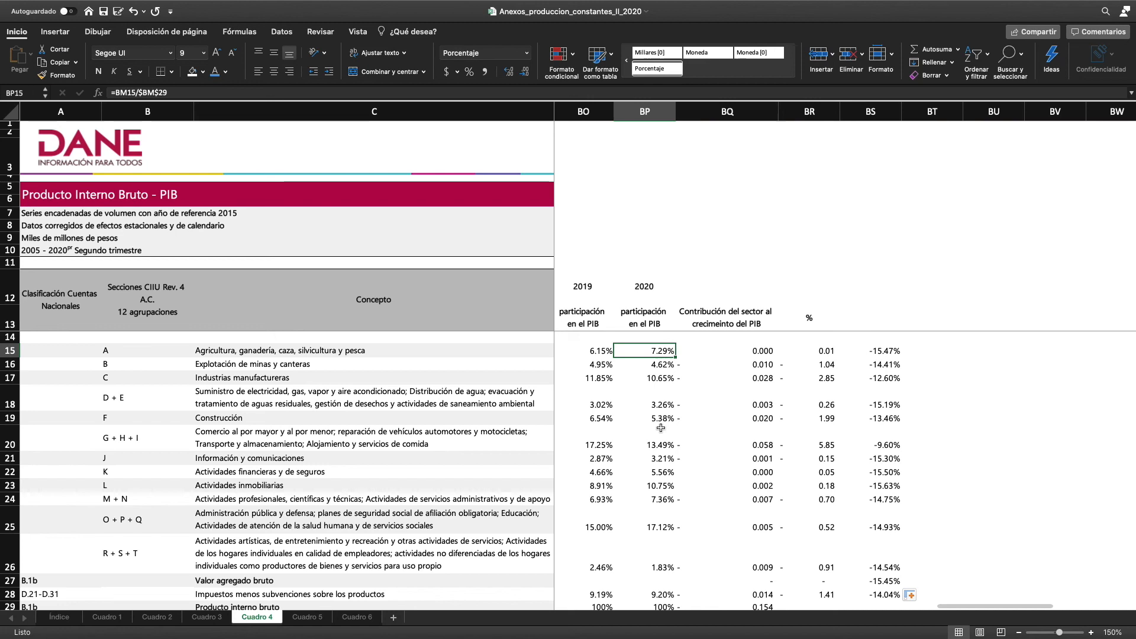
scroll(655, 379, "left", 1)
left_click(650, 352)
scroll(684, 361, "left", 1)
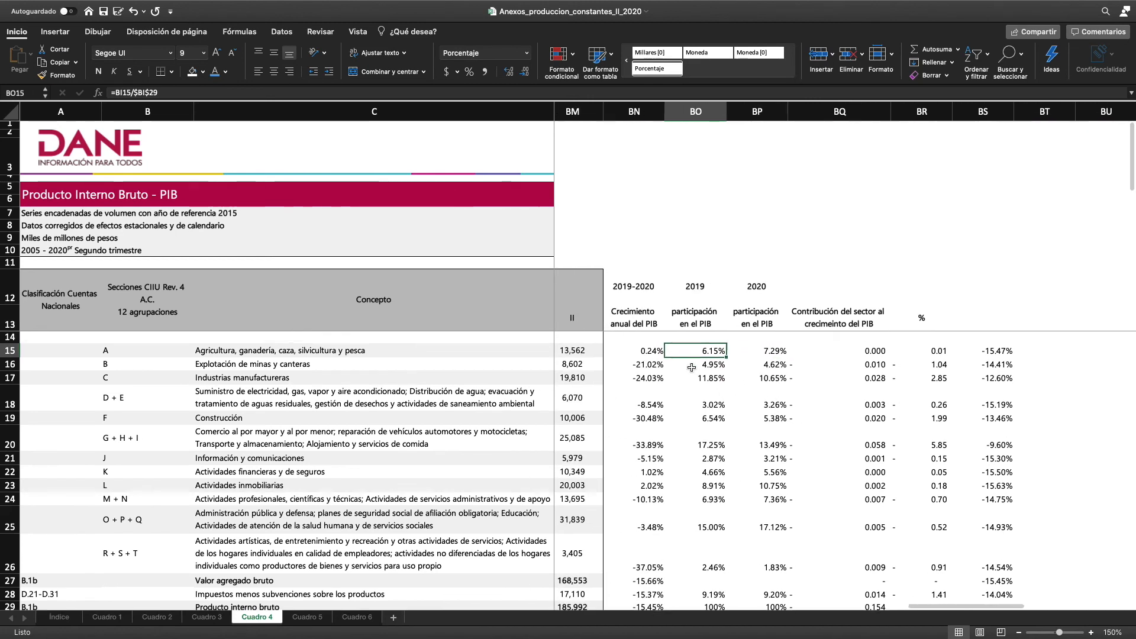
left_click(645, 351)
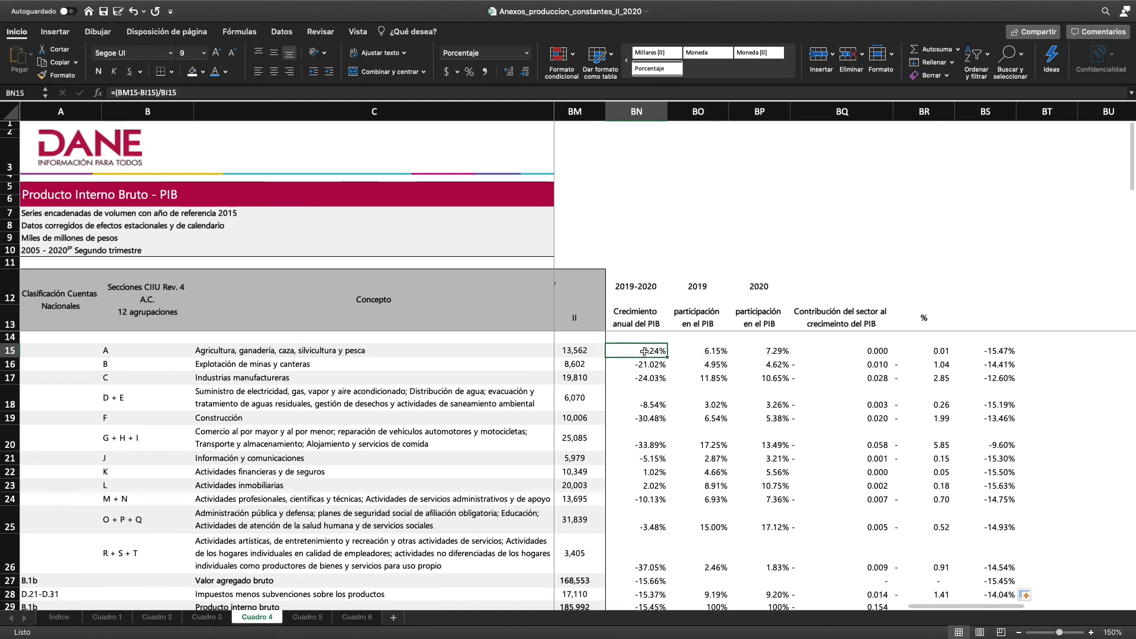
left_click(654, 473)
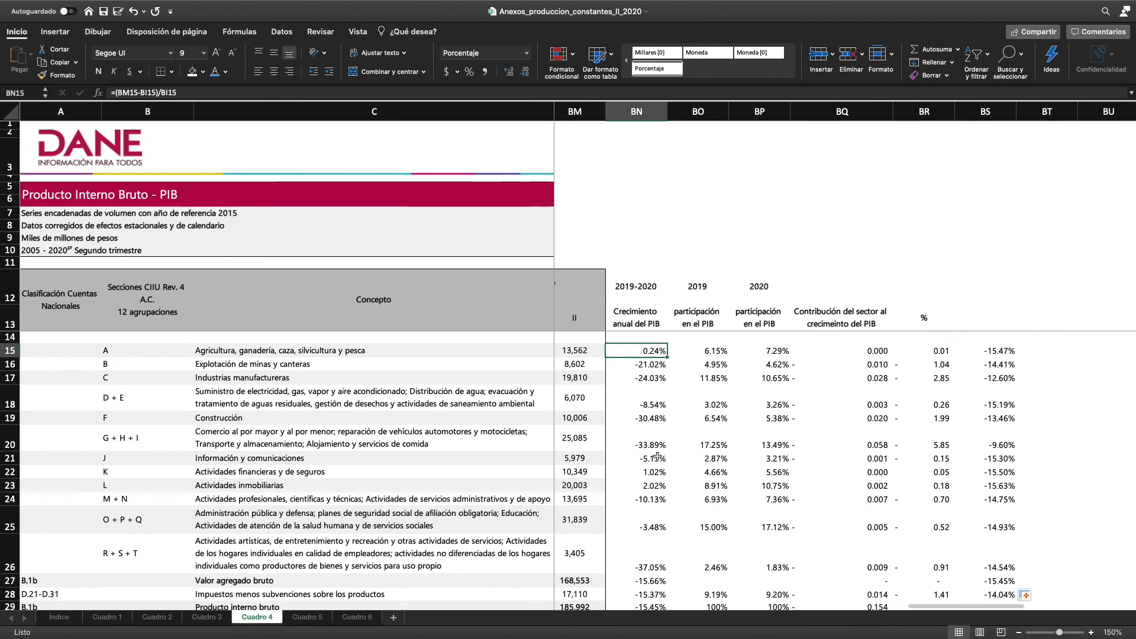
left_click(651, 474)
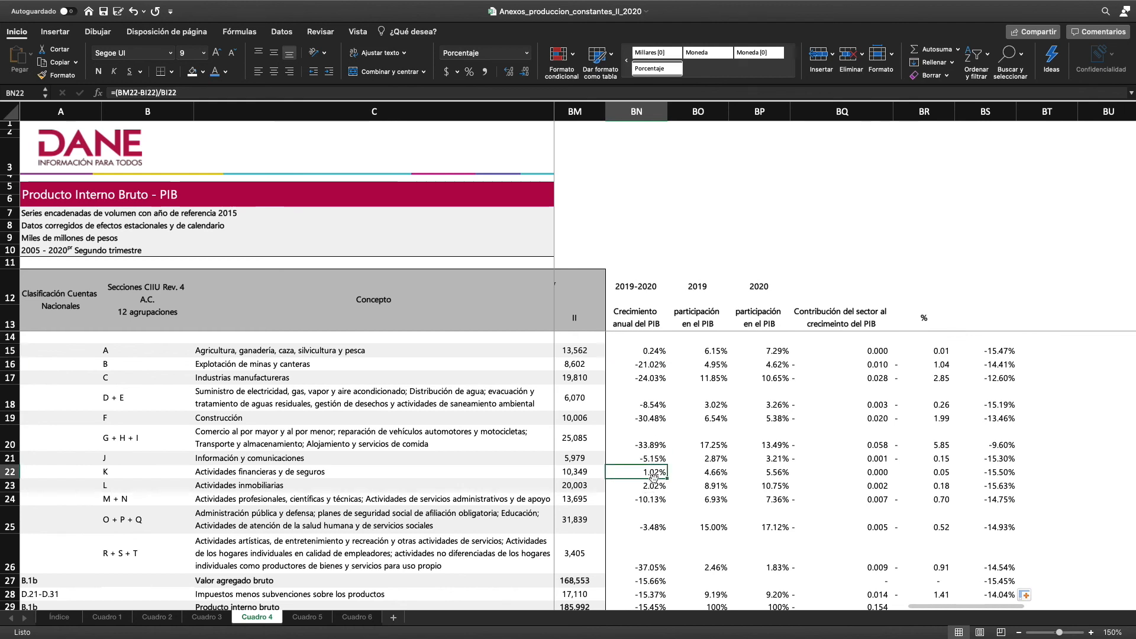
left_click(652, 486)
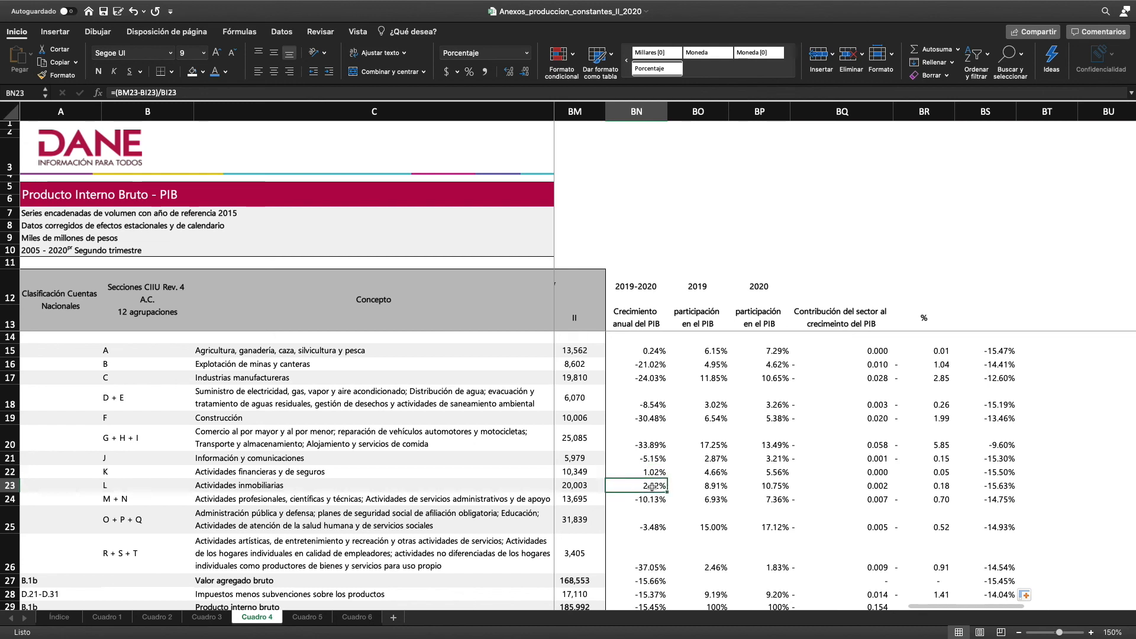
scroll(653, 490, "down", 4)
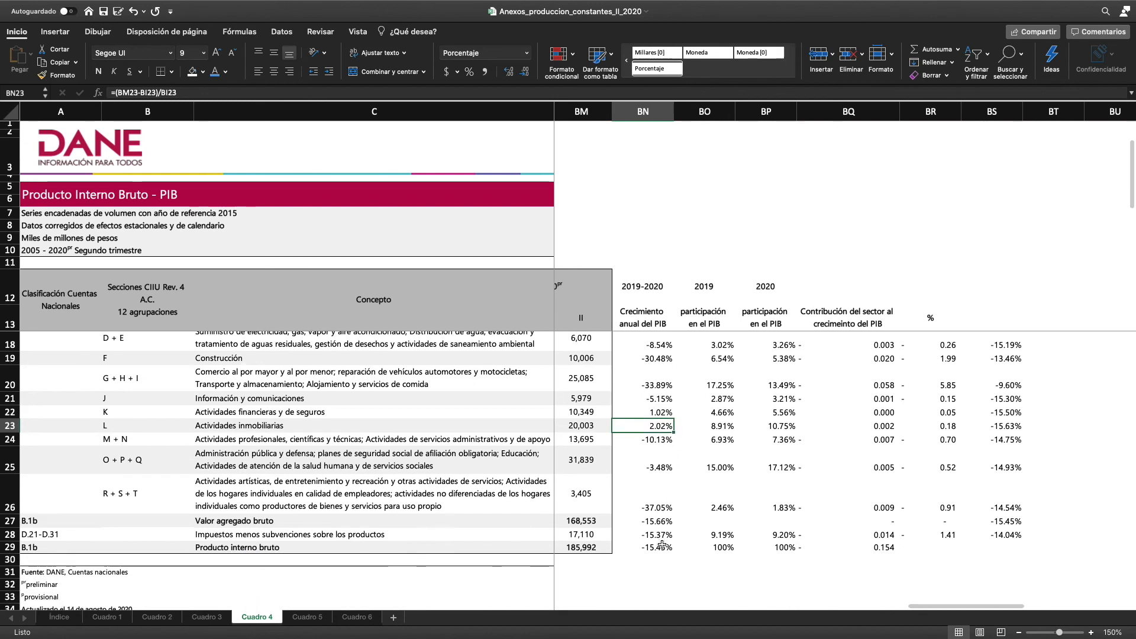
scroll(662, 544, "up", 4)
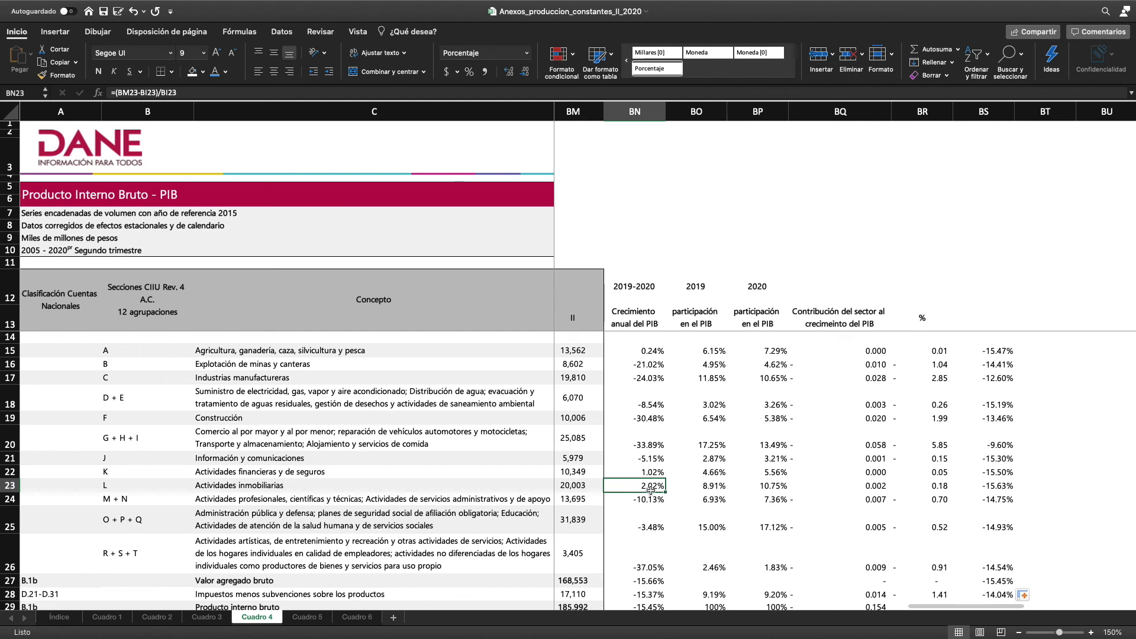
Examine the 2019 share of Actividades inmobiliarias in BO23 and review the completed growth, share and contribution columns down to total PIB
left_click(716, 487)
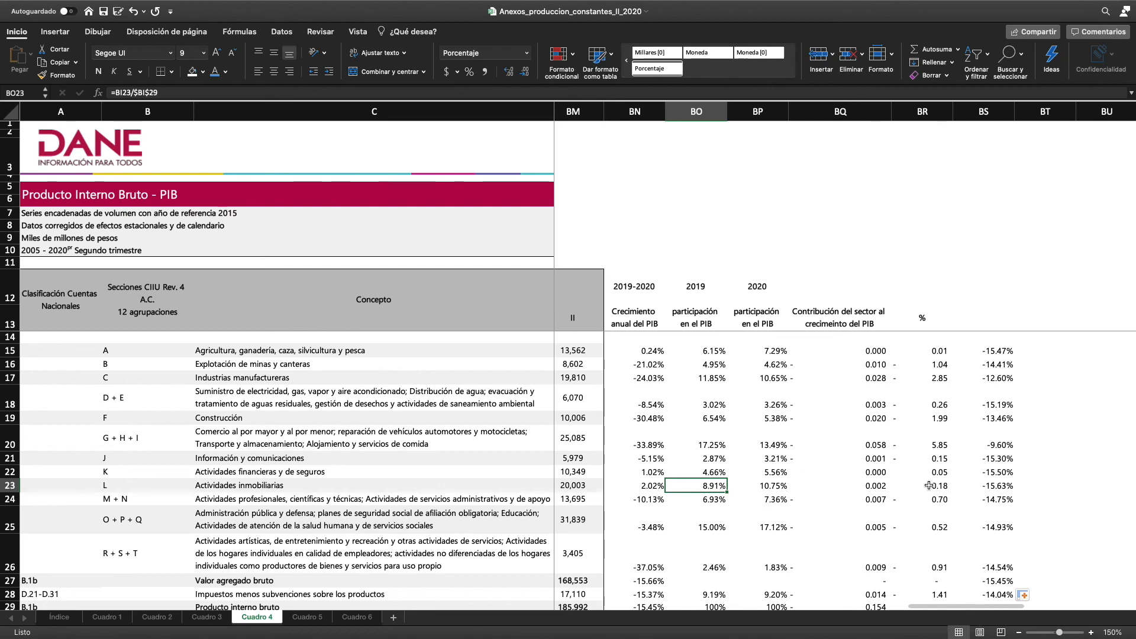
scroll(854, 519, "down", 1)
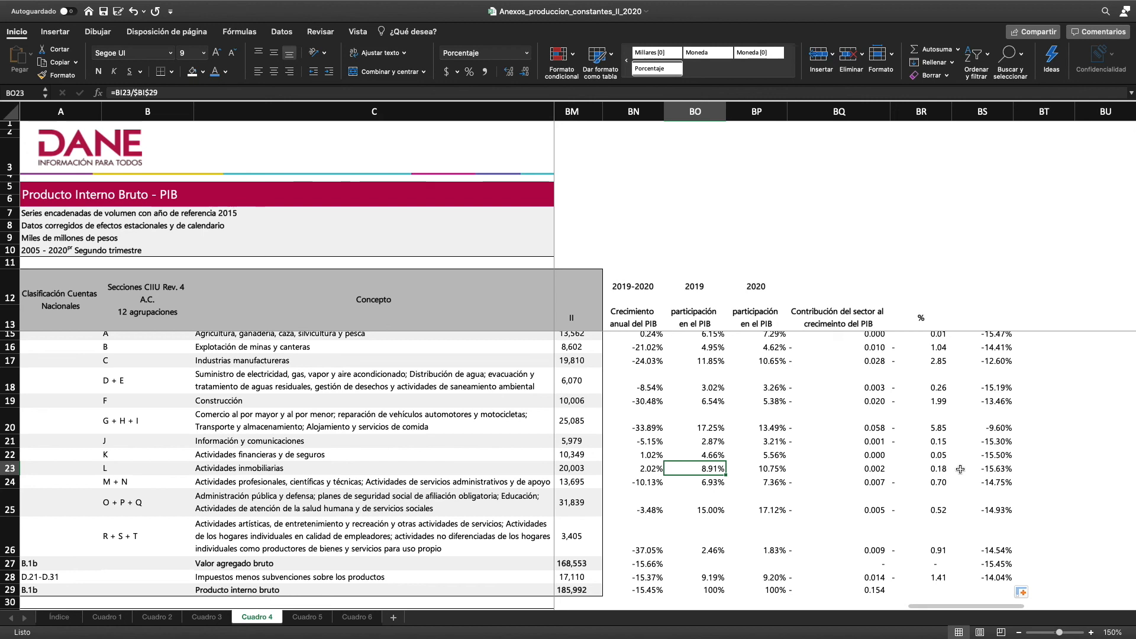
scroll(762, 559, "down", 2)
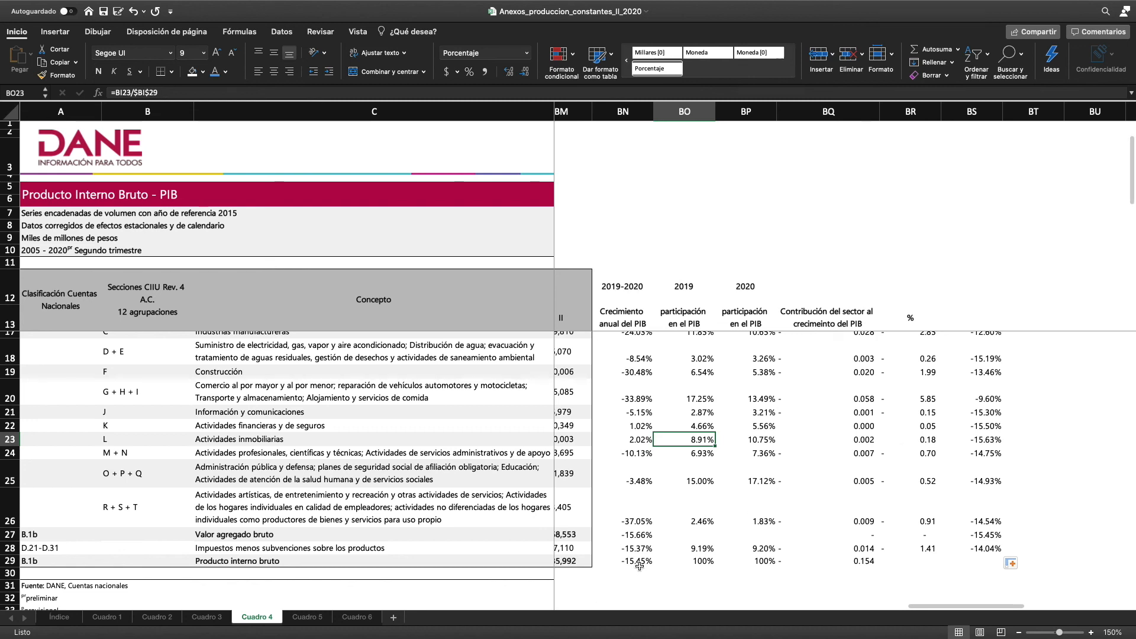
scroll(704, 565, "up", 3)
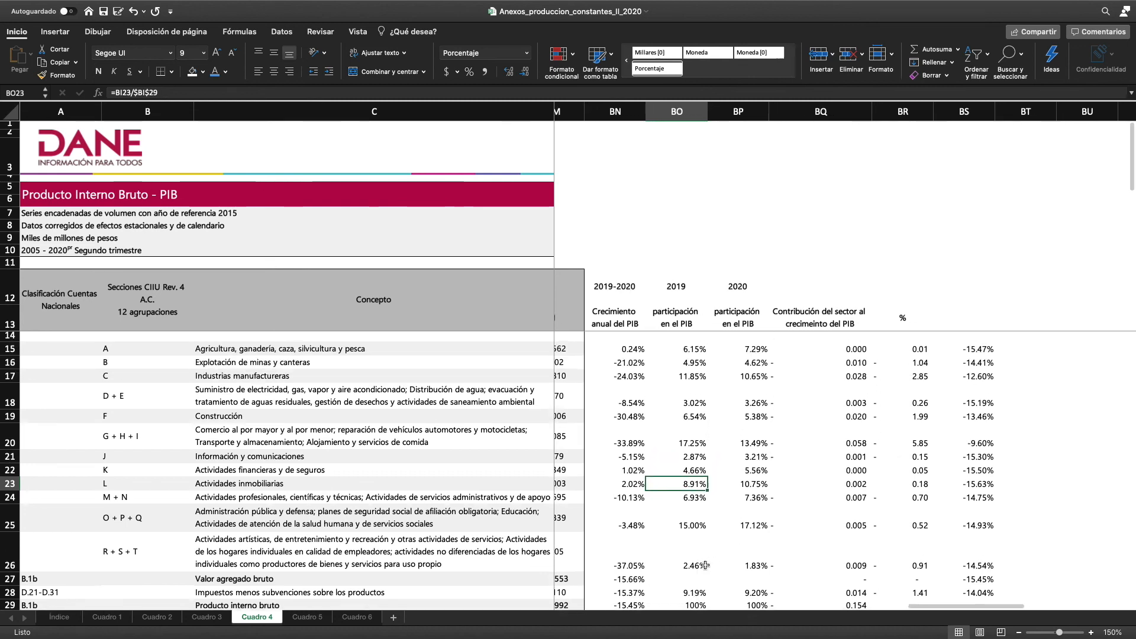
scroll(704, 565, "right", 2)
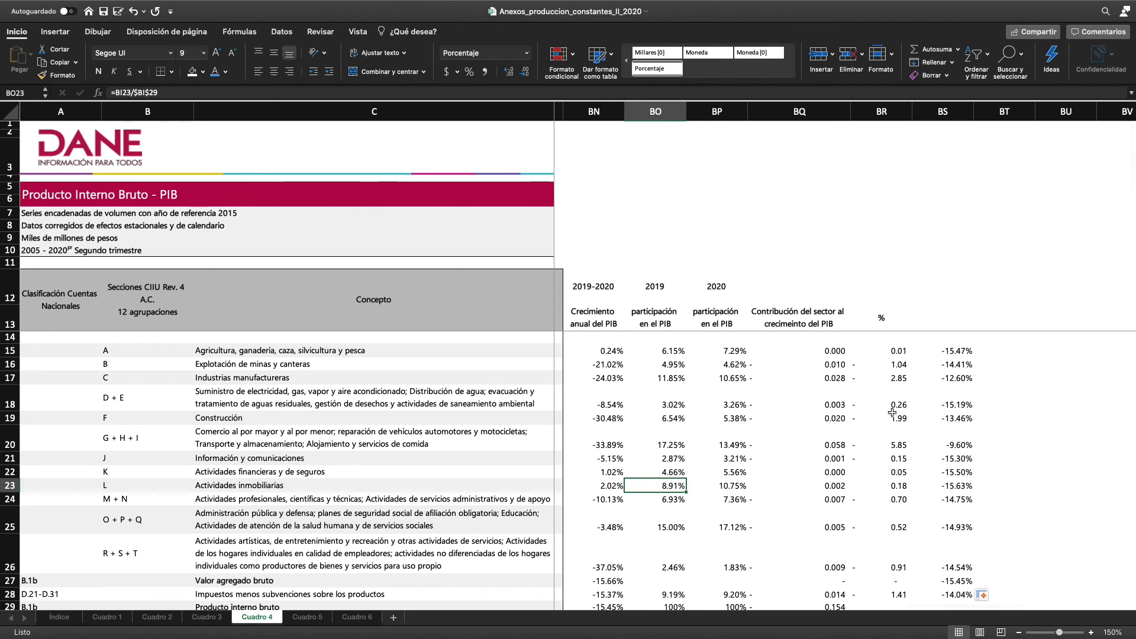
scroll(893, 412, "down", 3)
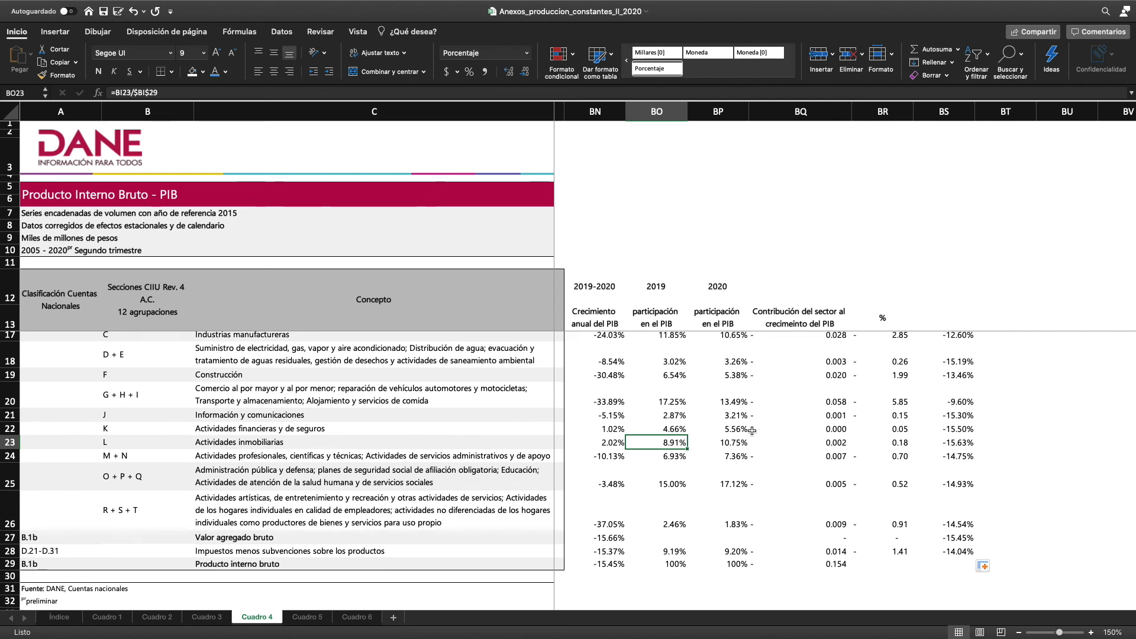
scroll(752, 430, "up", 3)
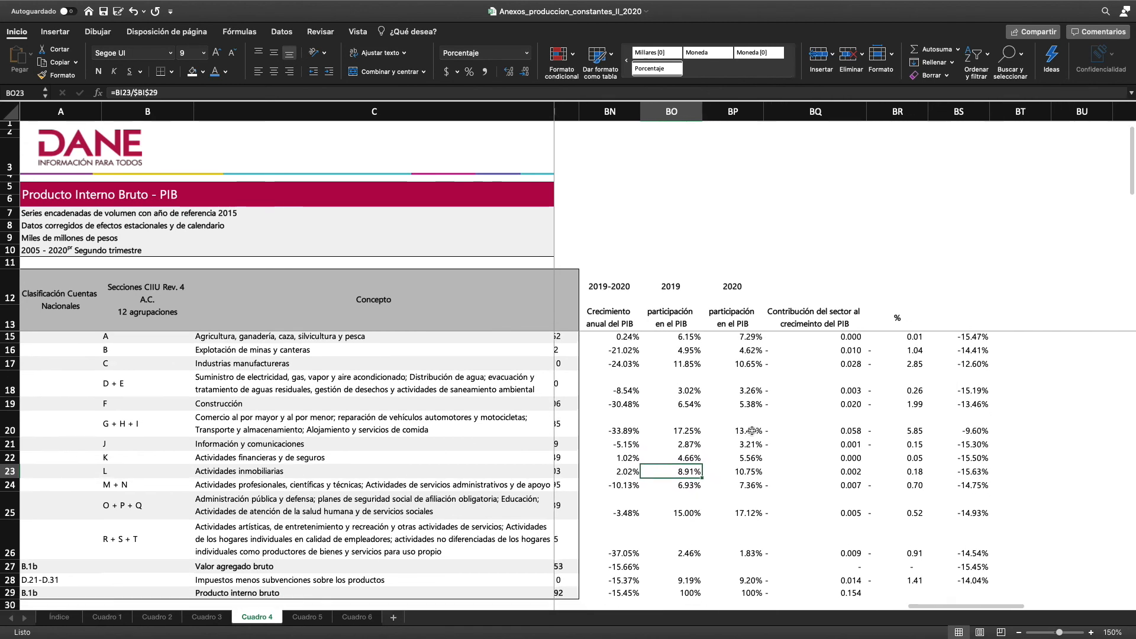
scroll(751, 430, "right", 2)
scroll(751, 431, "up", 1)
scroll(1032, 472, "down", 2)
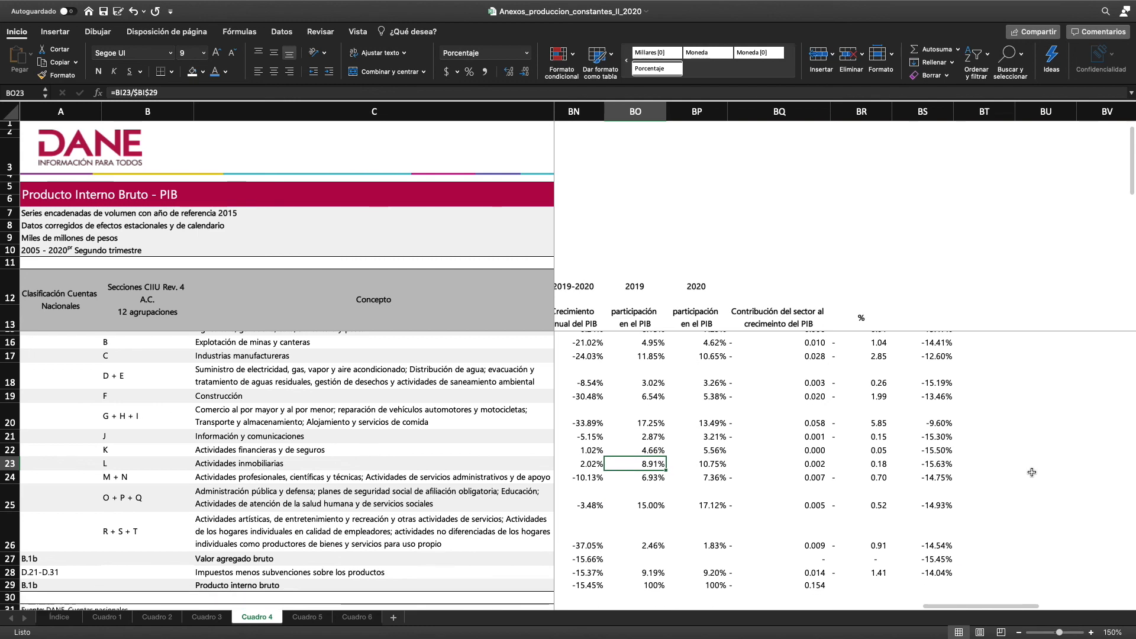
scroll(1032, 472, "up", 2)
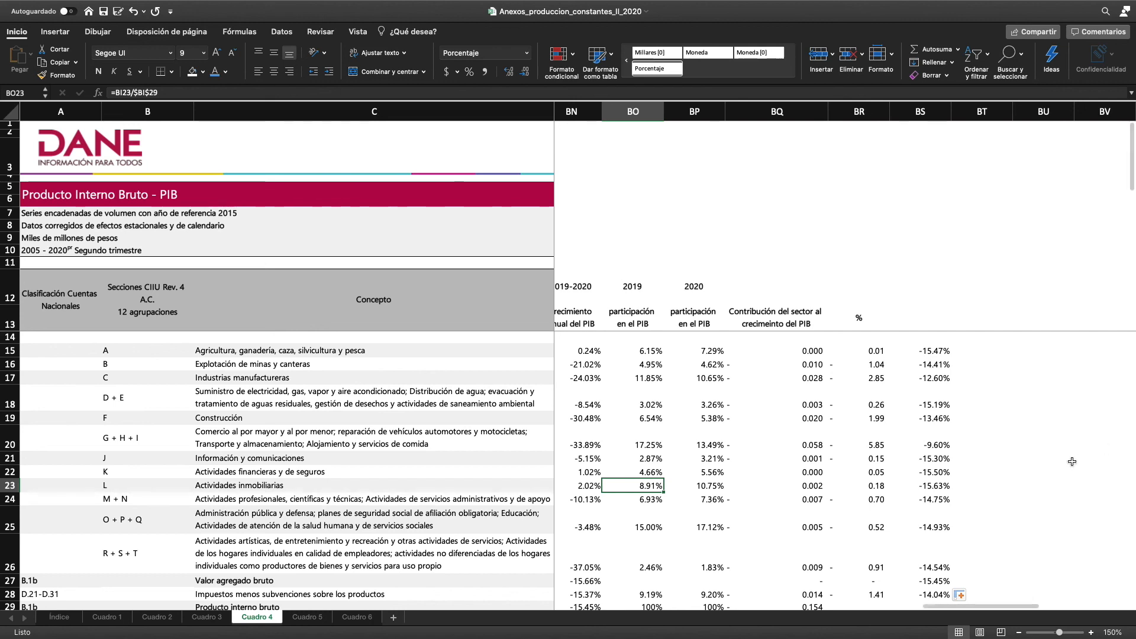
scroll(996, 457, "left", 1)
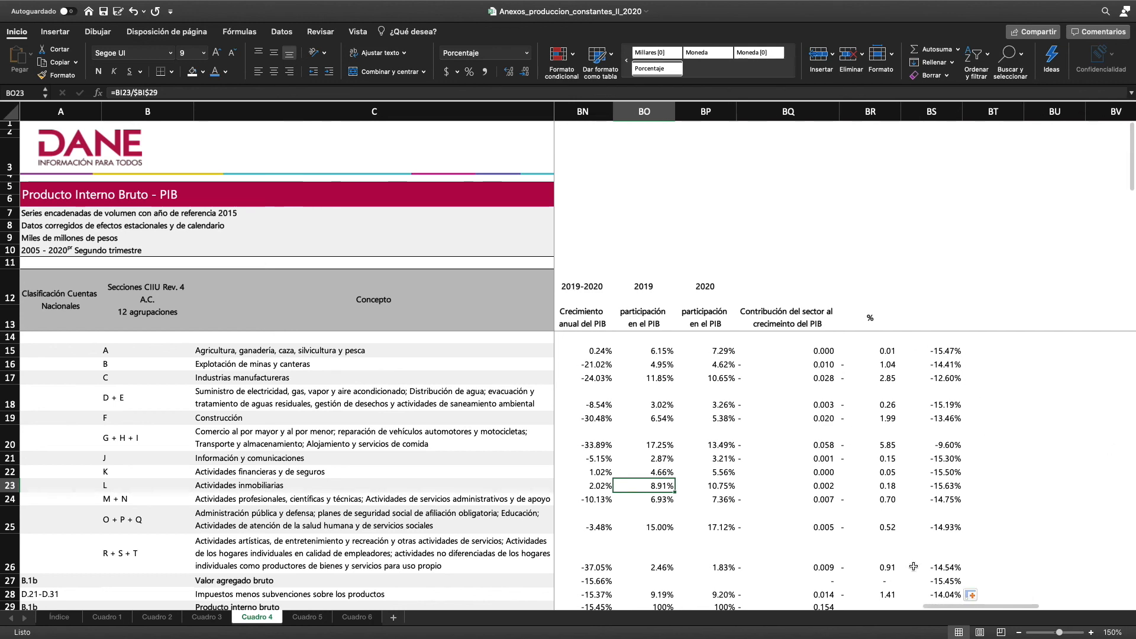